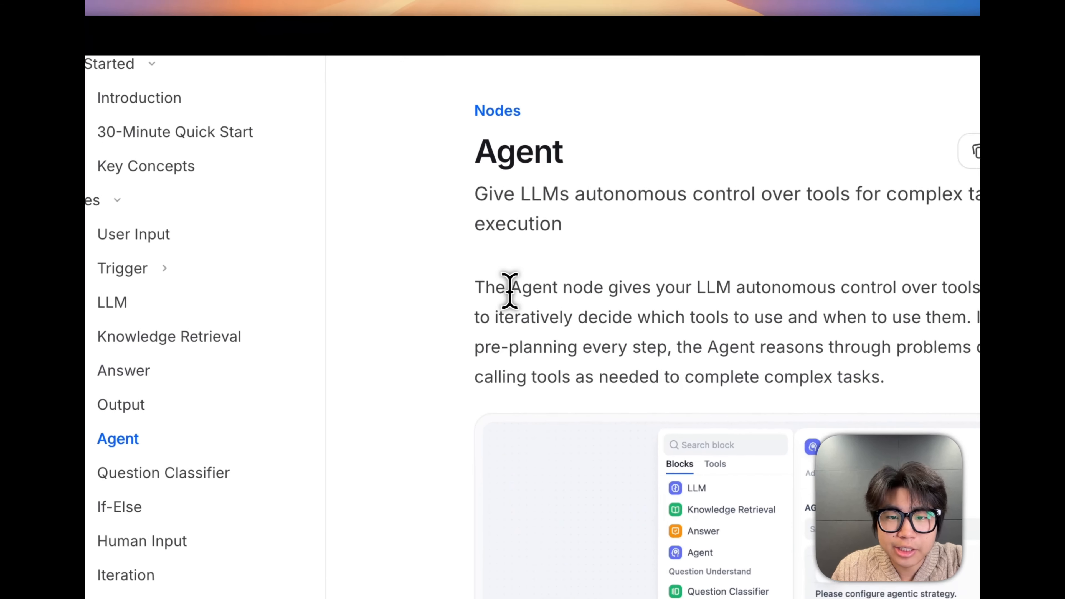
Read the Agent node introduction in the docs, marking key phrases, and continue to the Agent Strategies section
left_click_drag(386, 175, 445, 176)
left_click_drag(695, 300, 945, 300)
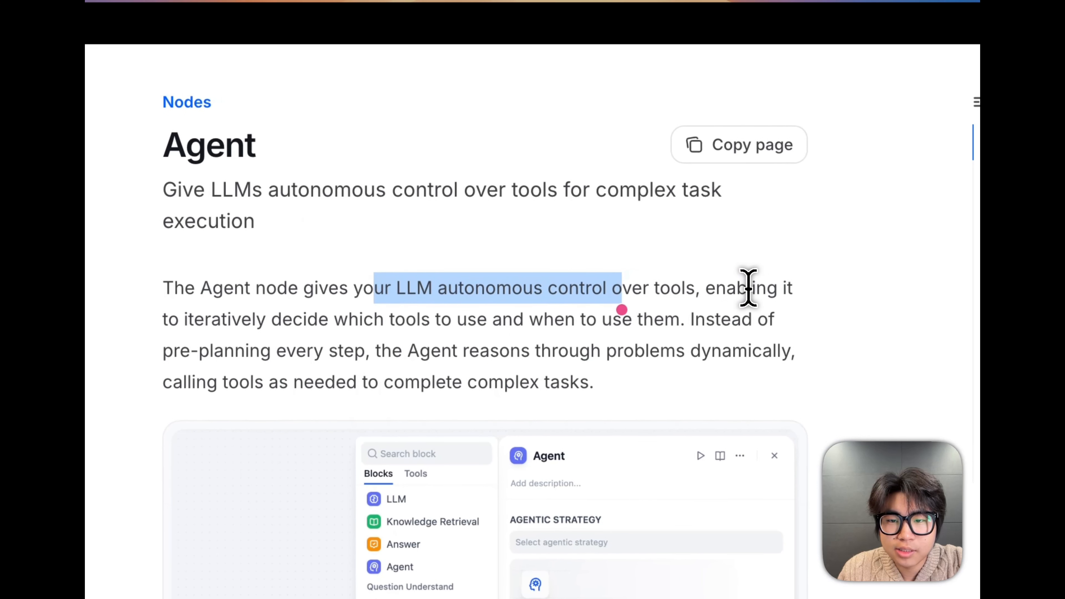
left_click_drag(748, 289, 825, 306)
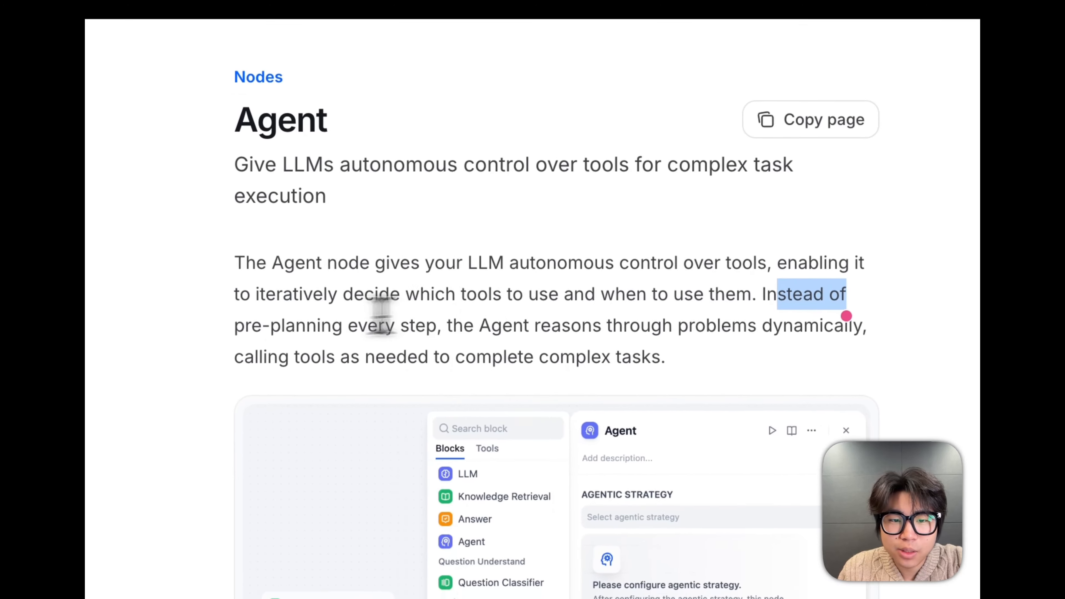
left_click_drag(313, 319, 520, 327)
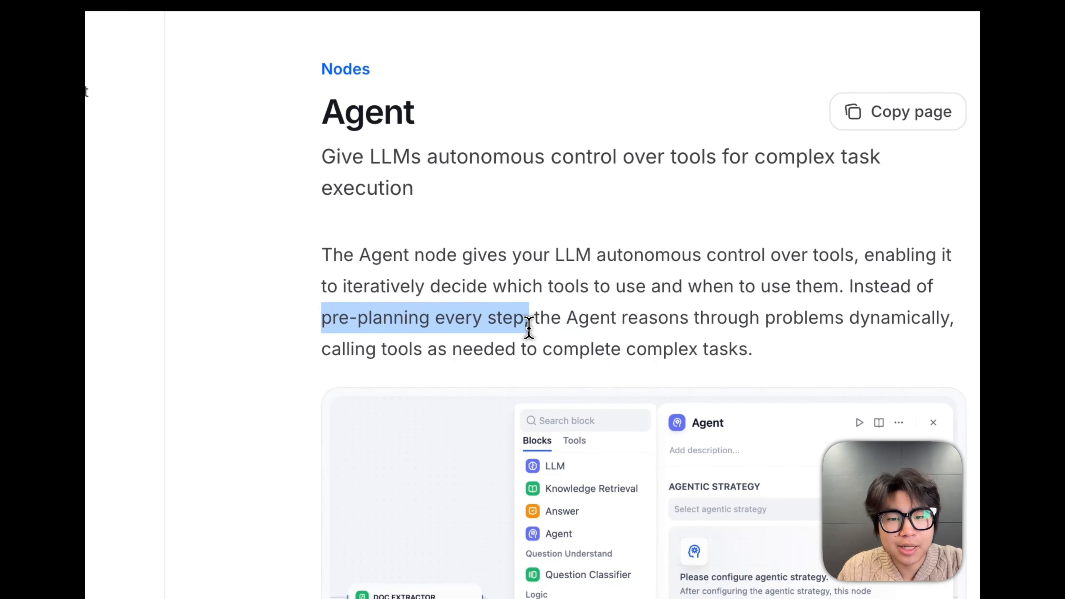
left_click(633, 327)
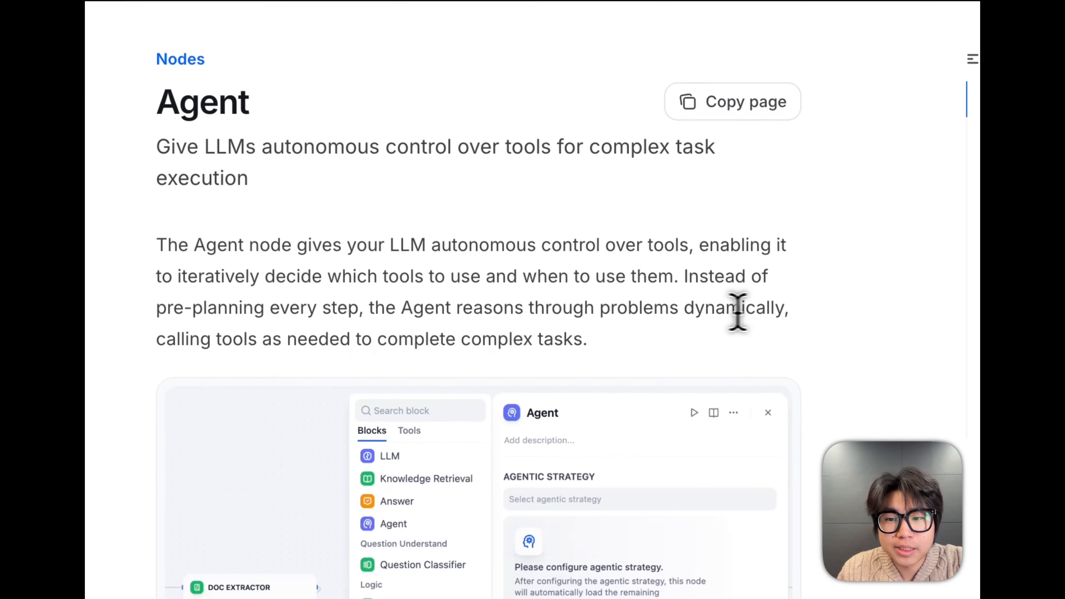
left_click_drag(339, 311, 652, 313)
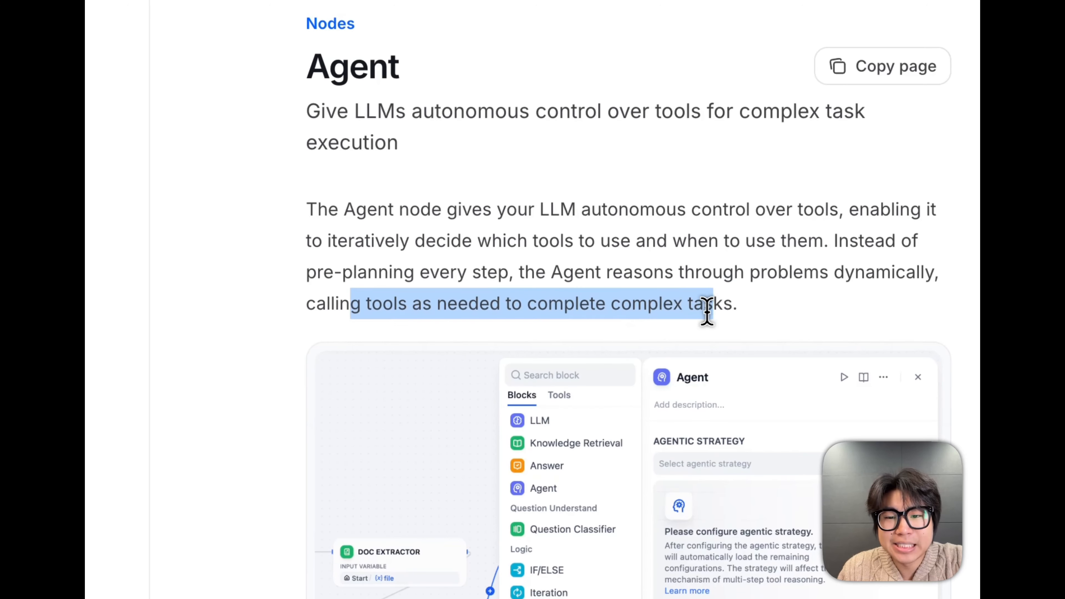
scroll(776, 348, "down", 10)
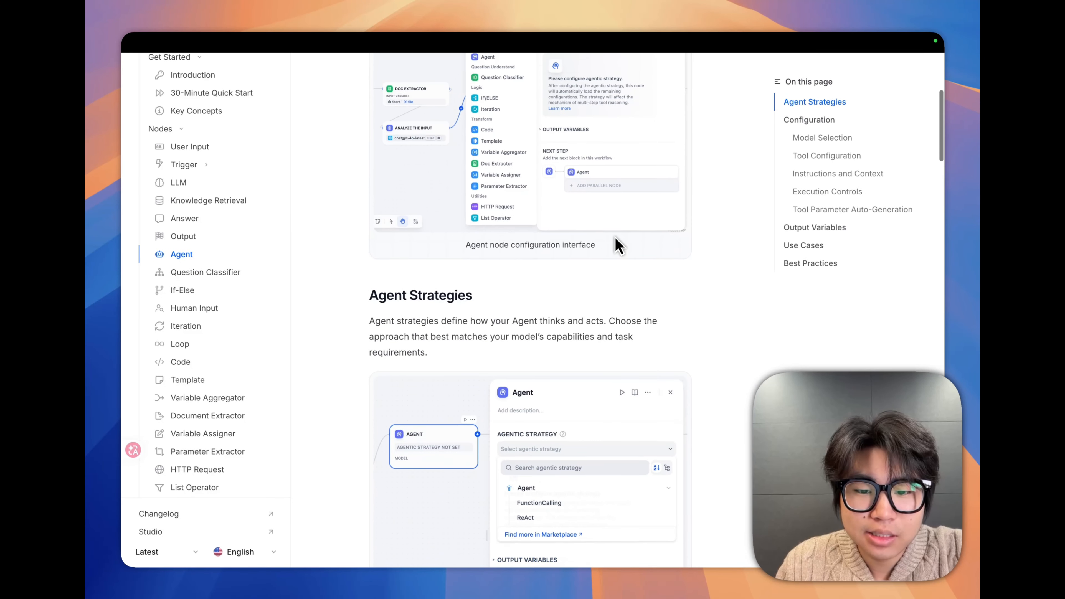
scroll(614, 239, "down", 3)
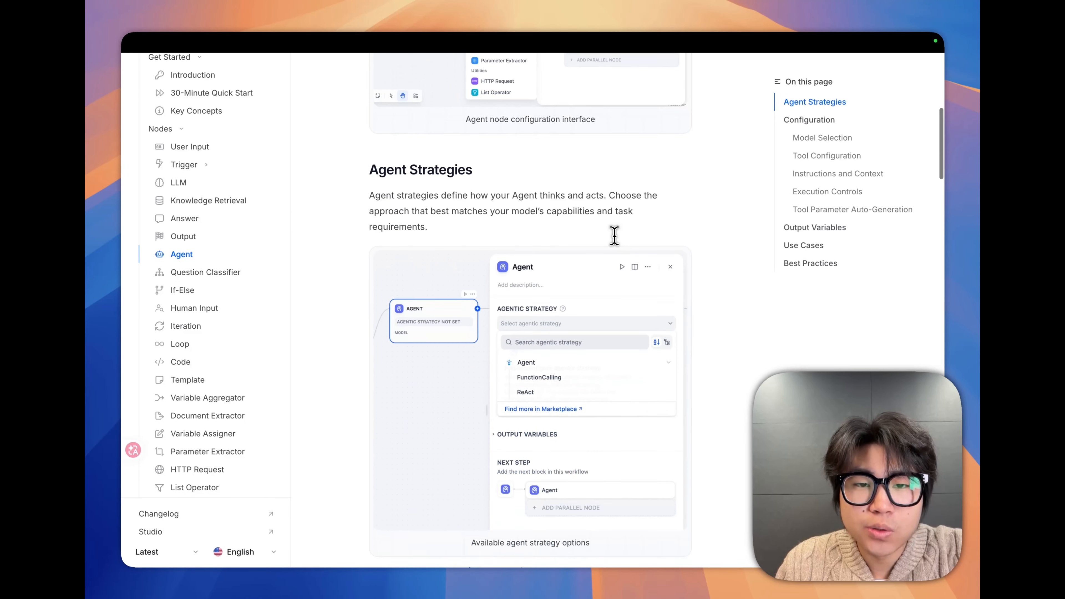
scroll(613, 233, "down", 2)
In the Dify workflow, delete the second node connected to User Input and add a new Agent node after User Input
left_click(247, 67)
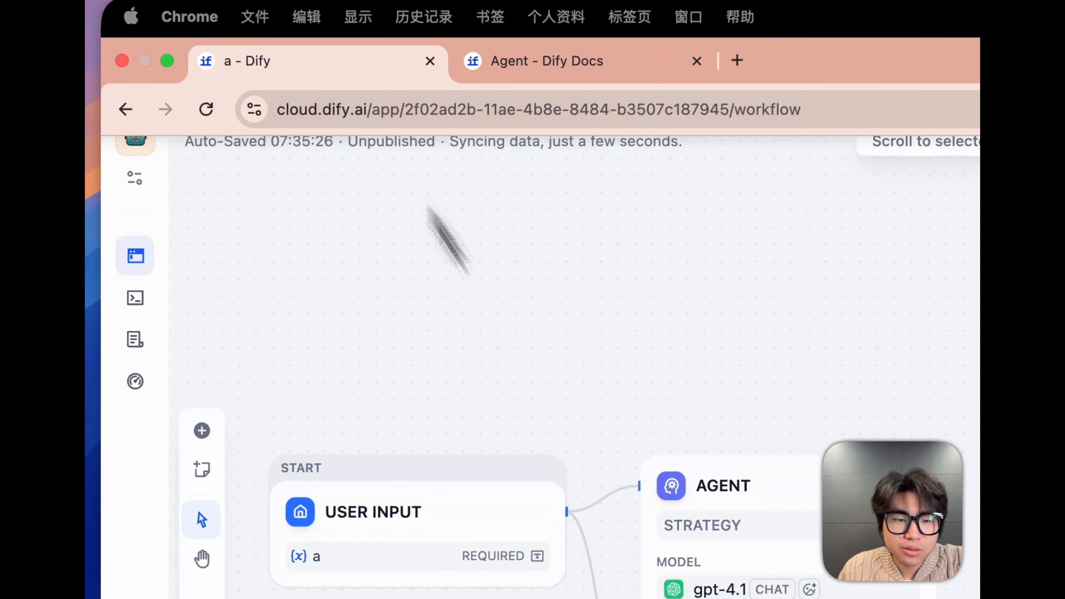
key("Delete")
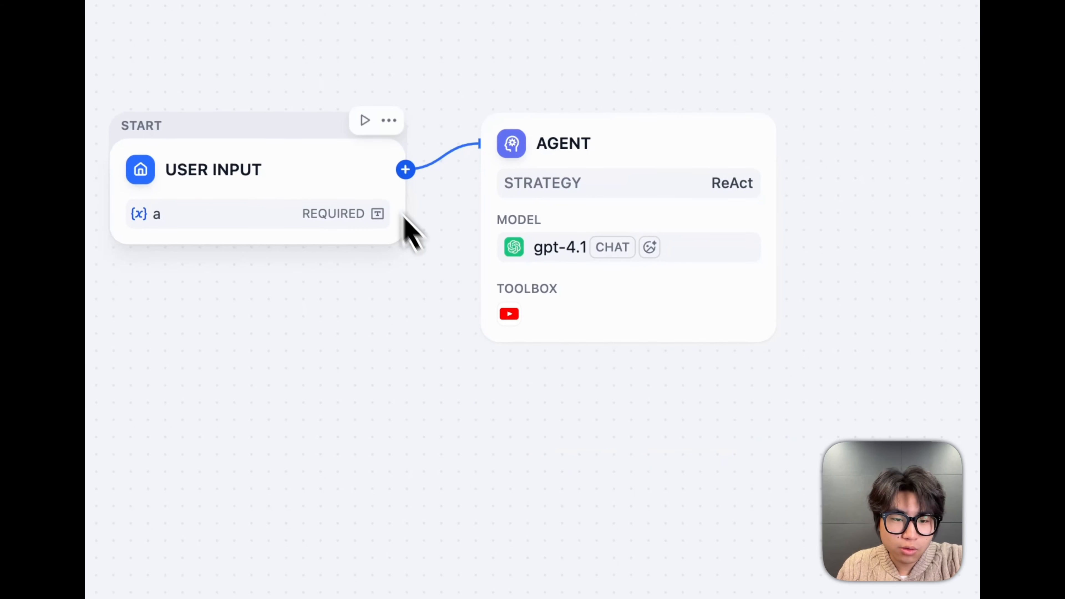
left_click(408, 178)
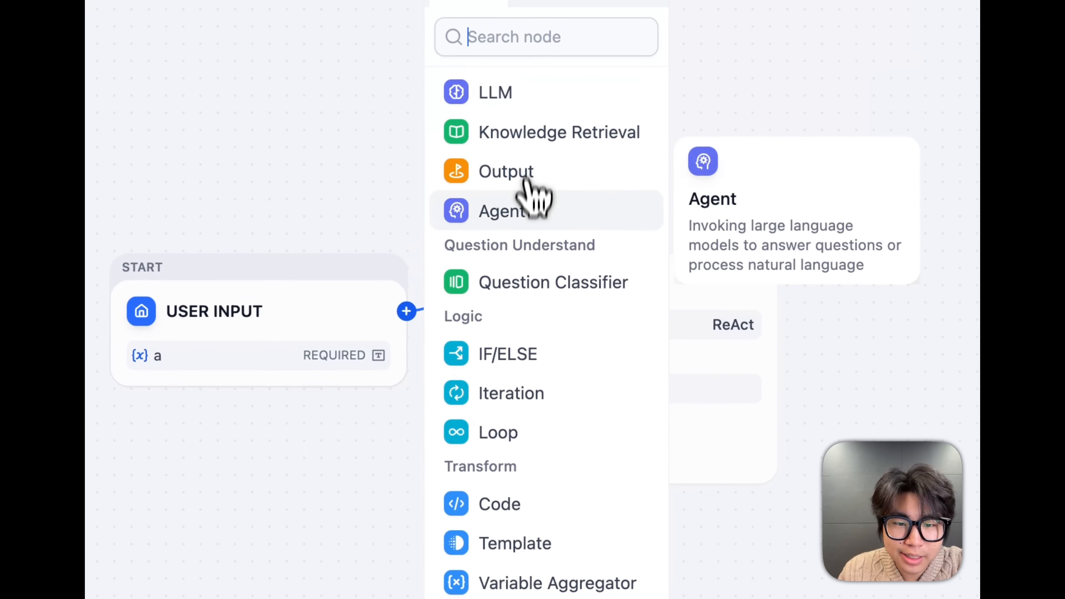
left_click(503, 70)
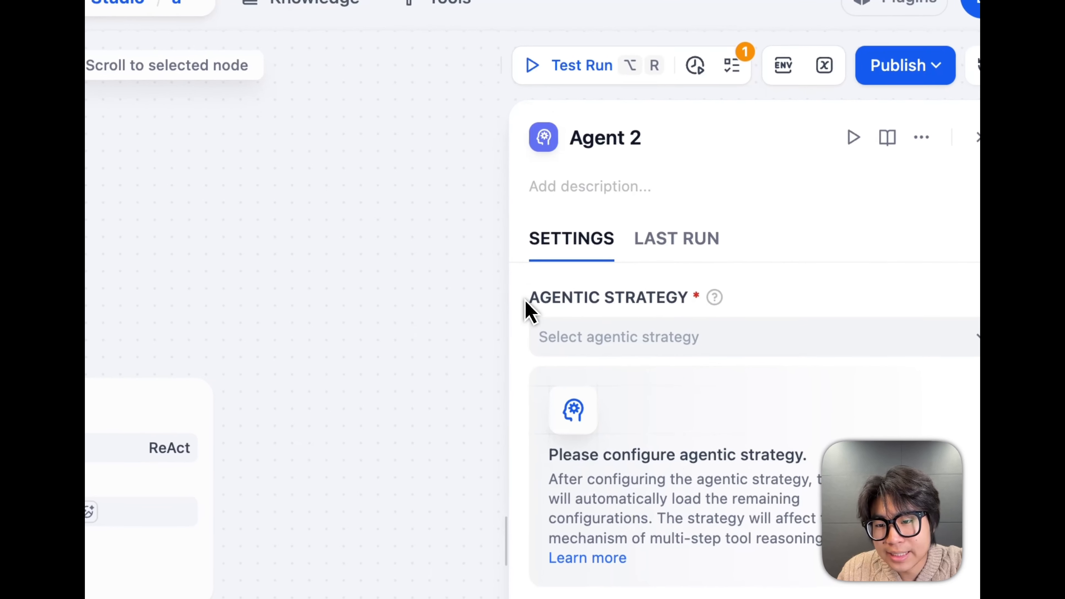
Open the agentic strategy choices of the Agent 2 node and view the FunctionCalling and ReAct descriptions
left_click_drag(697, 225, 719, 223)
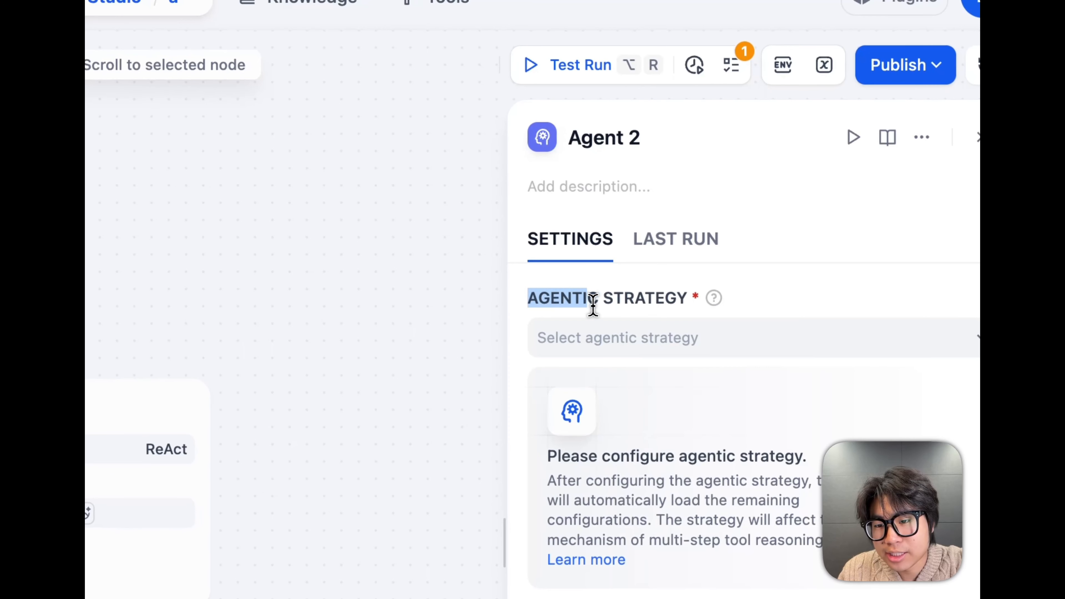
left_click(661, 355)
left_click(618, 445)
mouse_move(614, 496)
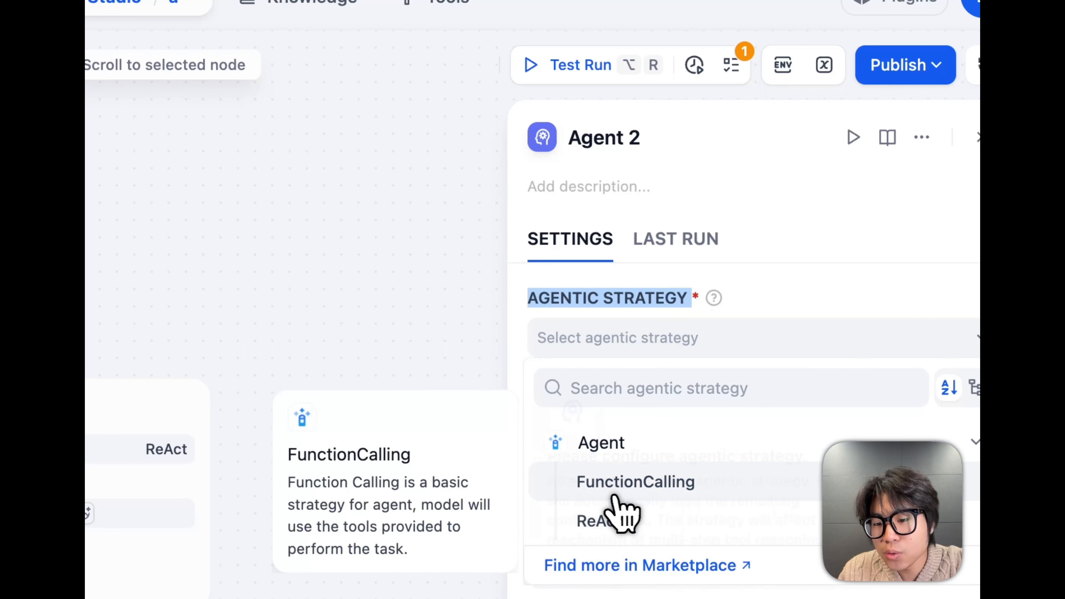
mouse_move(618, 520)
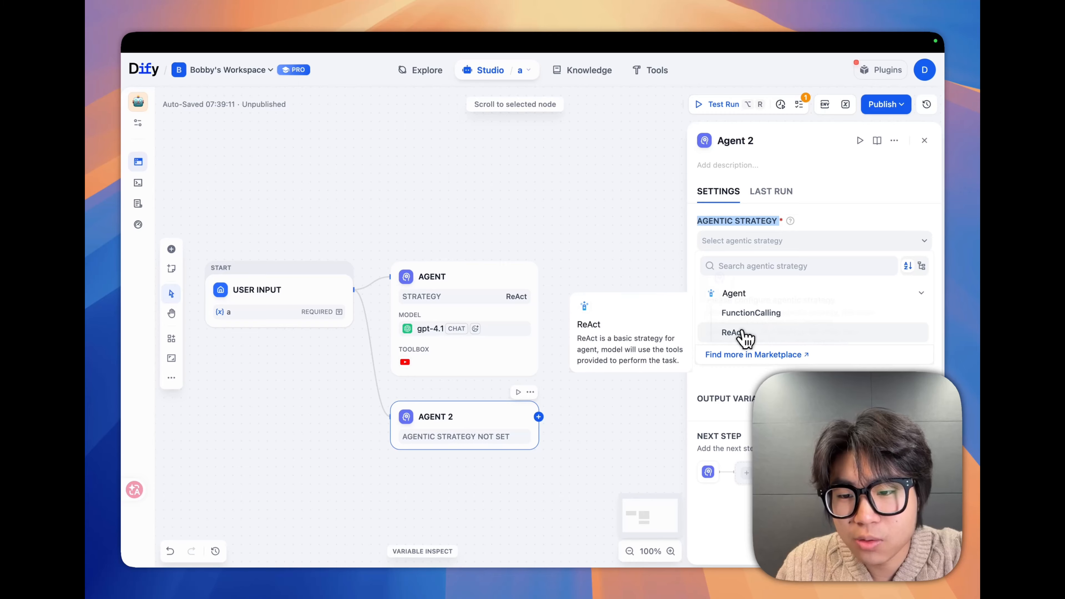
Return to the Agent docs page and read the Function Calling strategy description, marking its key phrases
mouse_move(659, 61)
left_click(341, 64)
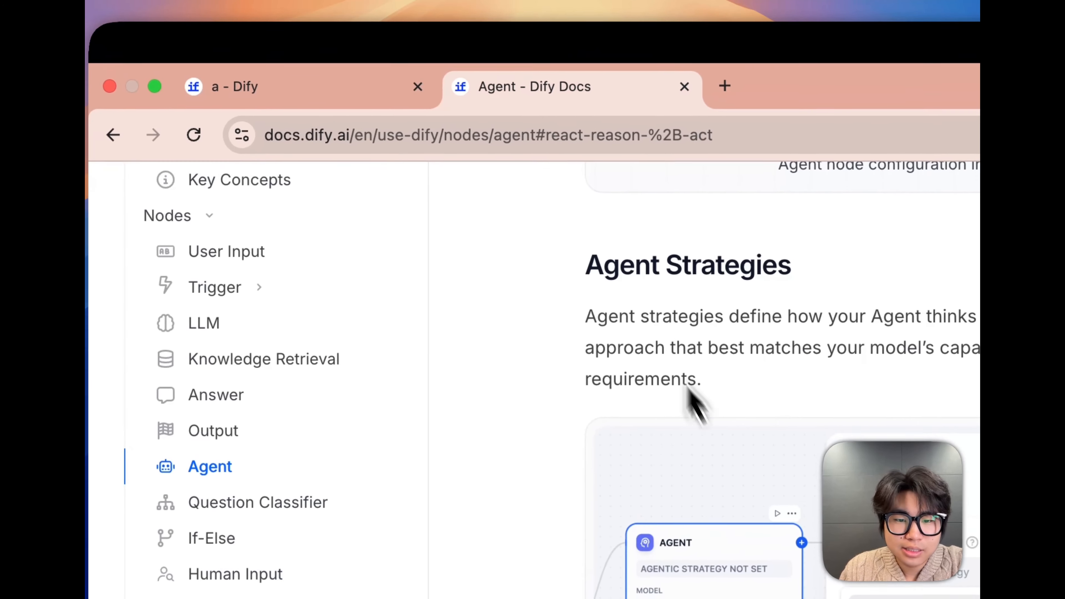
scroll(526, 285, "down", 5)
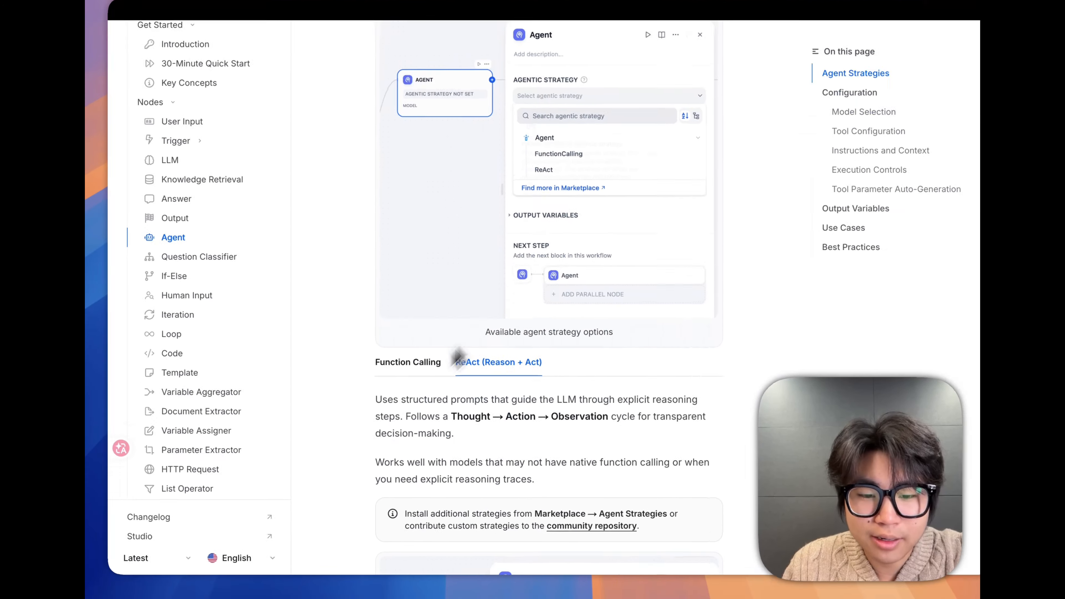
left_click(409, 363)
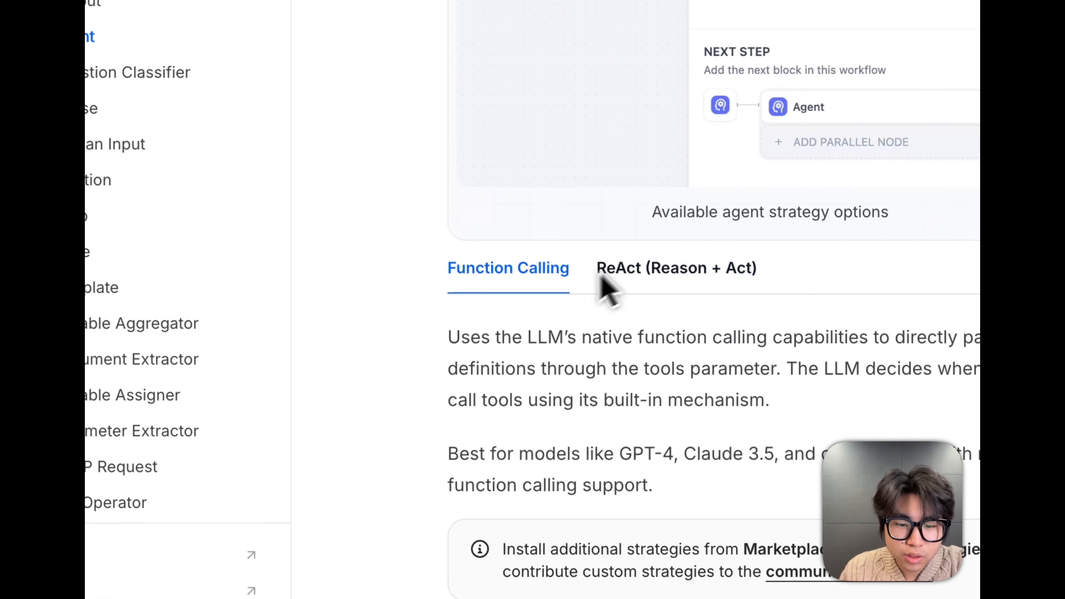
scroll(629, 334, "down", 2)
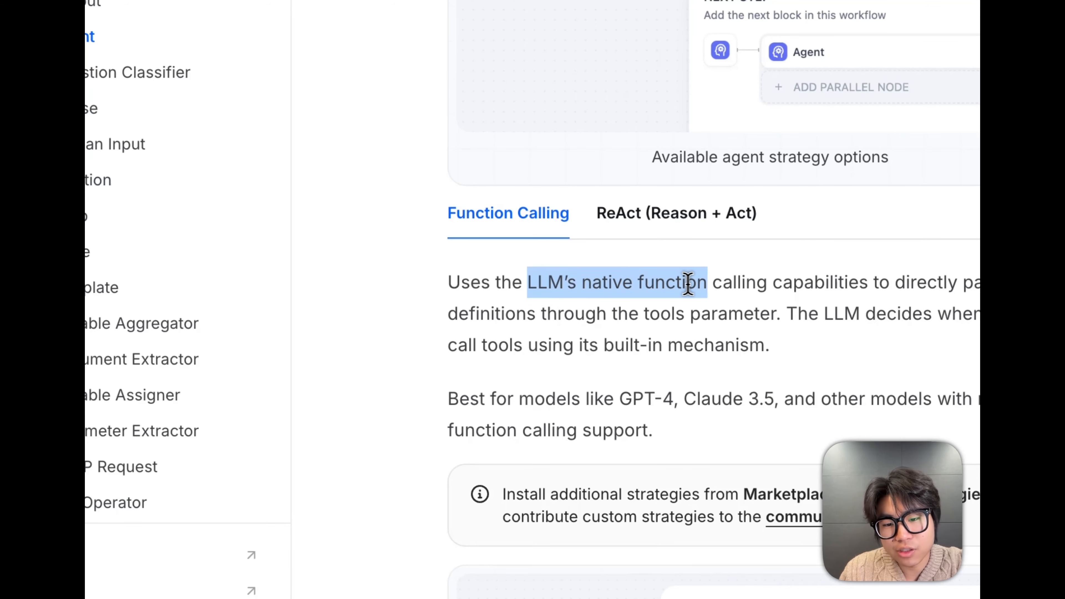
left_click_drag(688, 284, 869, 285)
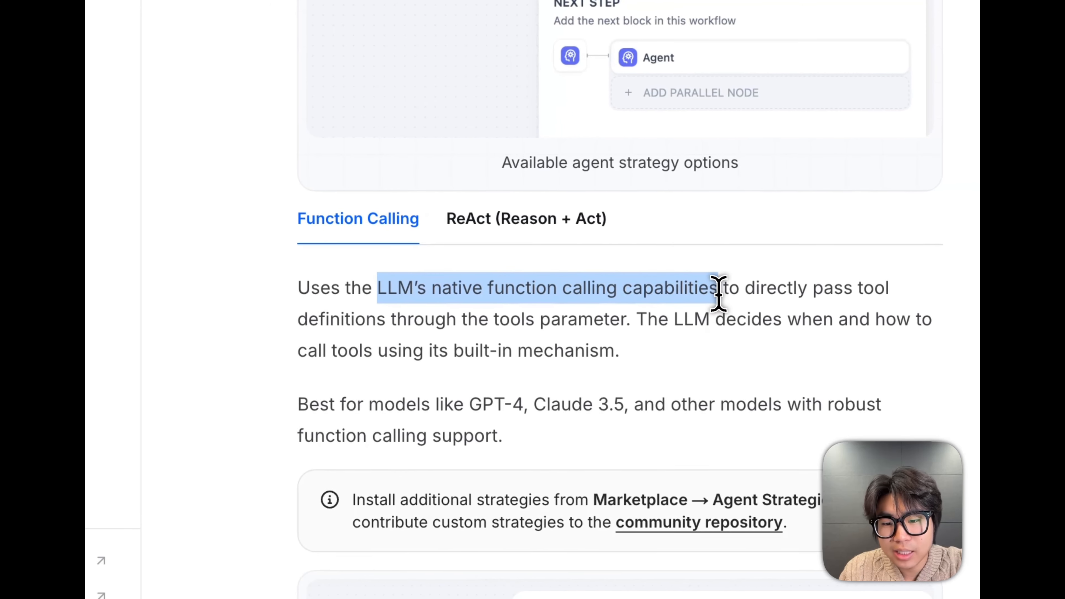
left_click(750, 295)
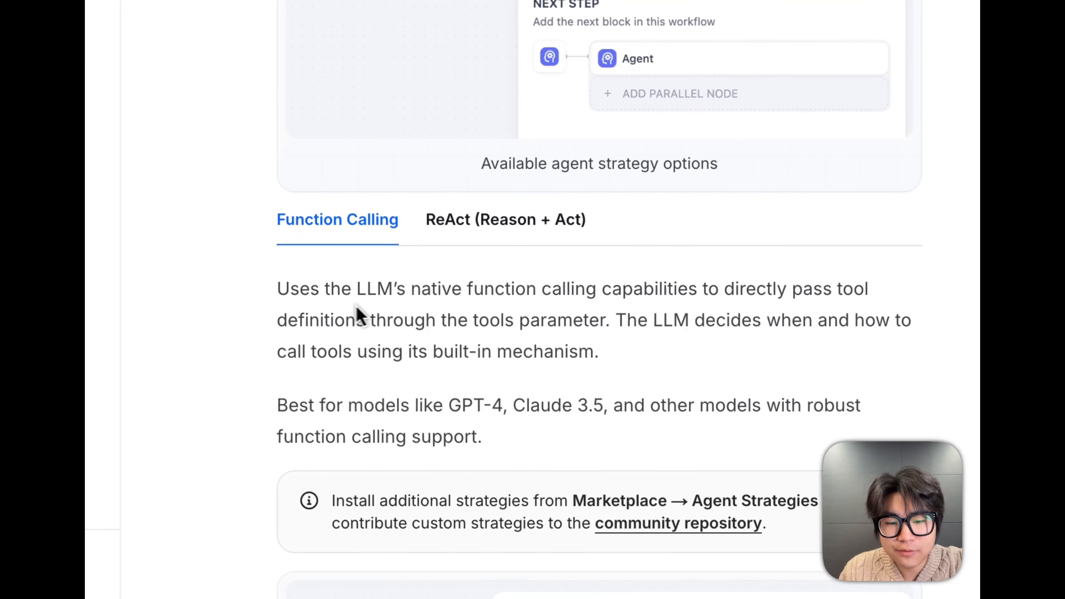
left_click_drag(403, 320, 574, 320)
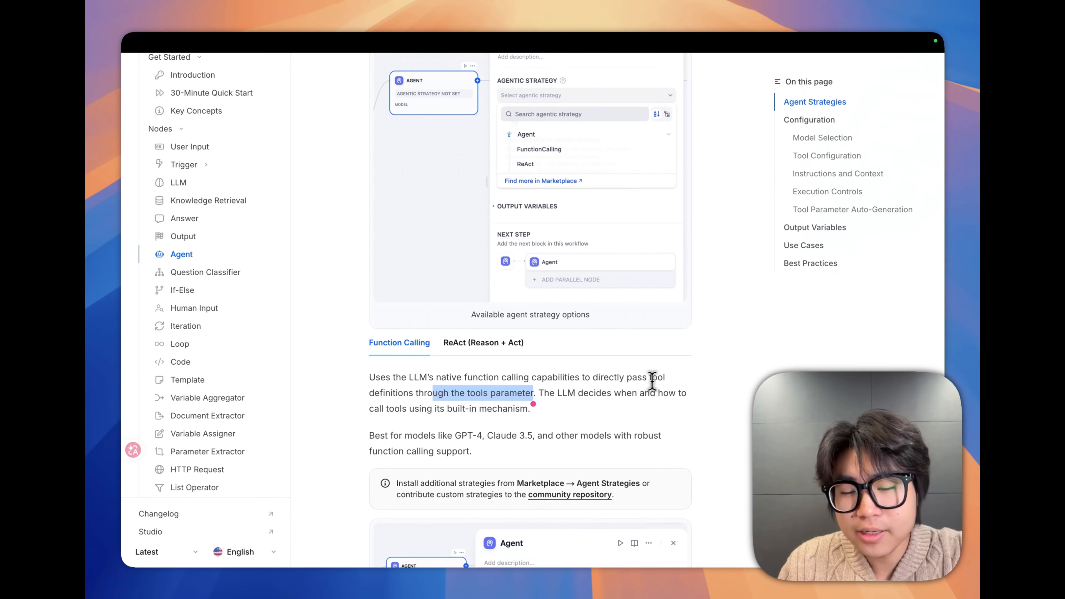
scroll(607, 269, "up", 1)
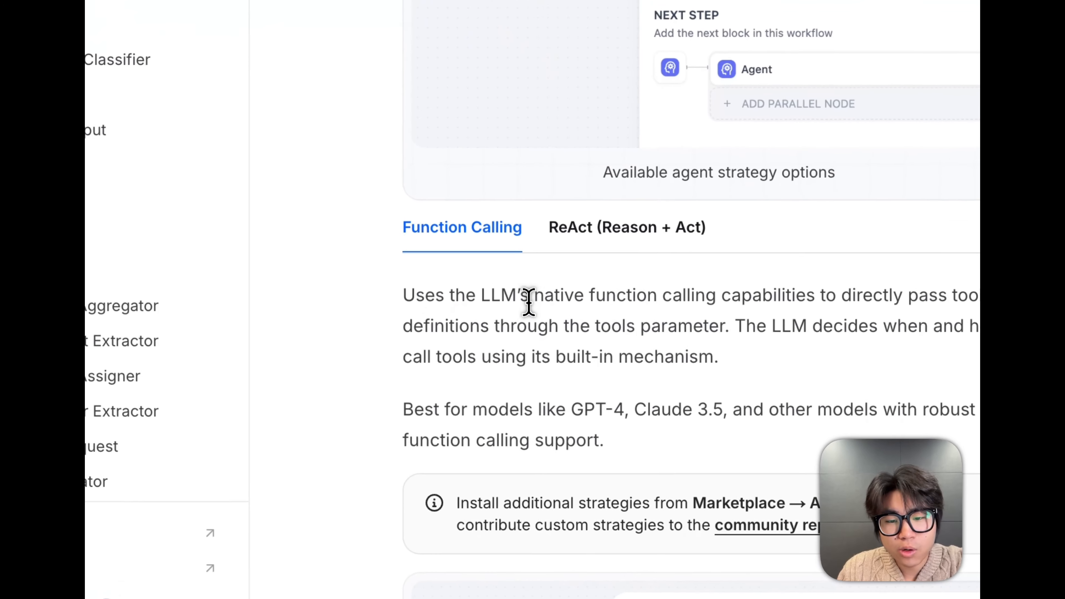
left_click_drag(433, 393, 483, 394)
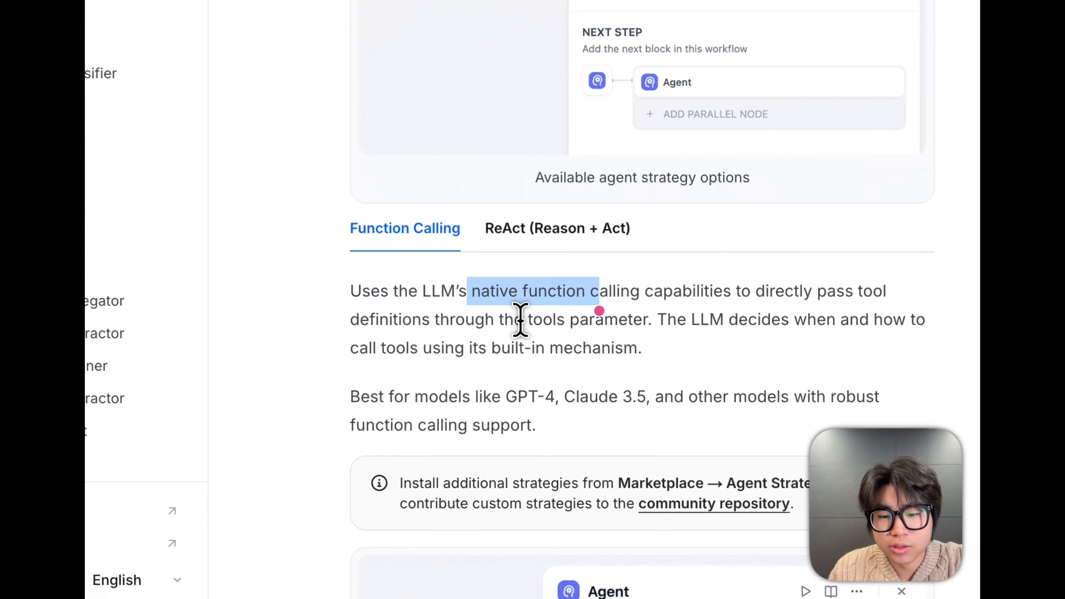
left_click_drag(467, 407, 495, 408)
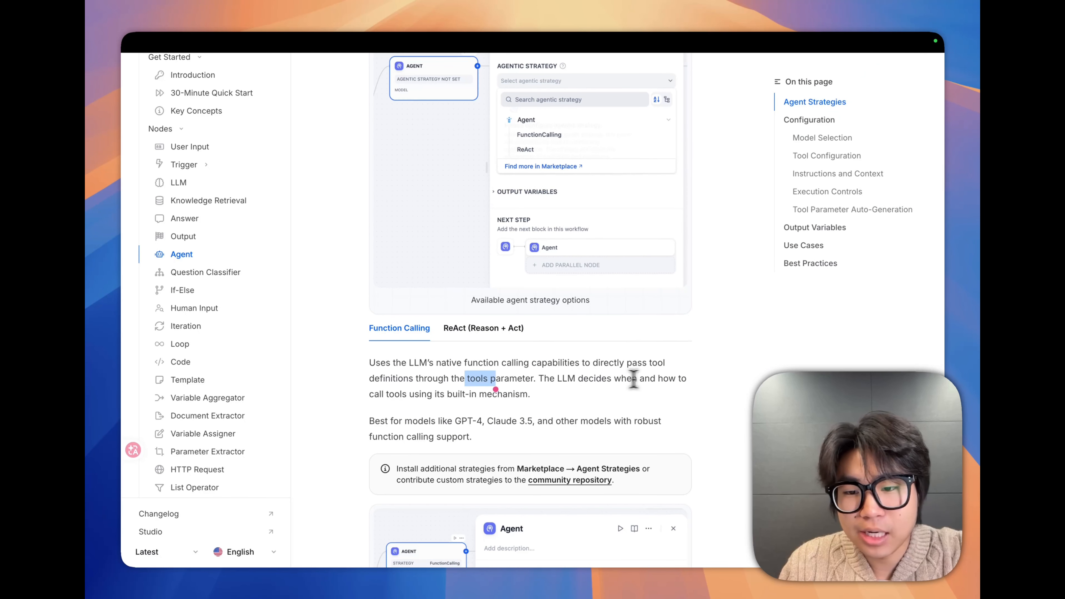
left_click_drag(384, 395, 436, 395)
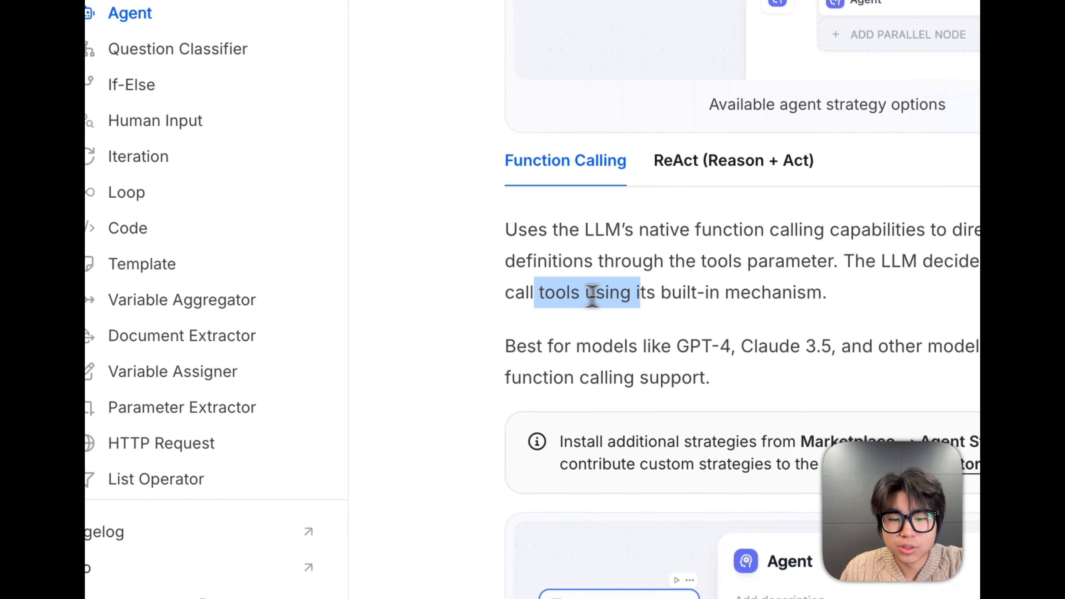
left_click_drag(710, 296, 818, 295)
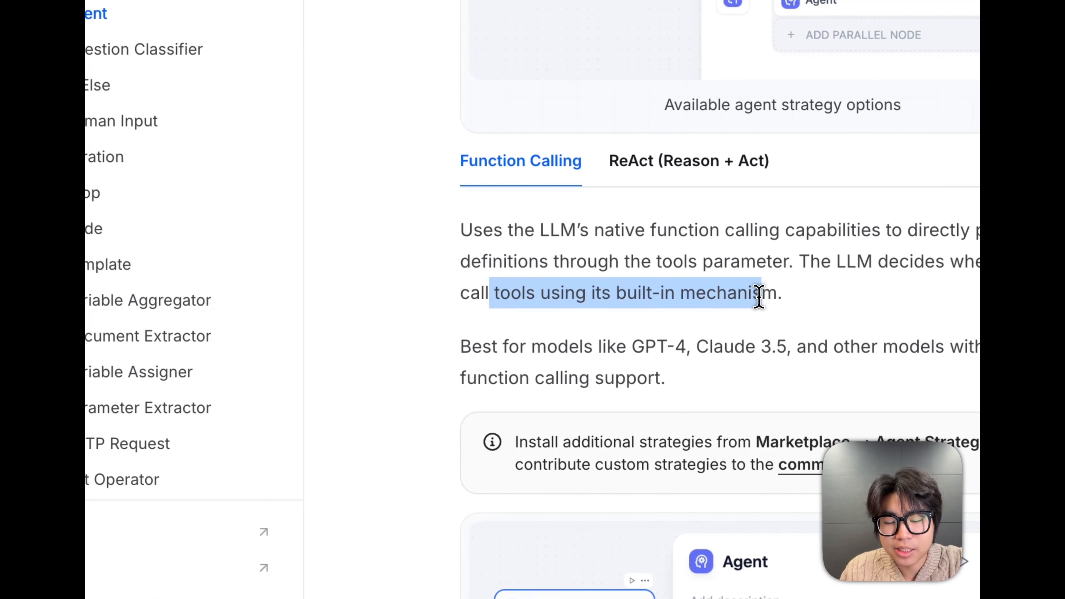
Show the ReAct (Reason + Act) strategy in the docs and read its description, marking the Thought → Action → Observation cycle
left_click(755, 163)
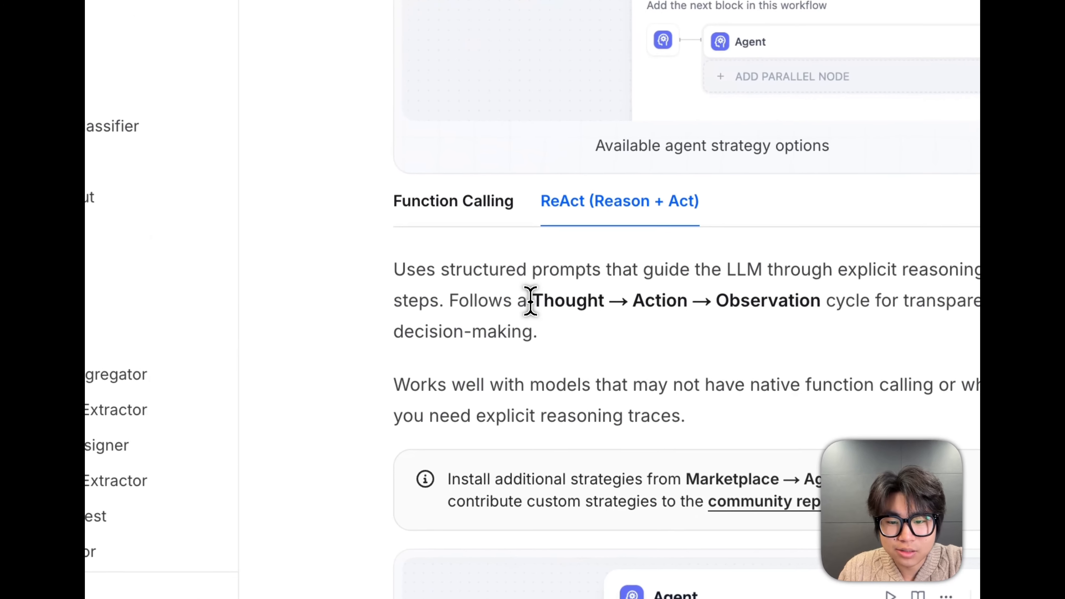
left_click_drag(440, 360, 580, 357)
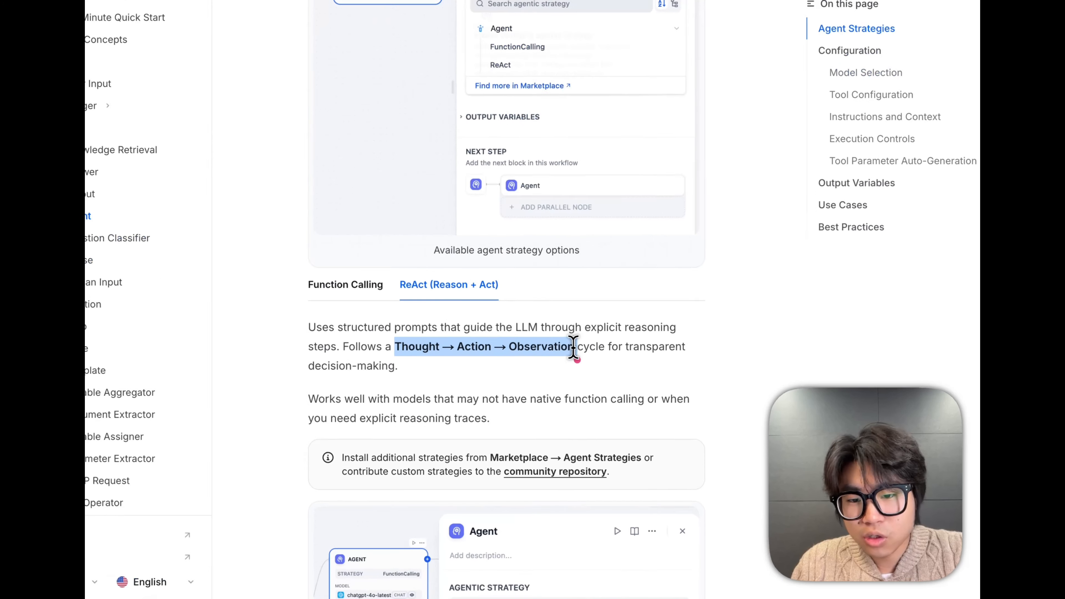
left_click_drag(588, 361, 625, 362)
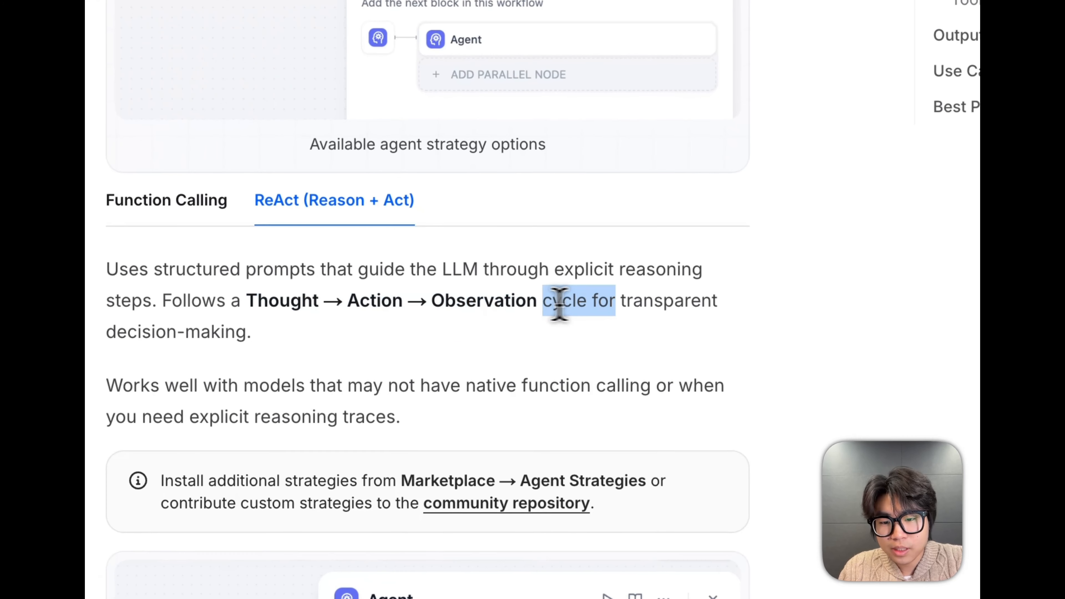
left_click_drag(494, 301, 441, 301)
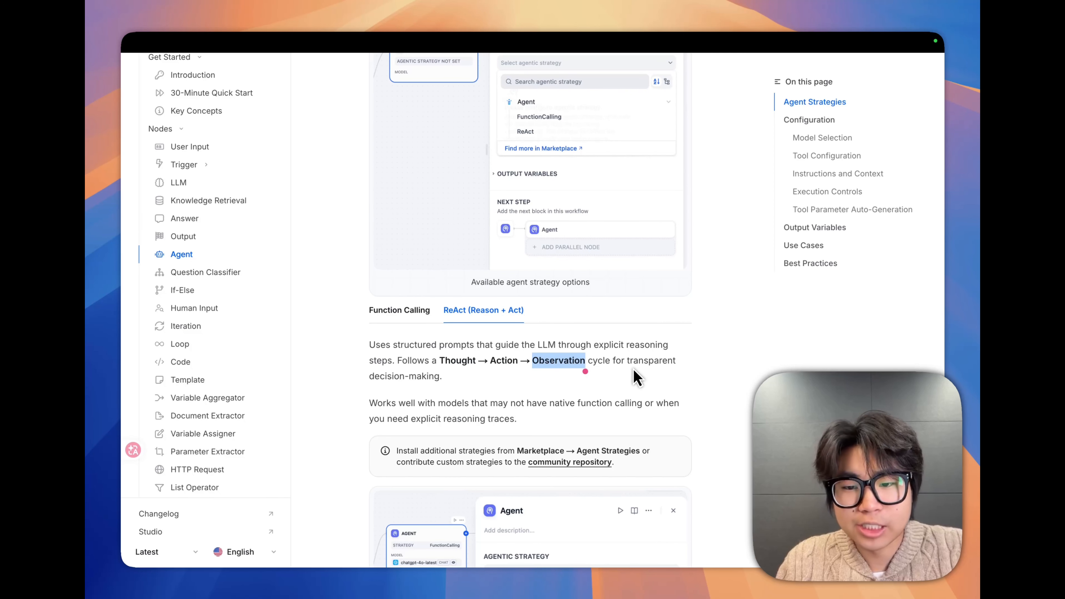
scroll(578, 341, "up", 3)
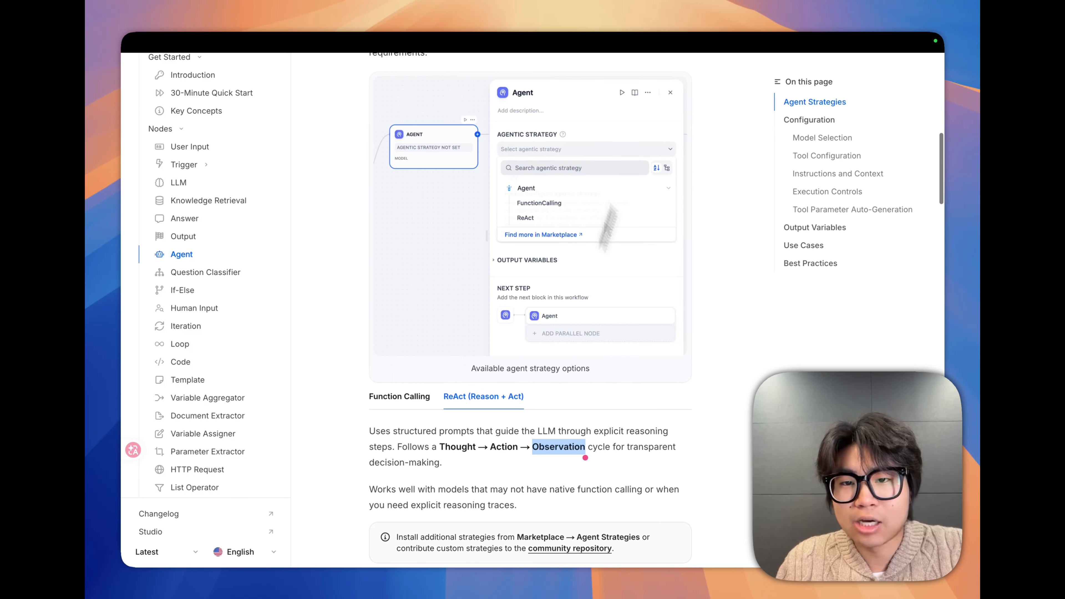
scroll(683, 297, "down", 2)
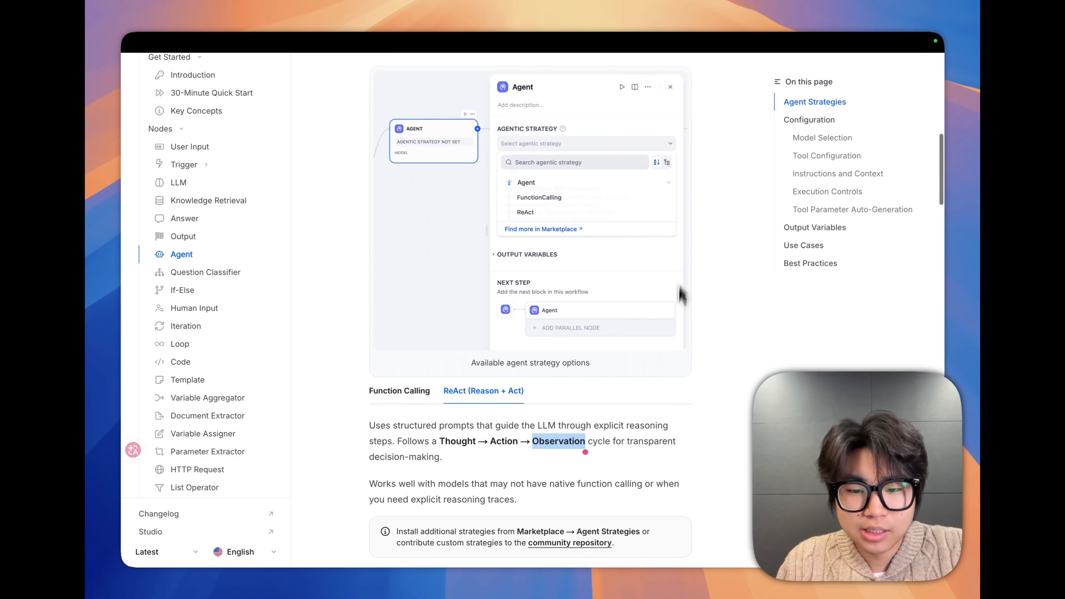
scroll(456, 388, "down", 5)
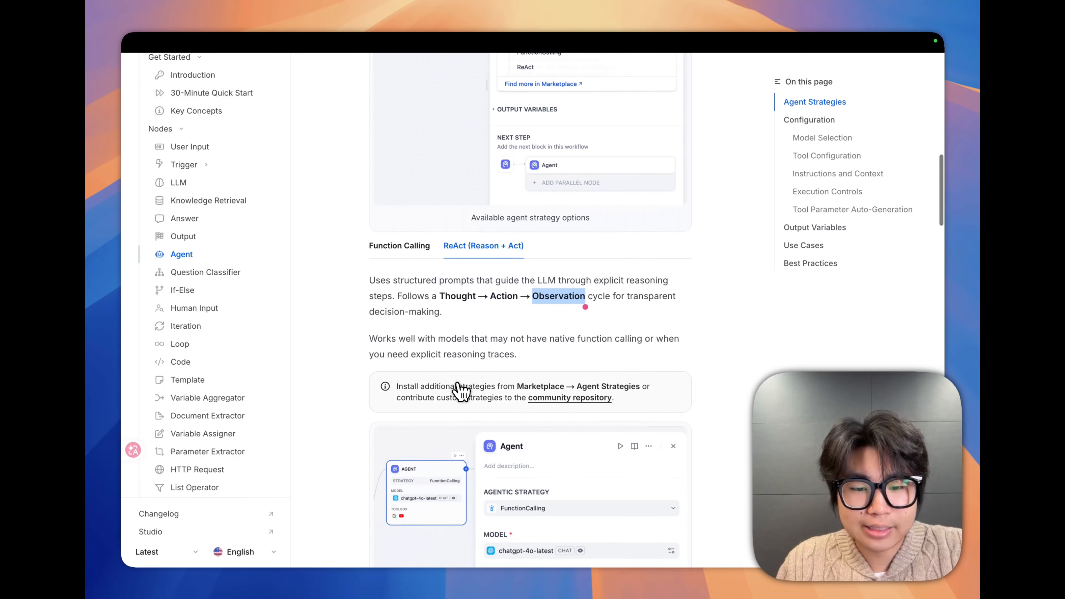
scroll(458, 381, "down", 4)
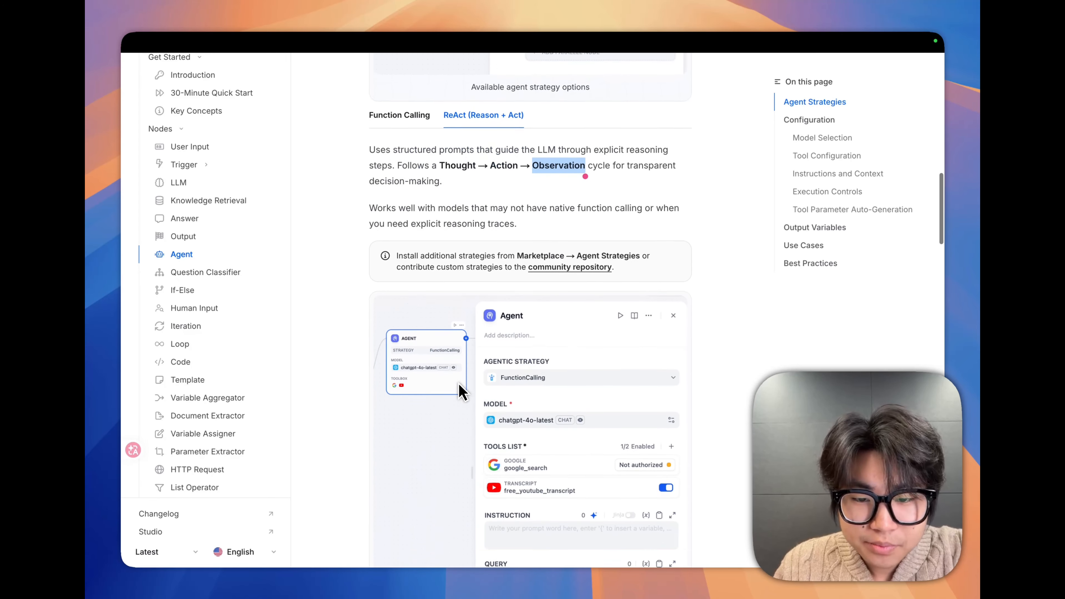
Switch back to the Dify workflow and set the Agent 2 node's agentic strategy to FunctionCalling
mouse_move(354, 49)
left_click(249, 63)
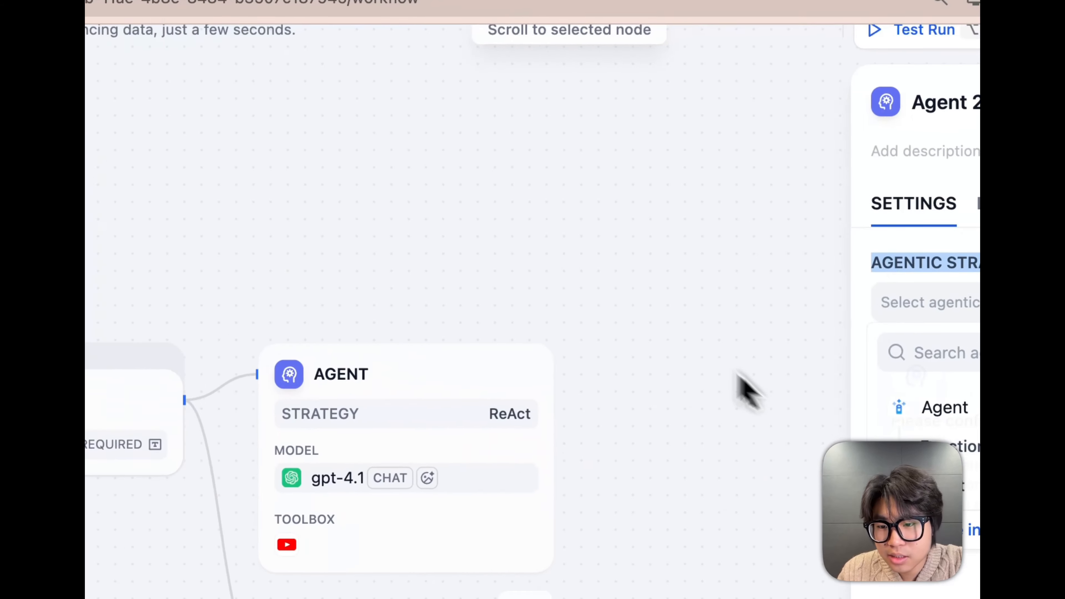
left_click(735, 364)
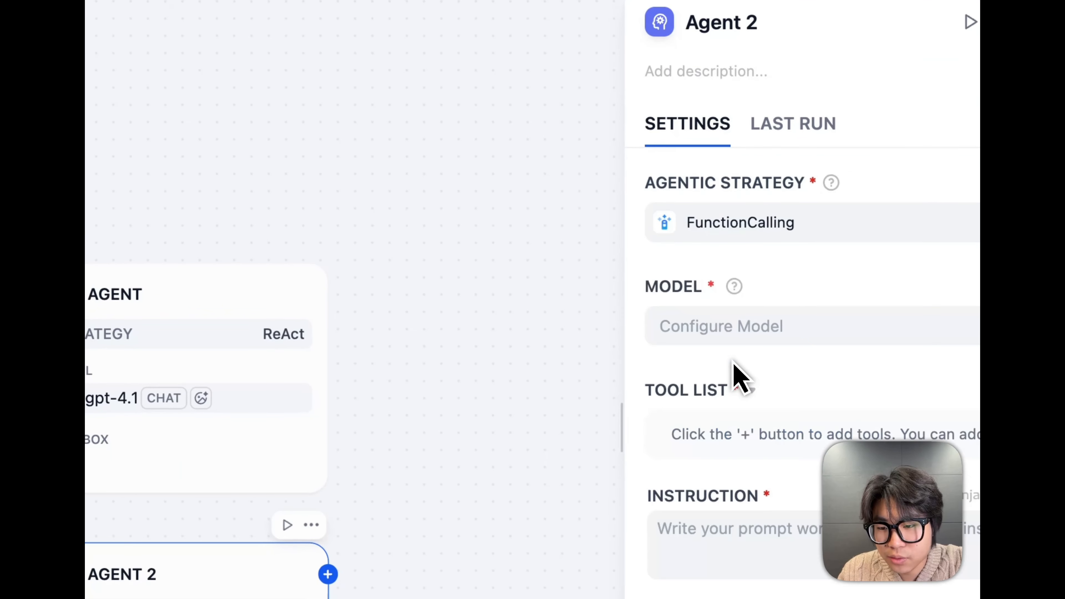
scroll(828, 499, "down", 4)
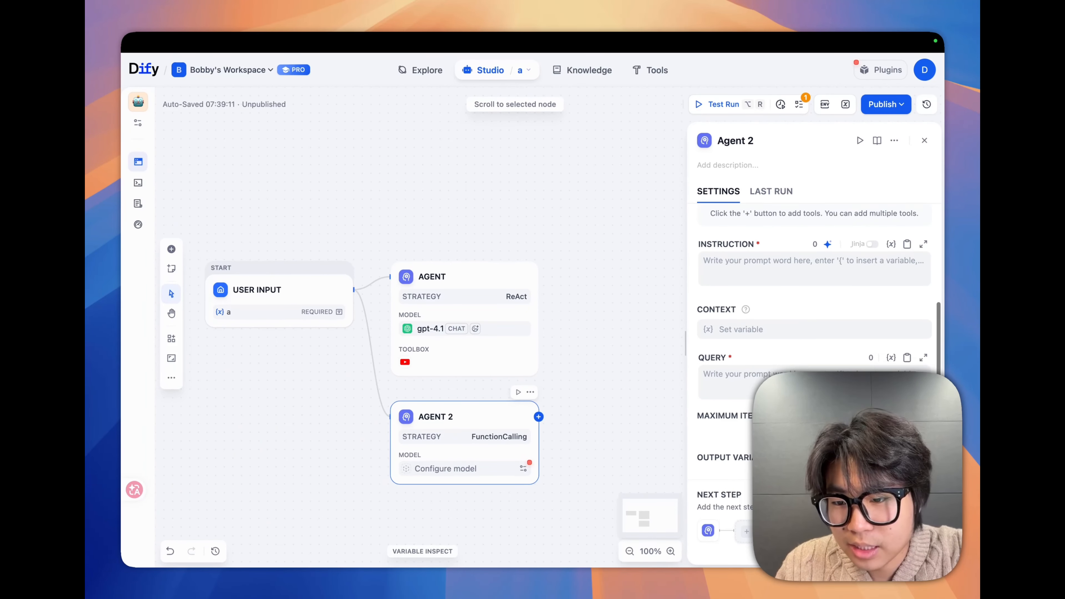
Set the Agent 2 node's agentic strategy to ReAct and look through the settings it offers
scroll(762, 274, "up", 4)
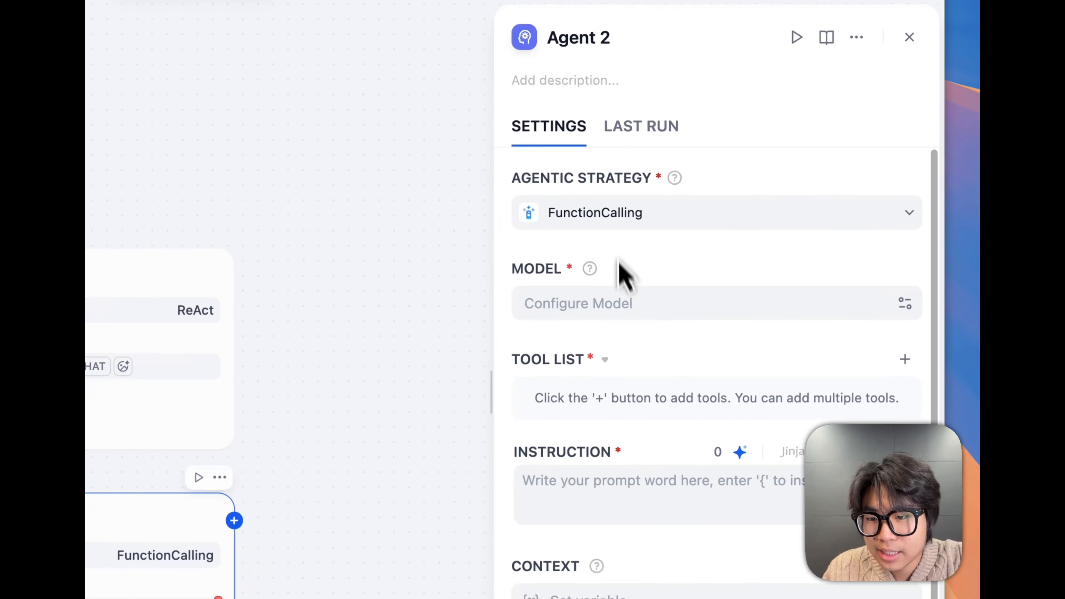
left_click(616, 212)
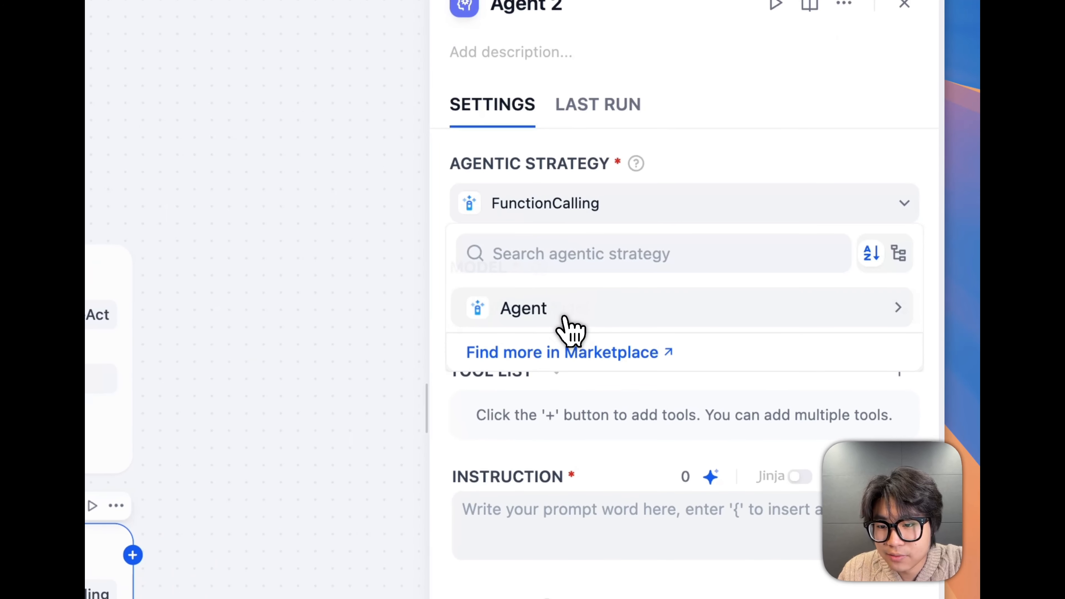
left_click(611, 309)
left_click(631, 376)
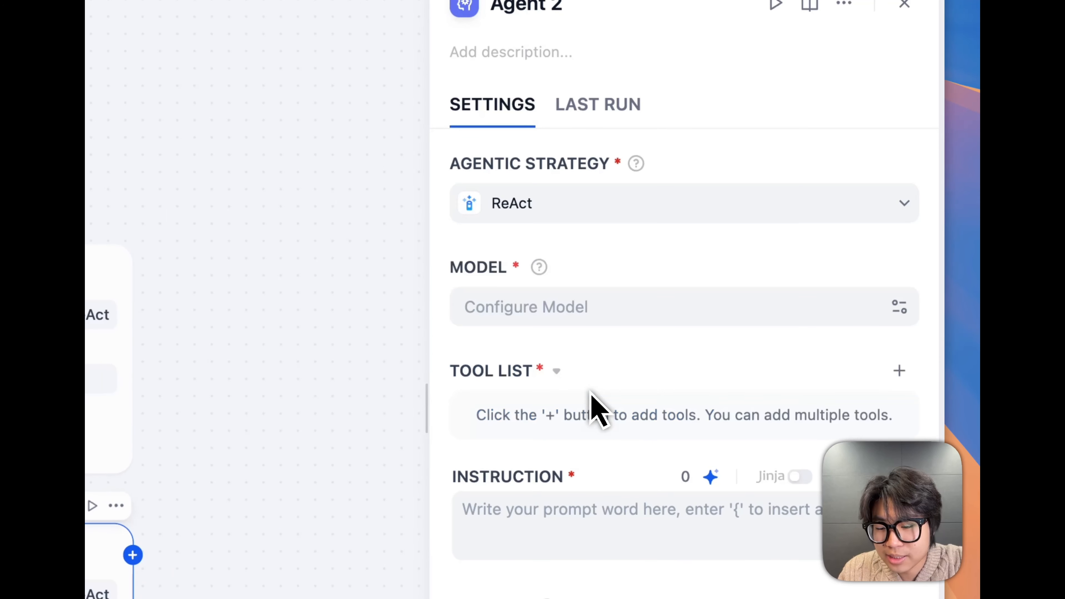
scroll(599, 571, "down", 4)
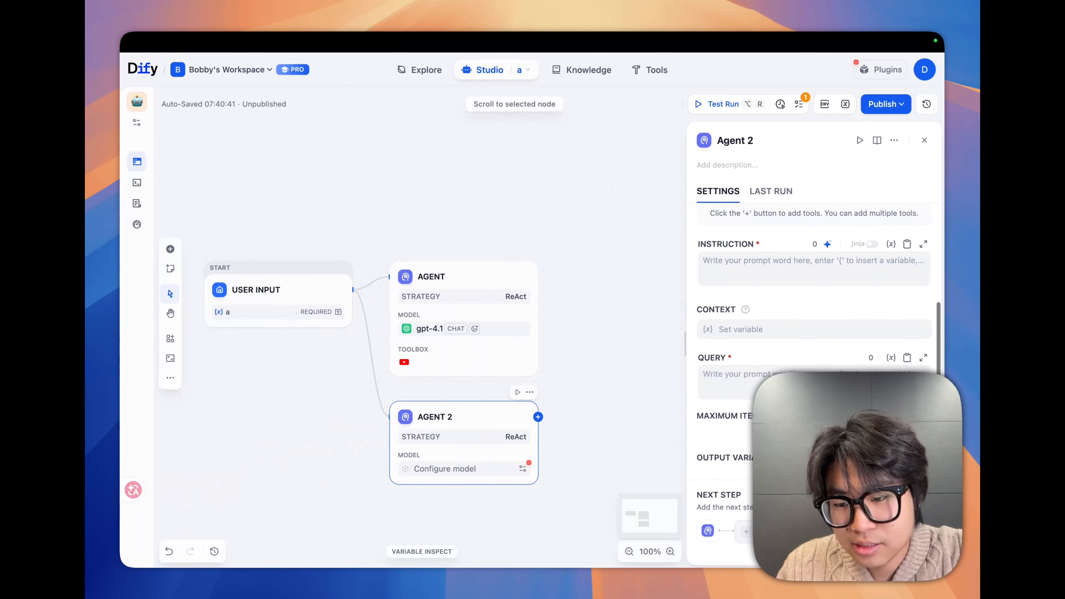
scroll(770, 440, "up", 3)
scroll(760, 297, "up", 1)
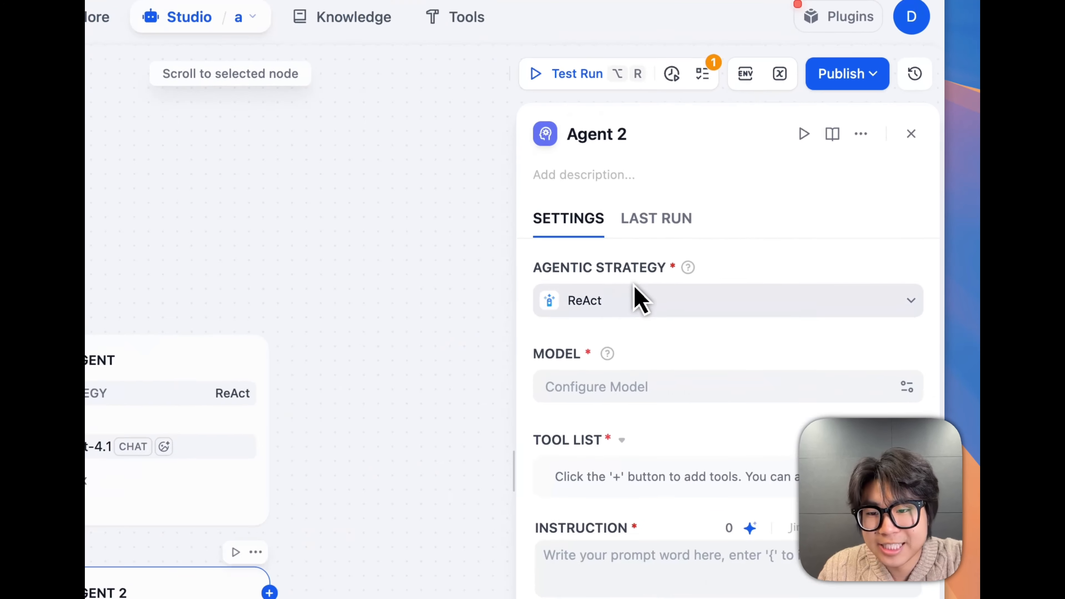
Set the Agent 2 node's agentic strategy back to FunctionCalling
left_click(761, 239)
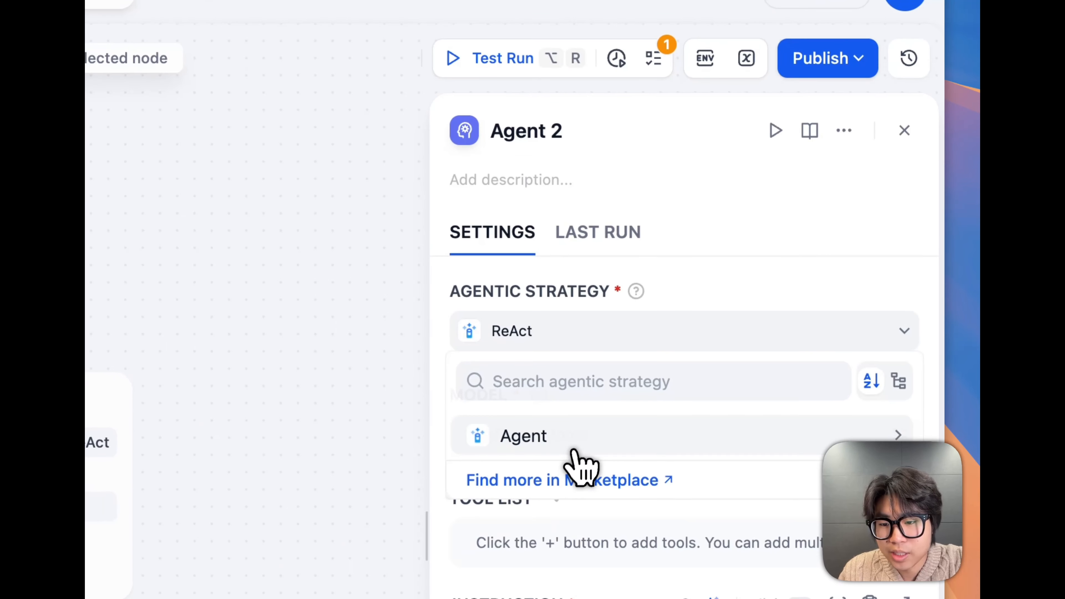
left_click(573, 448)
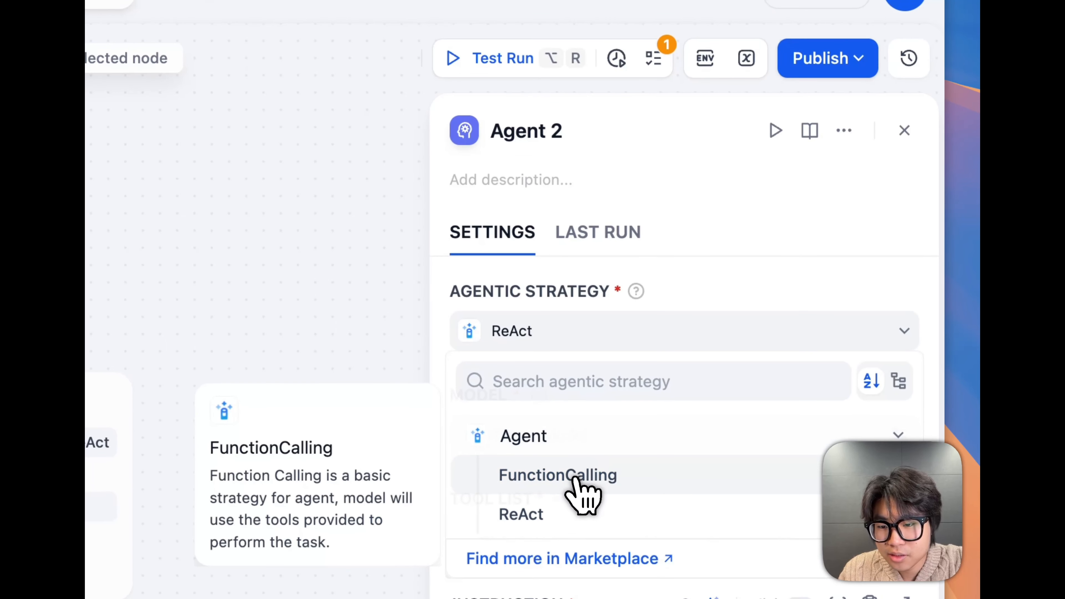
left_click(581, 476)
scroll(574, 520, "down", 2)
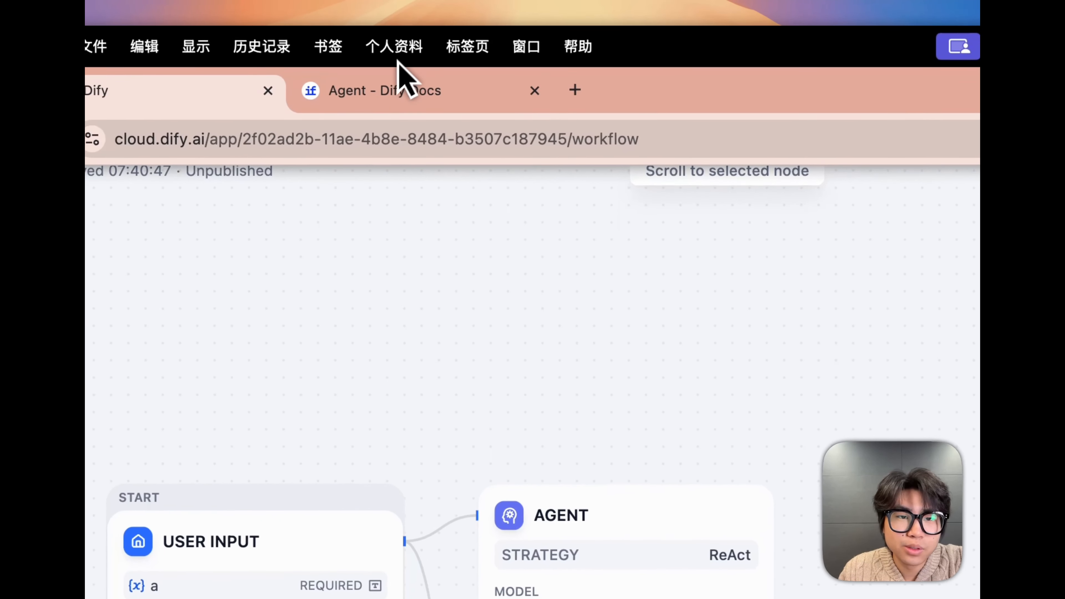
Switch to the Agent docs page and read from the strategy configuration figure through the Model Selection section
left_click(388, 90)
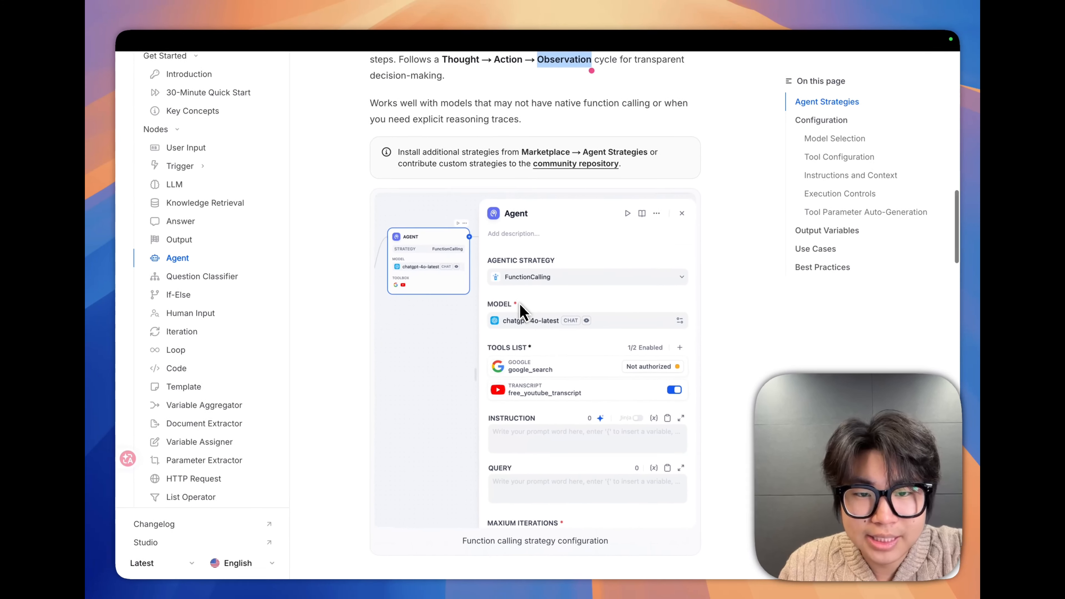
scroll(692, 361, "up", 3)
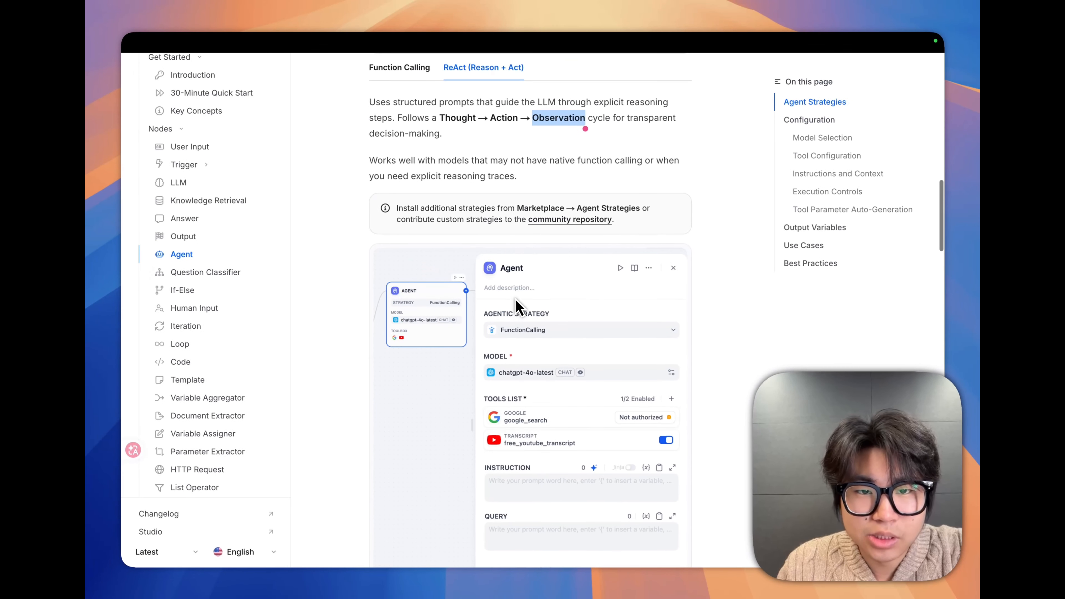
scroll(520, 309, "down", 5)
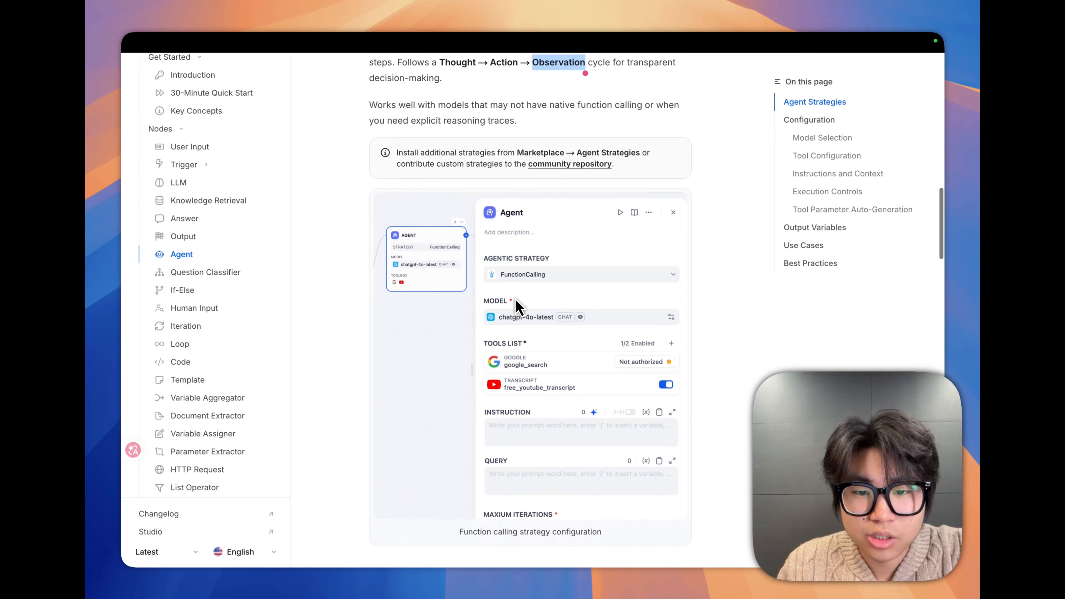
scroll(520, 309, "down", 7)
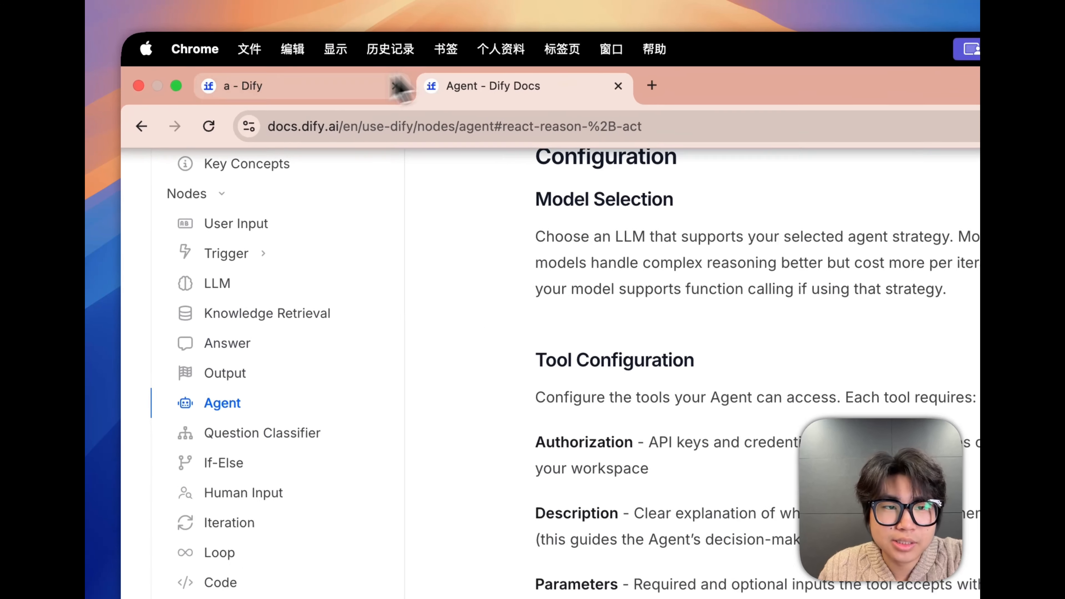
Switch back to the Dify workflow and set the Agent 2 node's model to OpenAI's gpt-4o
left_click(378, 82)
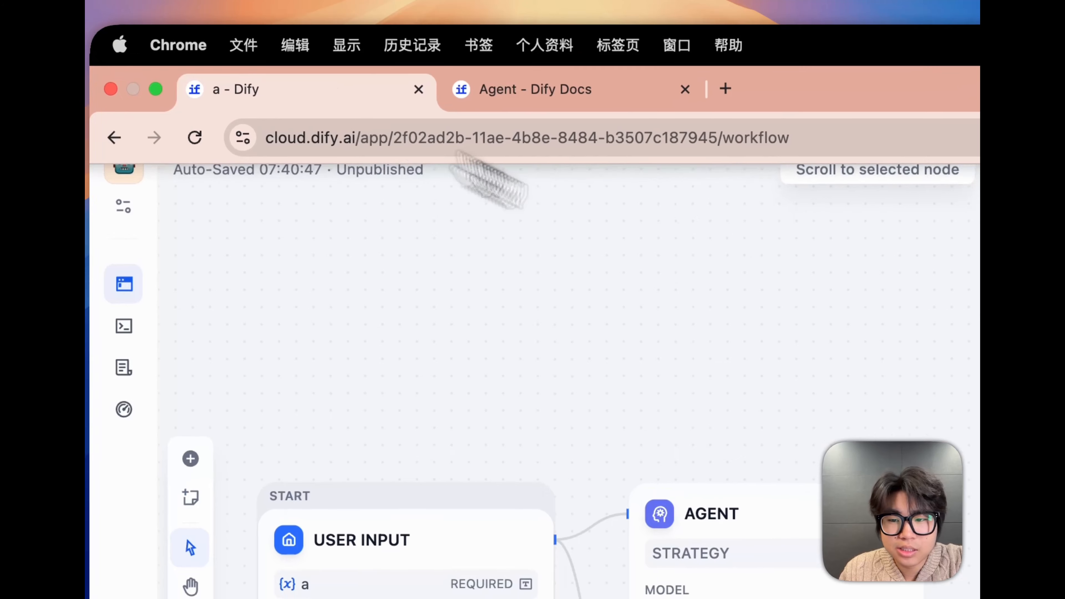
left_click_drag(715, 343, 792, 342)
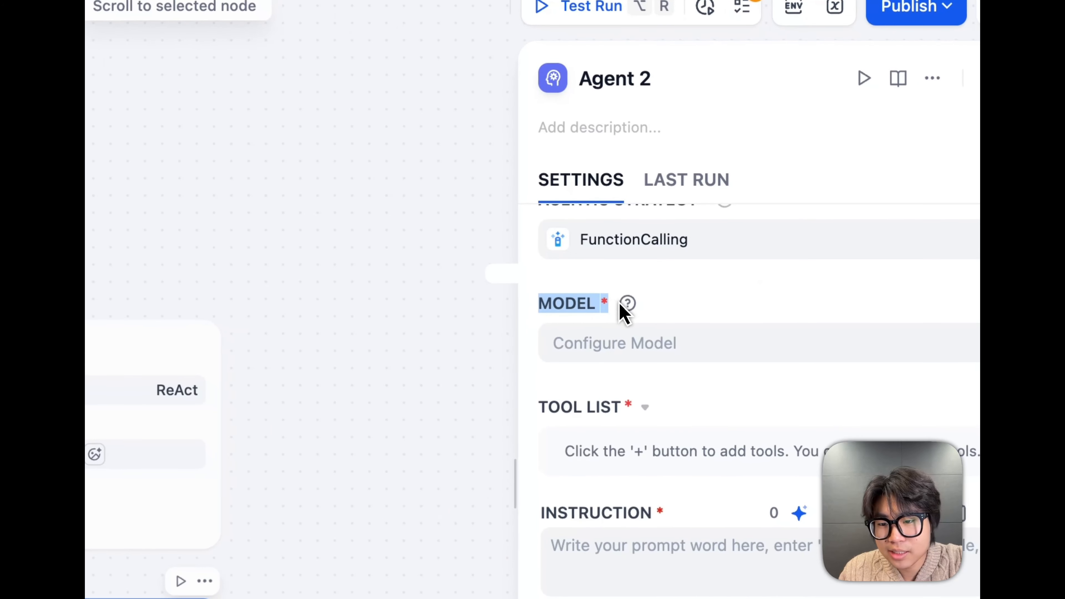
left_click(638, 316)
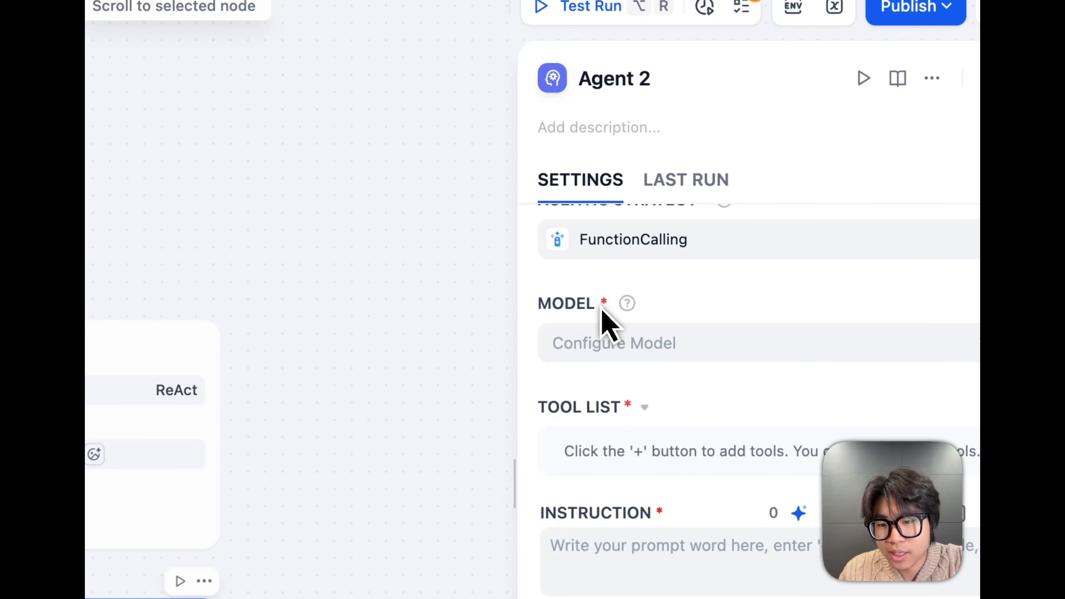
left_click(656, 348)
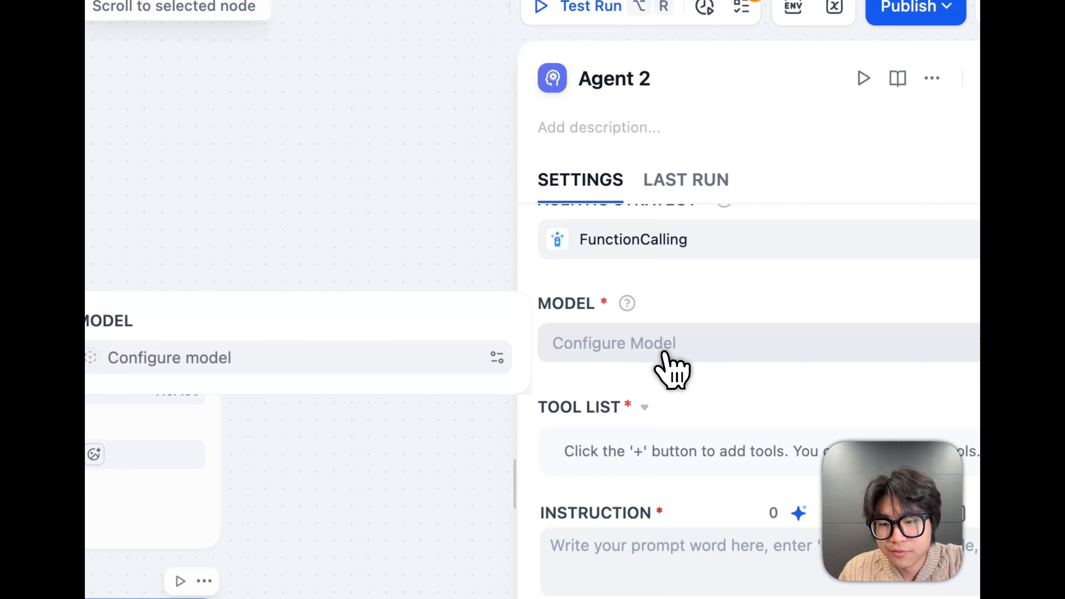
left_click(418, 353)
scroll(338, 388, "down", 10)
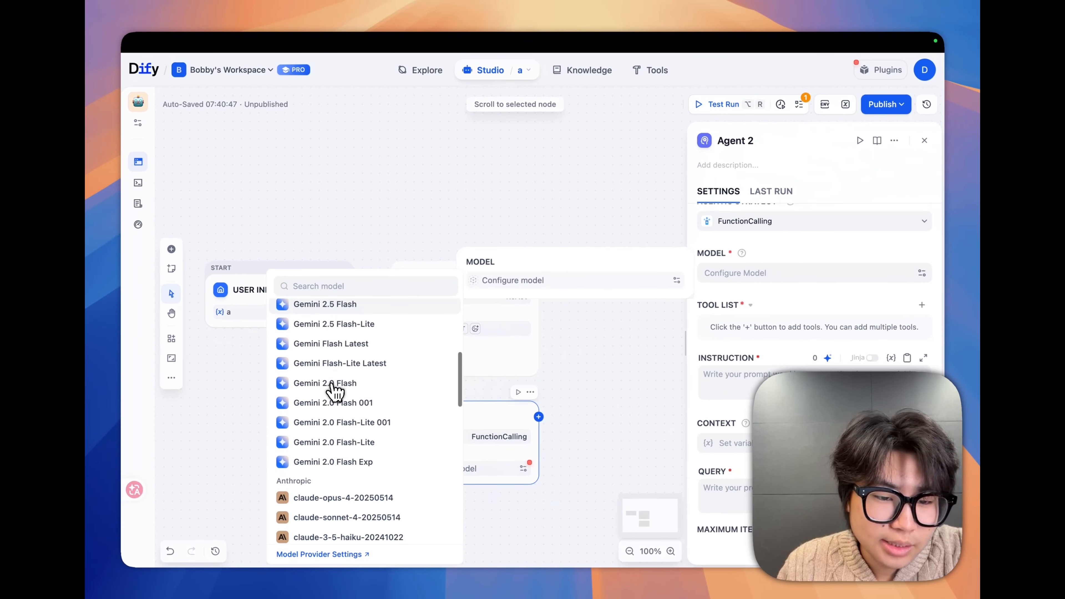
scroll(334, 391, "down", 8)
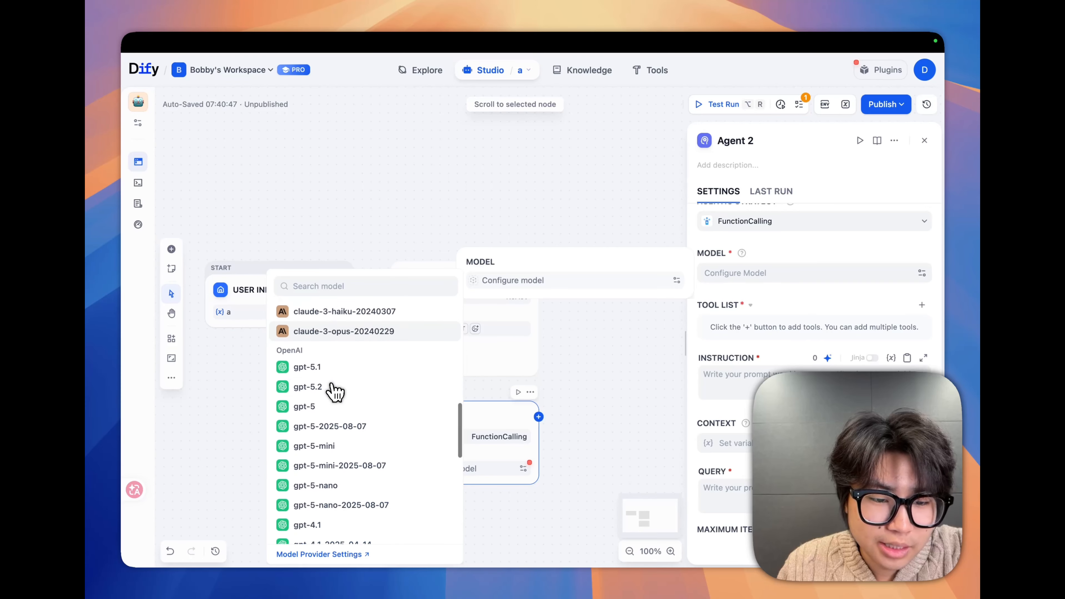
scroll(334, 391, "down", 5)
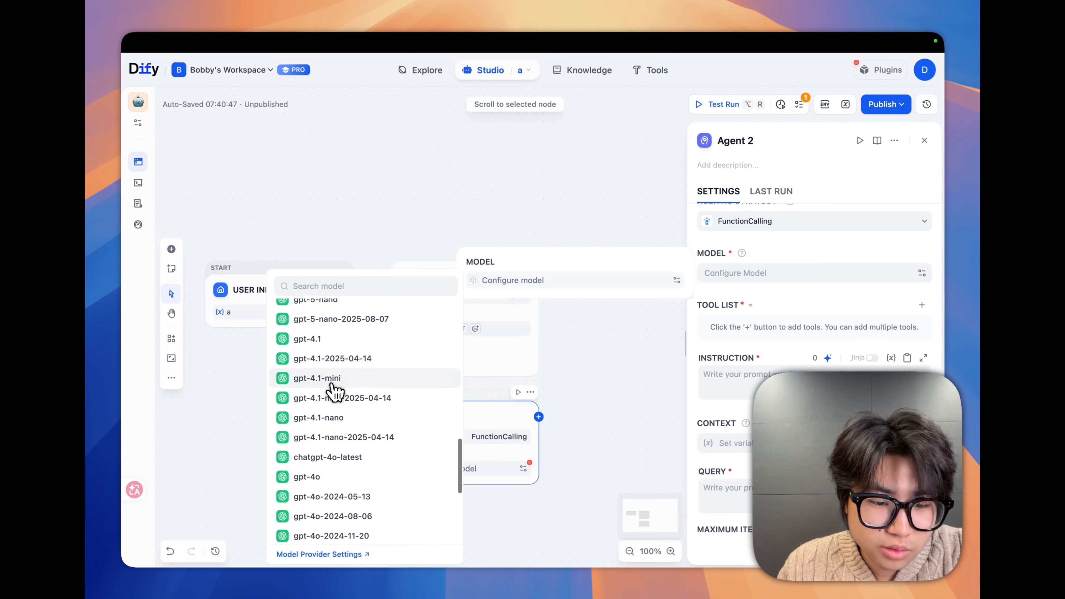
left_click(313, 468)
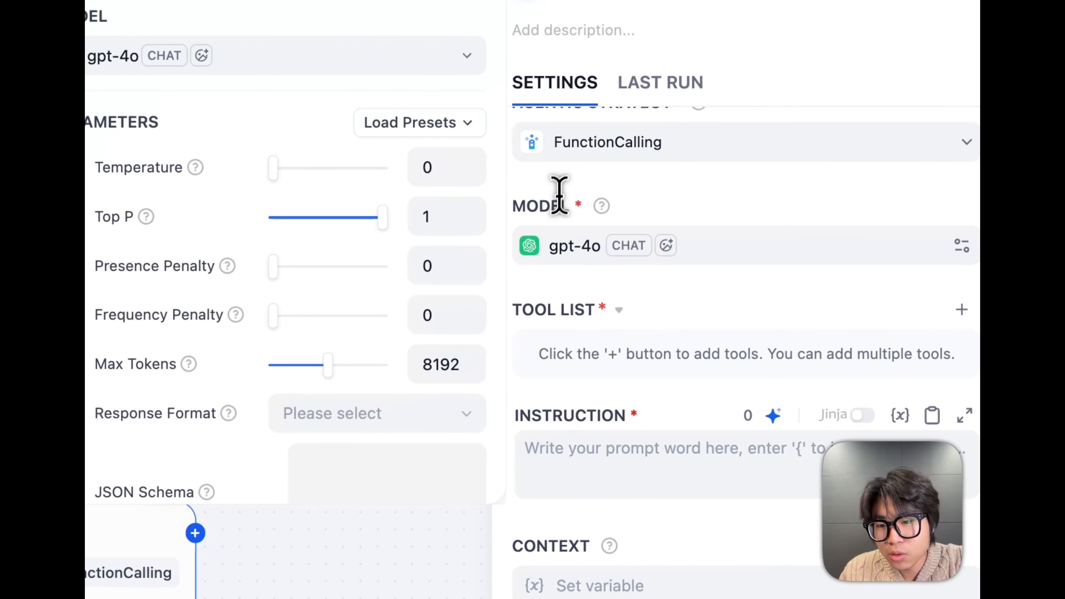
left_click(744, 110)
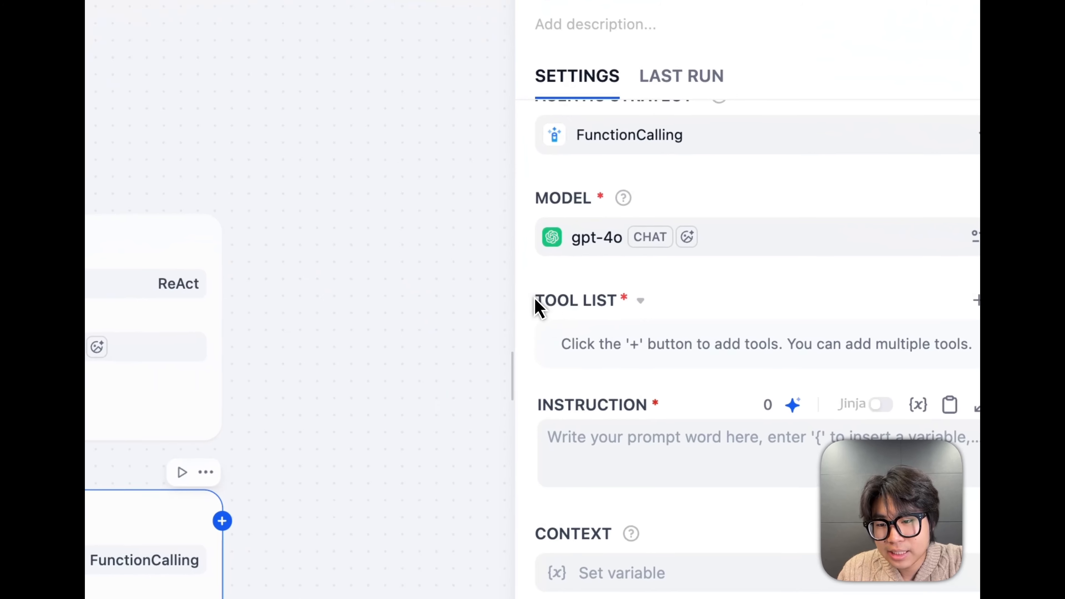
Mark the Tool List label in Agent 2, then read the Tool Configuration section on the Agent docs page
left_click_drag(698, 306, 736, 308)
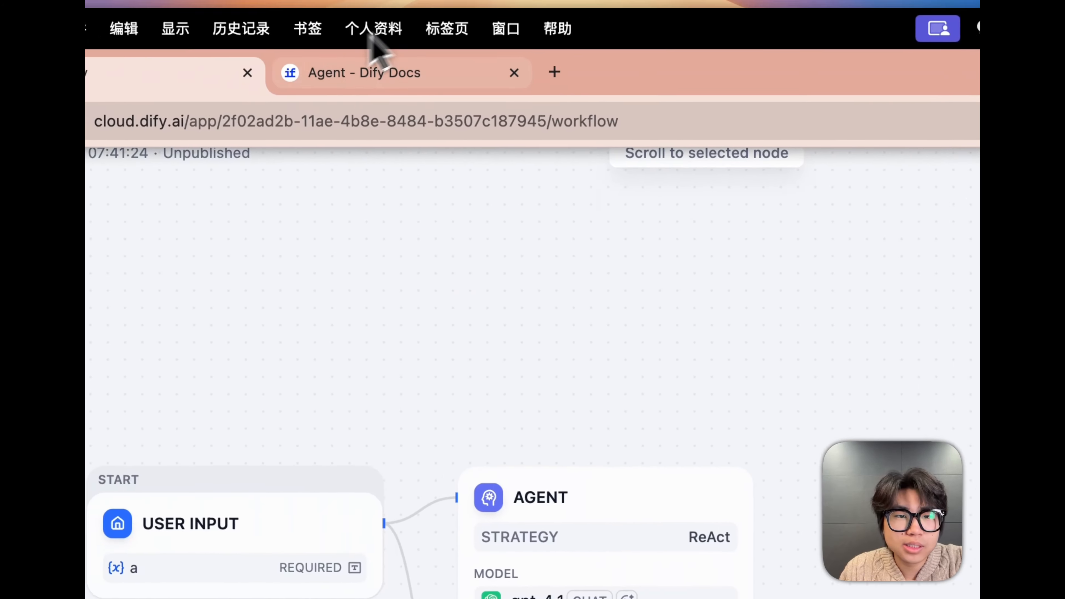
left_click(365, 73)
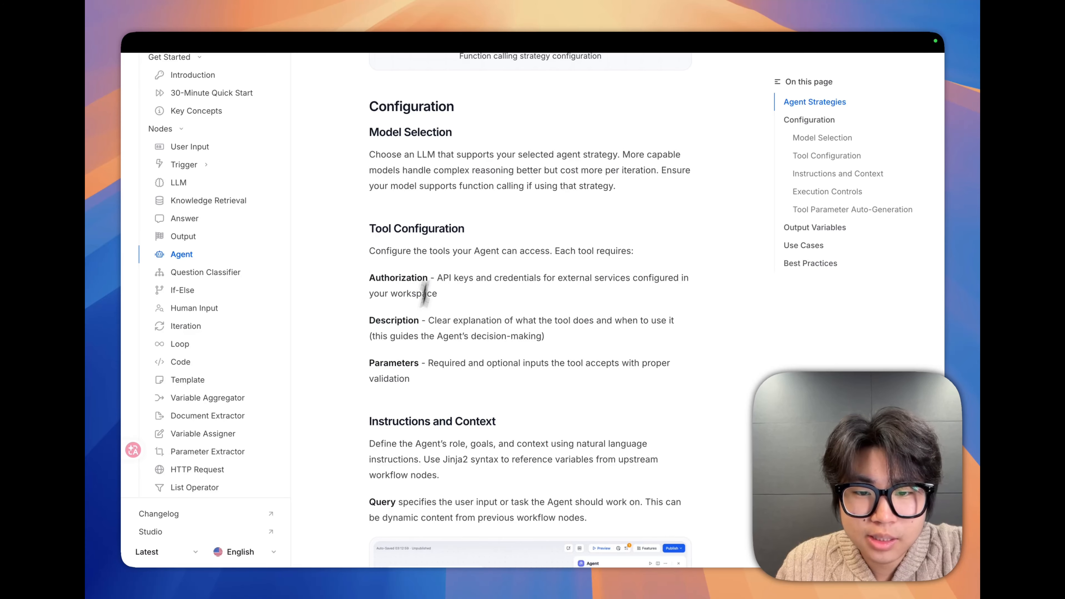
scroll(444, 332, "down", 10)
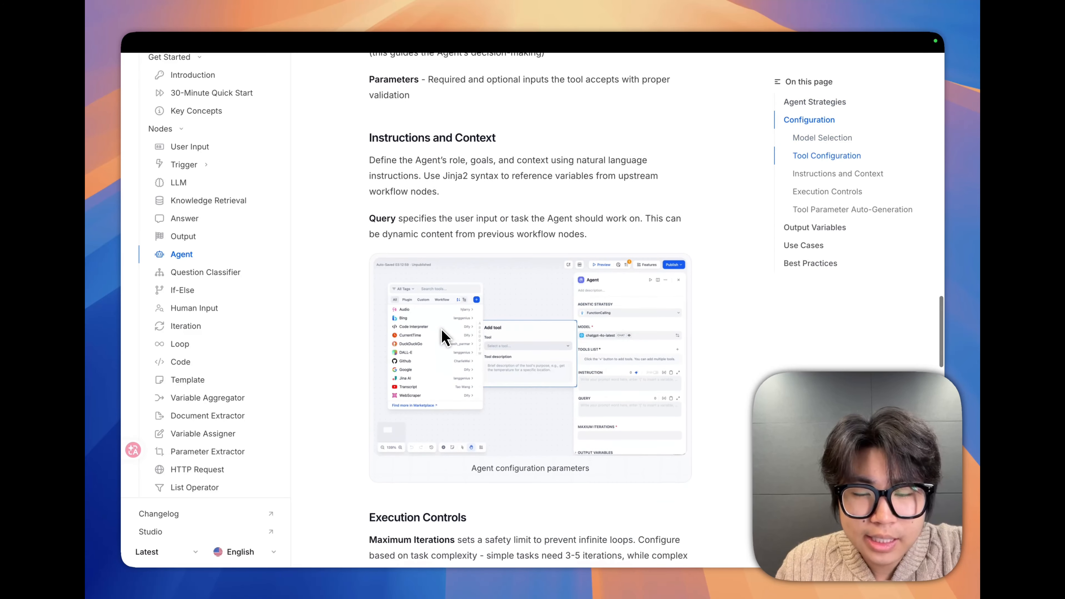
Return to the workflow and add the first YouTube plugin's Search YouTube Videos tool to Agent 2's tool list
mouse_move(373, 54)
left_click(215, 65)
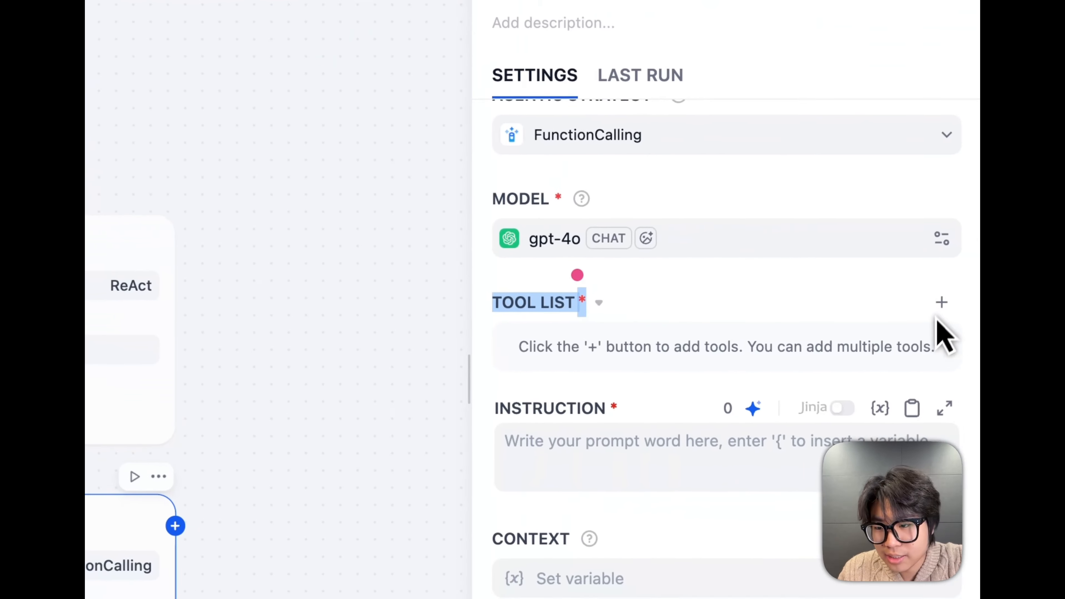
left_click(903, 302)
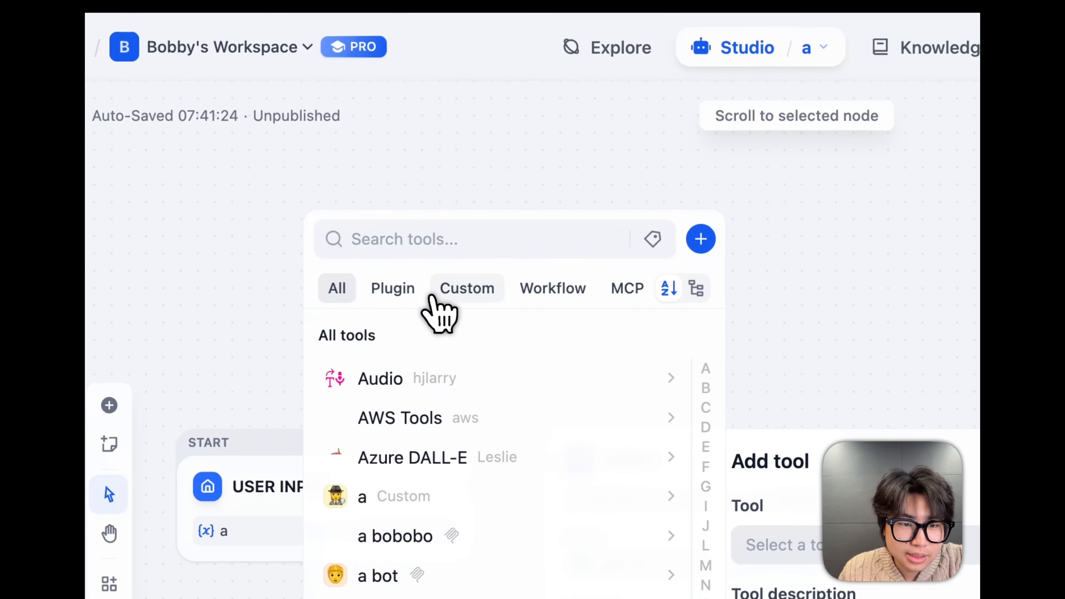
left_click(417, 294)
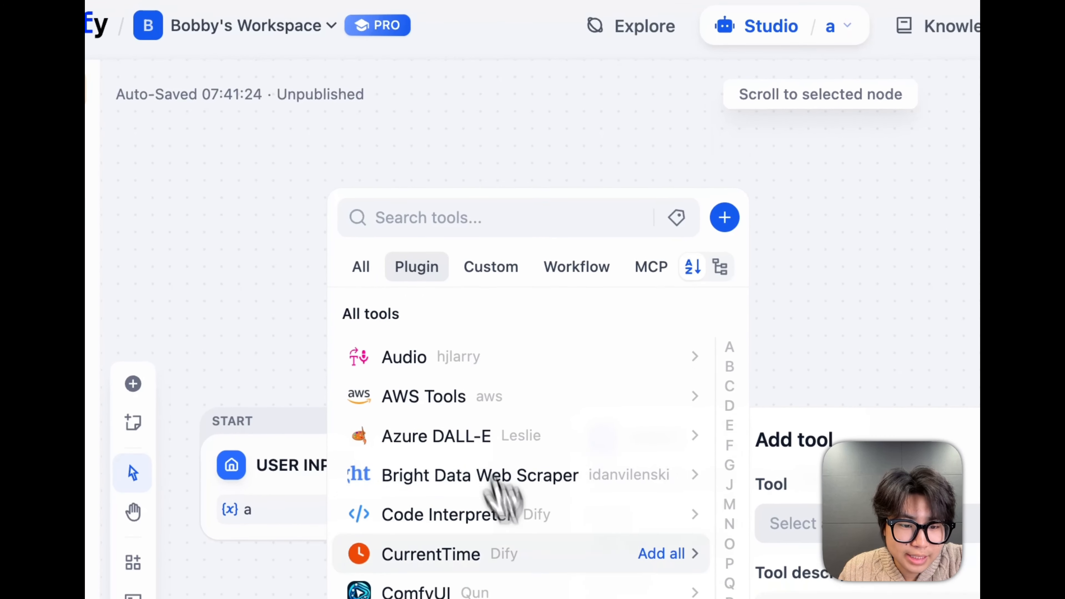
scroll(532, 545, "down", 10)
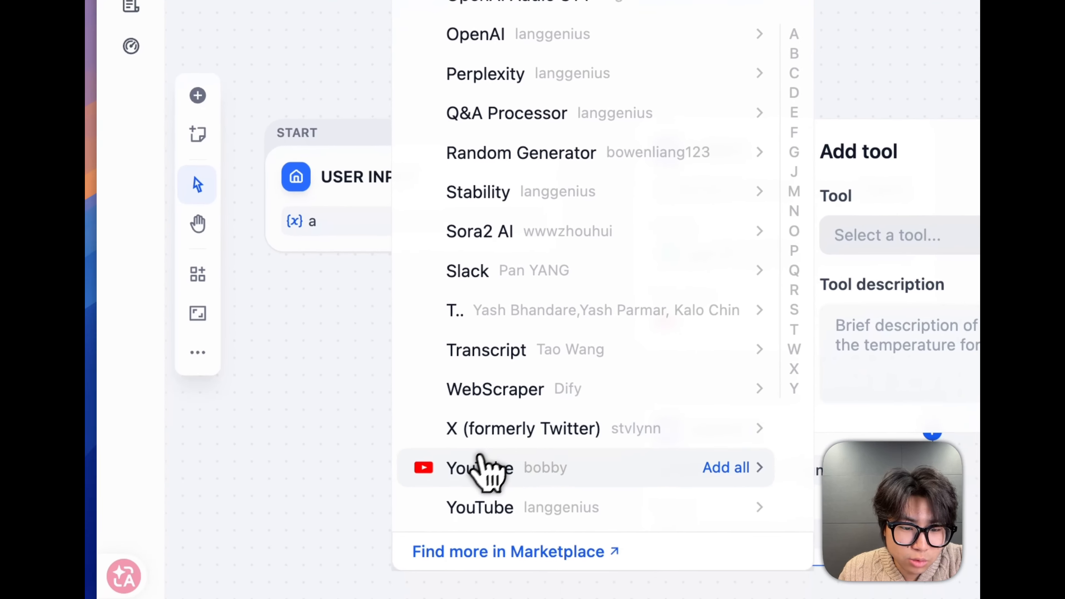
left_click(487, 465)
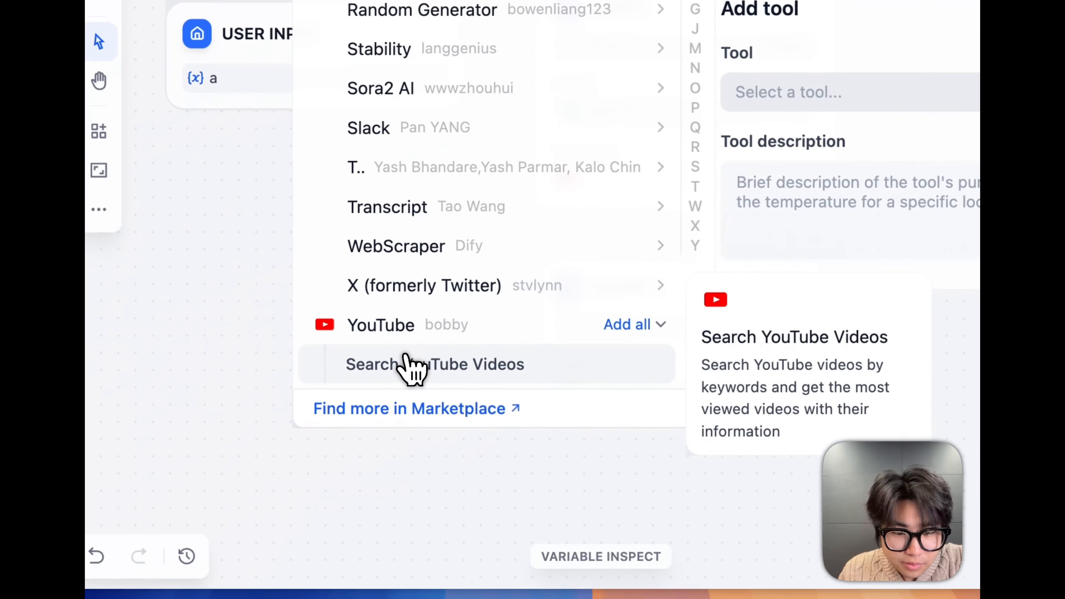
left_click(160, 447)
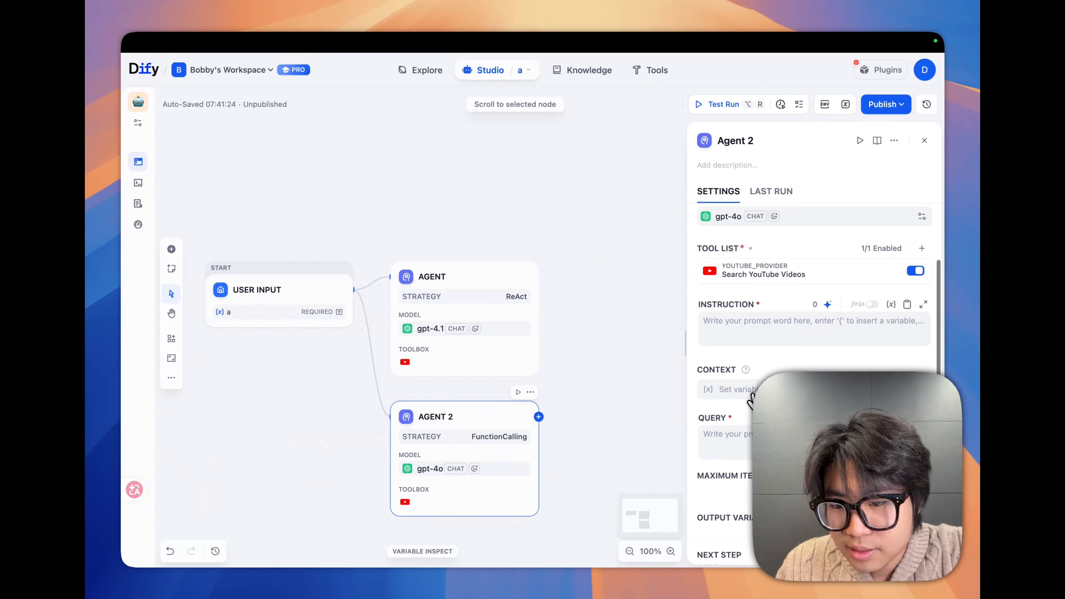
Mark Agent 2's Instruction and Query labels and read the Instructions and Context section of the Agent docs
scroll(751, 393, "down", 2)
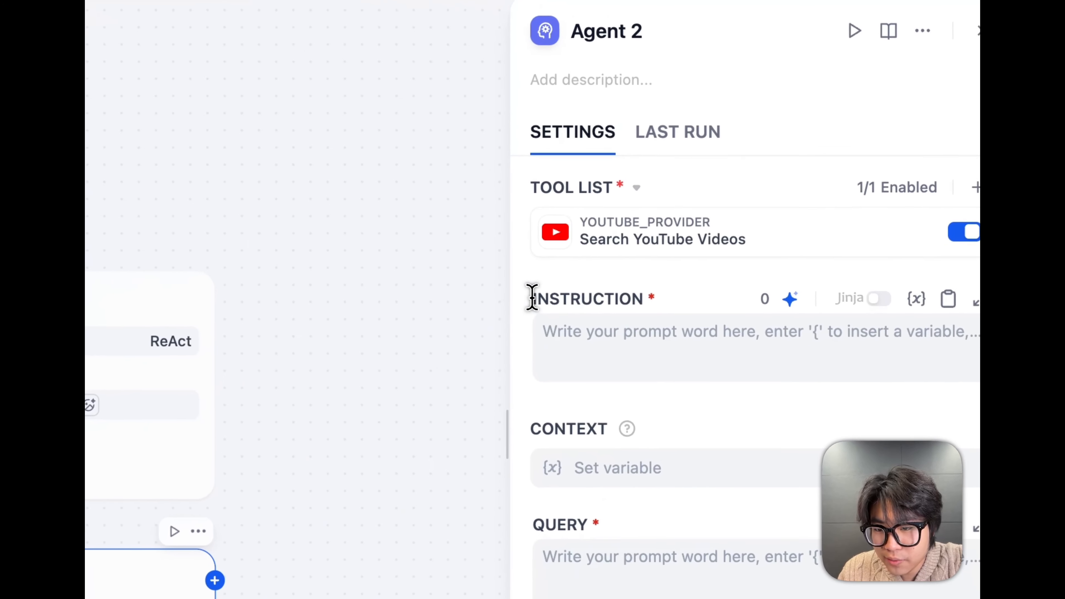
left_click_drag(698, 274, 763, 281)
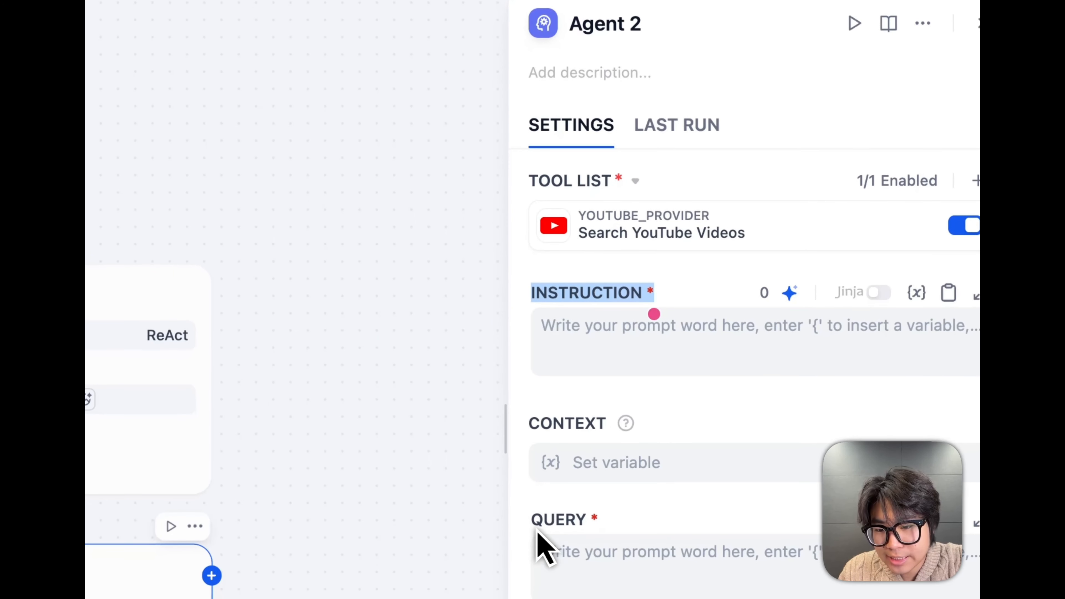
left_click_drag(535, 531, 601, 530)
left_click(213, 69)
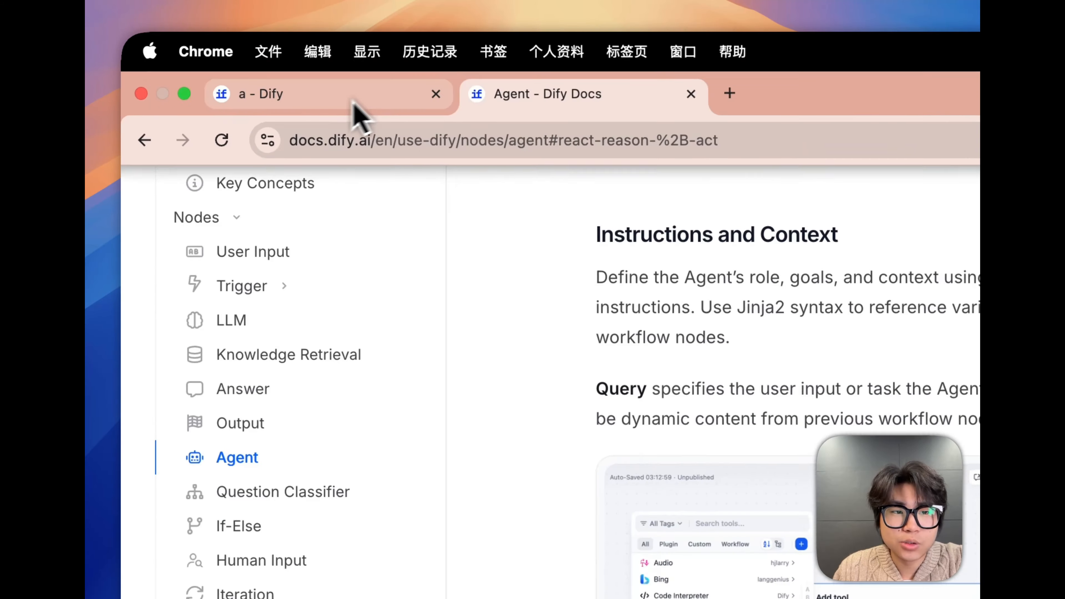
Return to the workflow and open the settings of the ReAct Agent node to examine its instruction
left_click(232, 66)
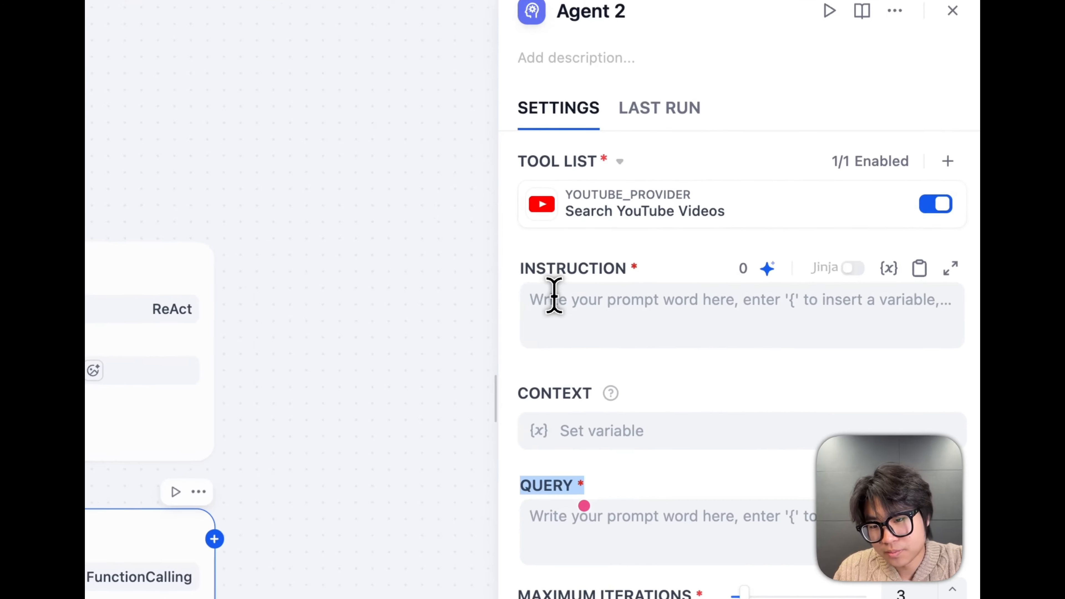
left_click(717, 288)
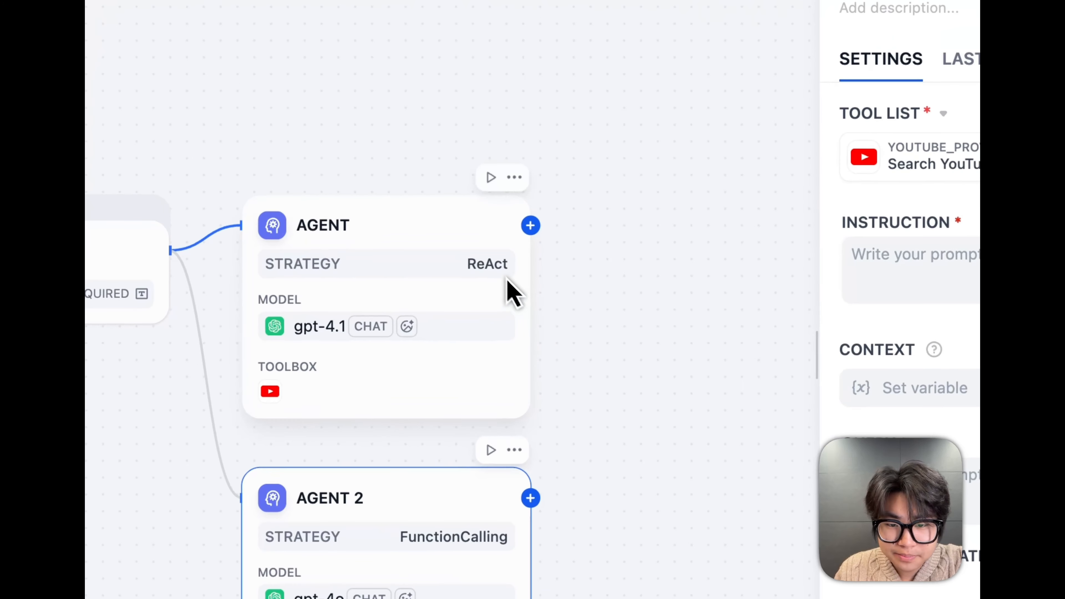
left_click(522, 308)
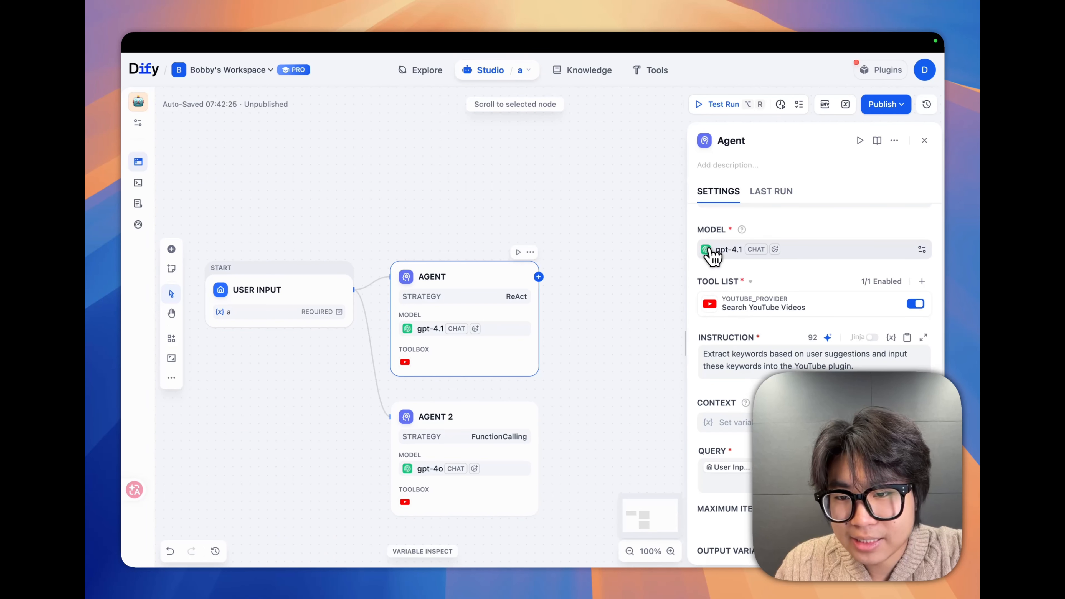
scroll(739, 311, "down", 2)
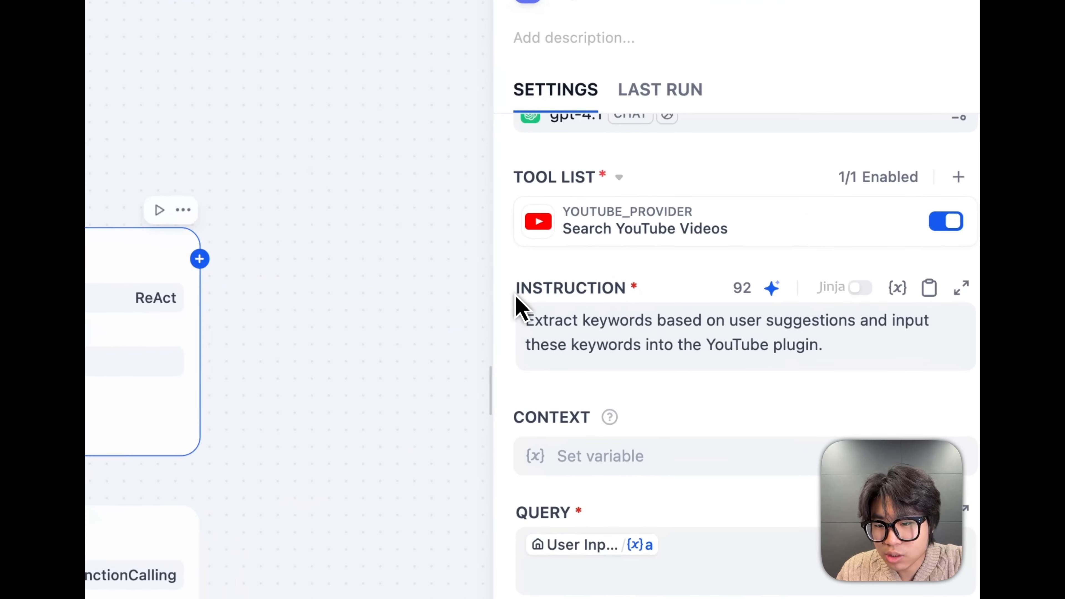
left_click_drag(699, 297, 737, 291)
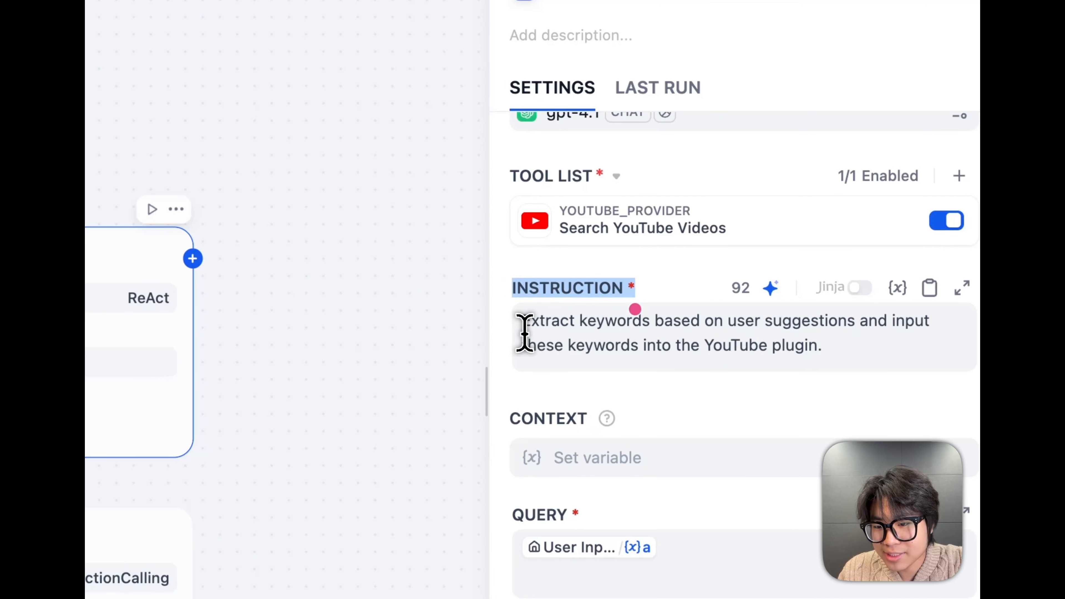
Mark the ReAct Agent's instruction text about extracting keywords and feeding them into the YouTube plugin
left_click_drag(531, 321, 837, 321)
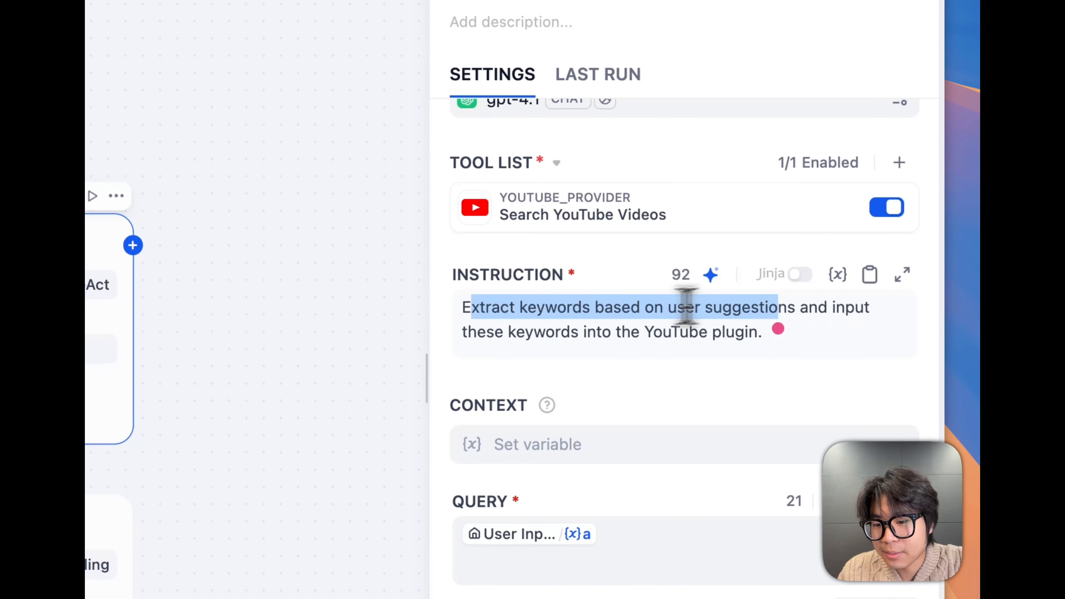
left_click_drag(494, 334, 647, 334)
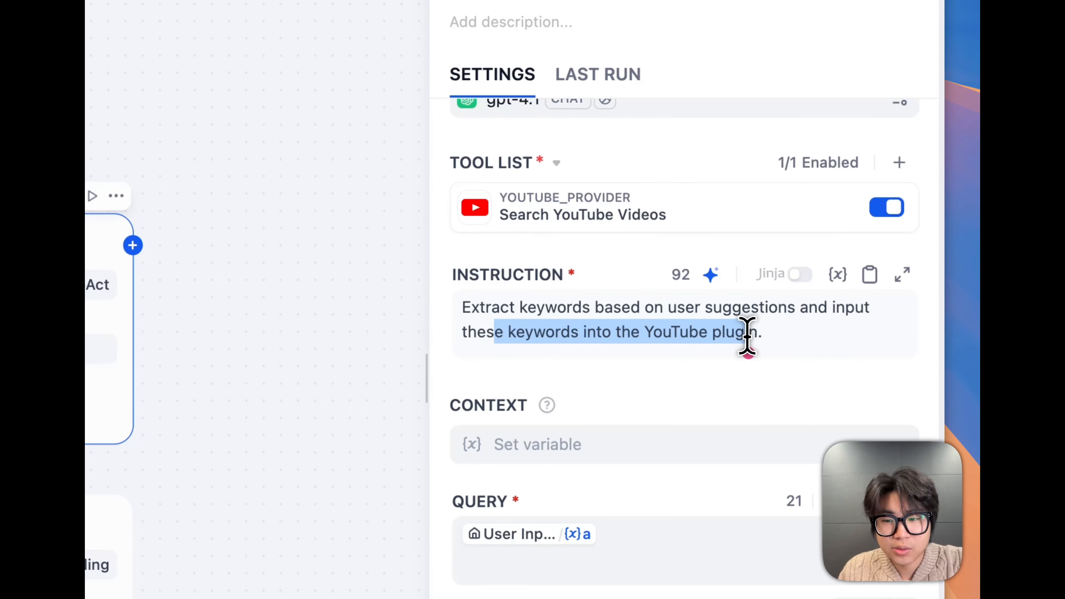
left_click(453, 280)
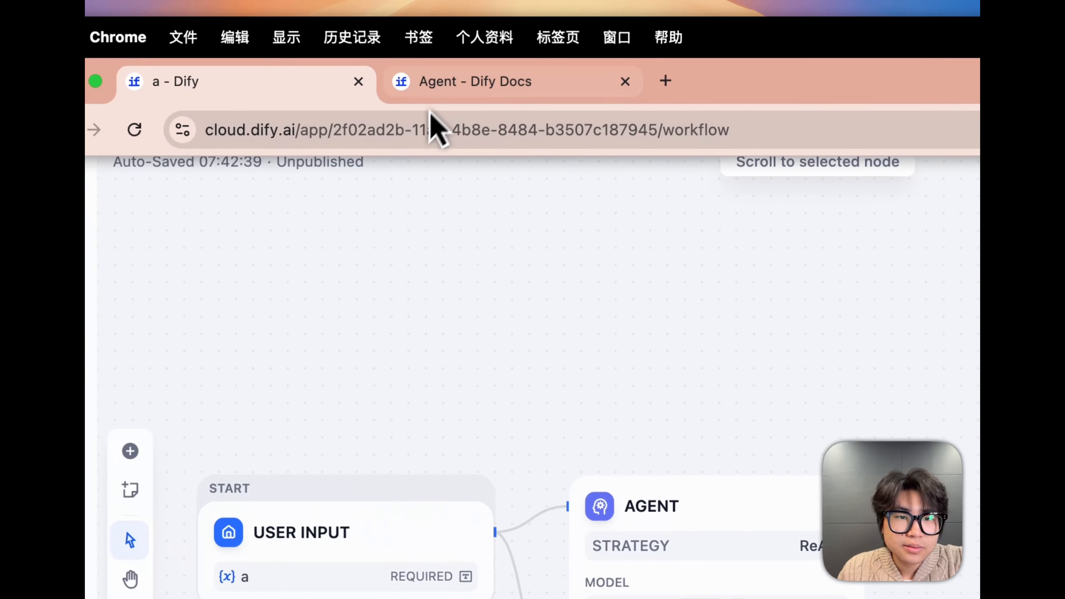
Switch to the Agent docs page and read the Query paragraph under Instructions and Context, marking its text
left_click(472, 89)
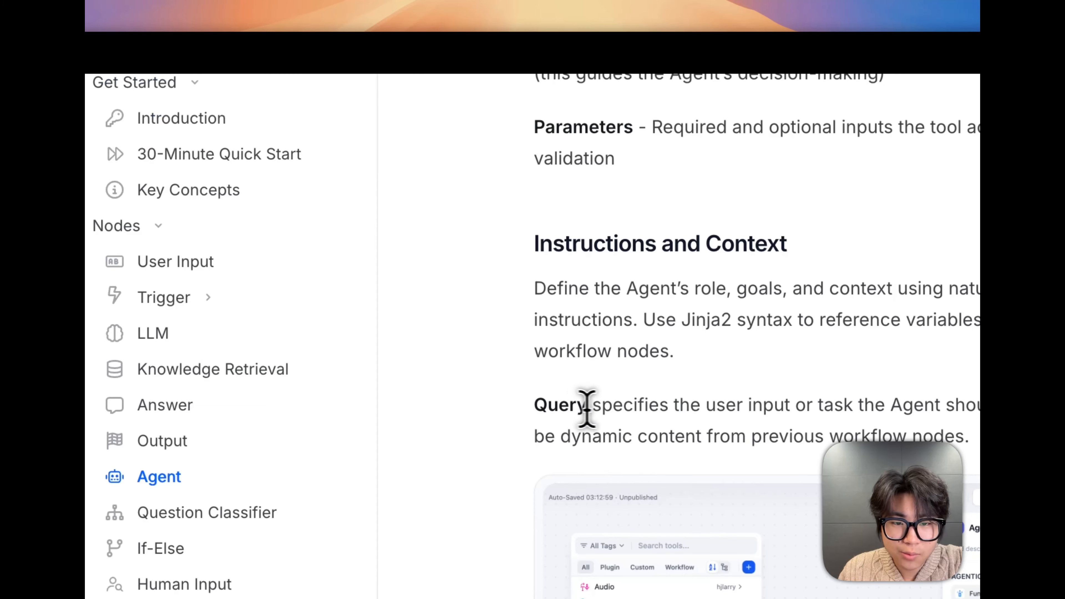
left_click_drag(597, 406, 824, 408)
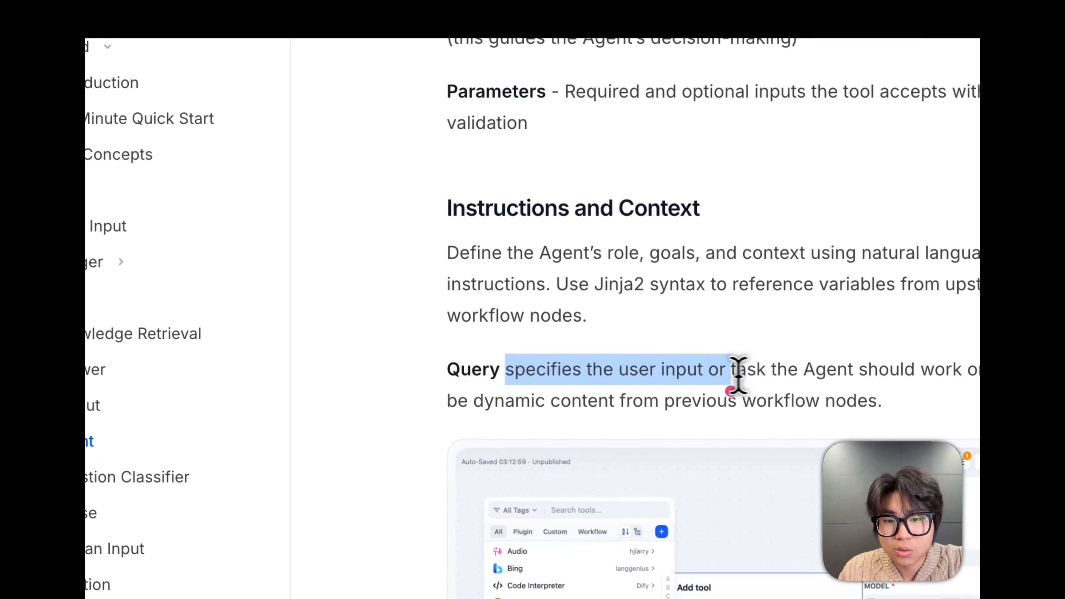
left_click_drag(747, 369, 998, 369)
left_click_drag(742, 325, 327, 362)
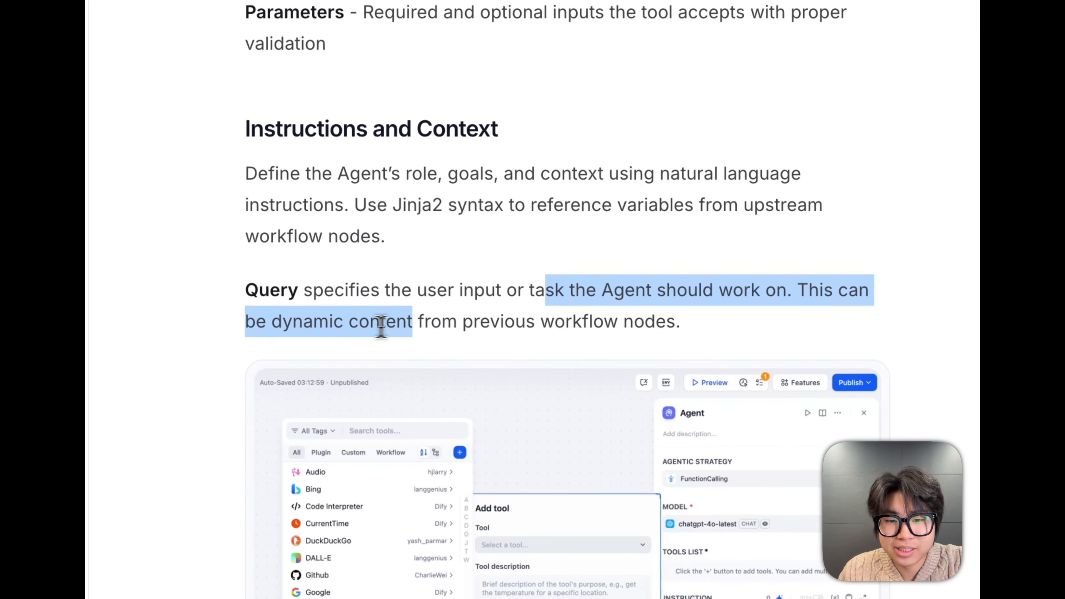
left_click_drag(381, 324, 677, 338)
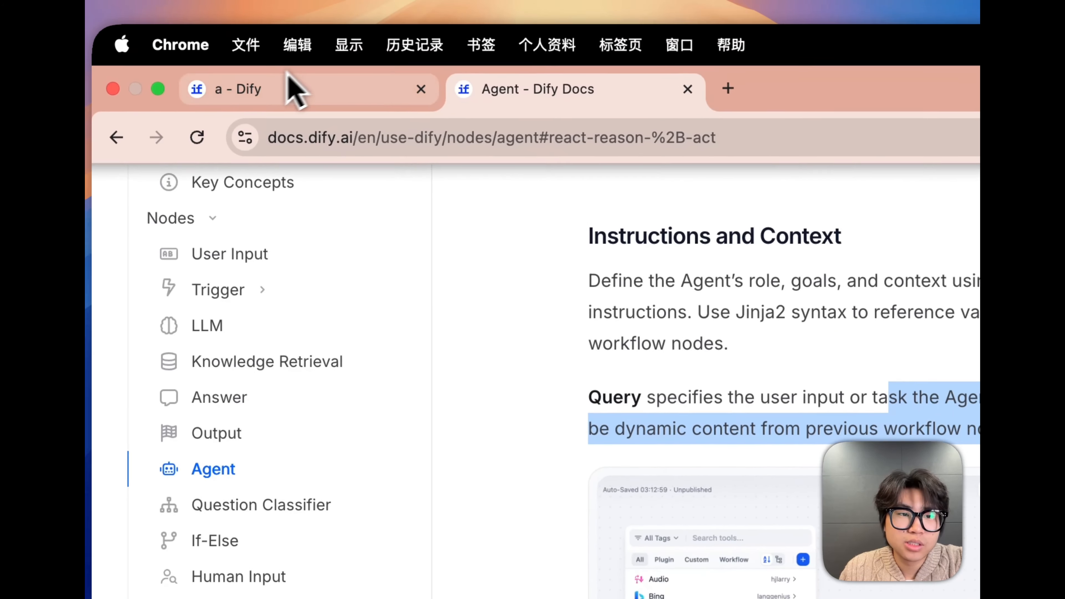
Return to the workflow and trace the ReAct Agent's Query variable back to the User Input node's input fields
left_click(296, 88)
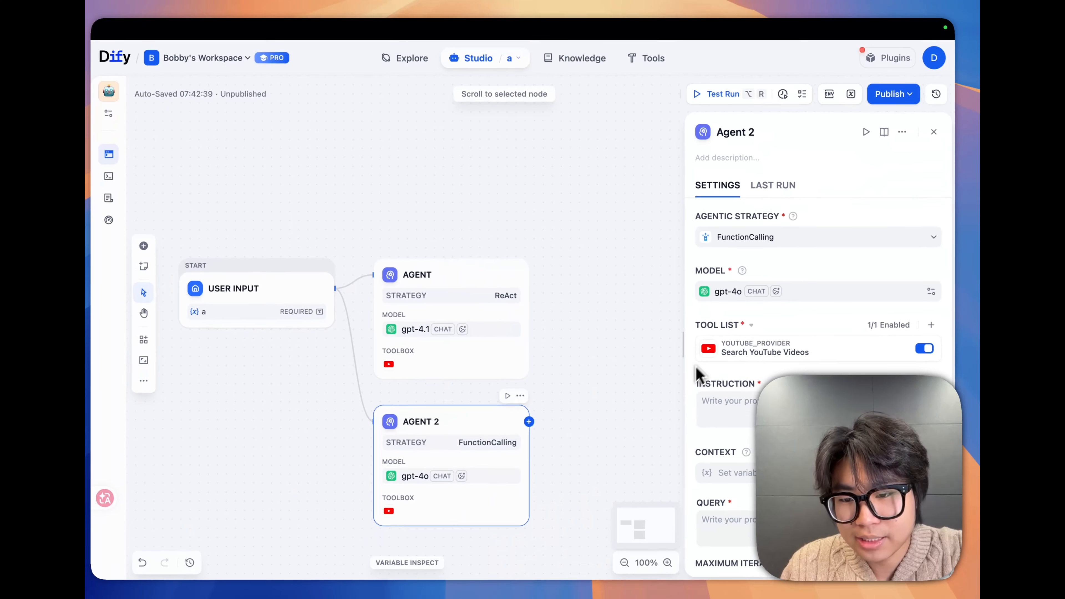
scroll(694, 377, "down", 2)
scroll(694, 380, "down", 3)
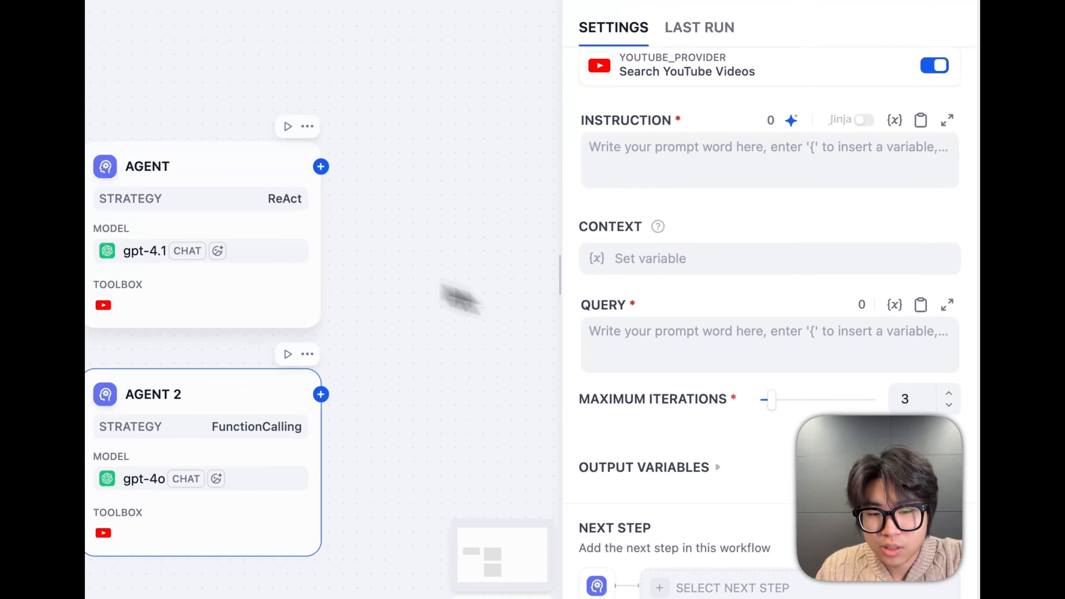
left_click(483, 311)
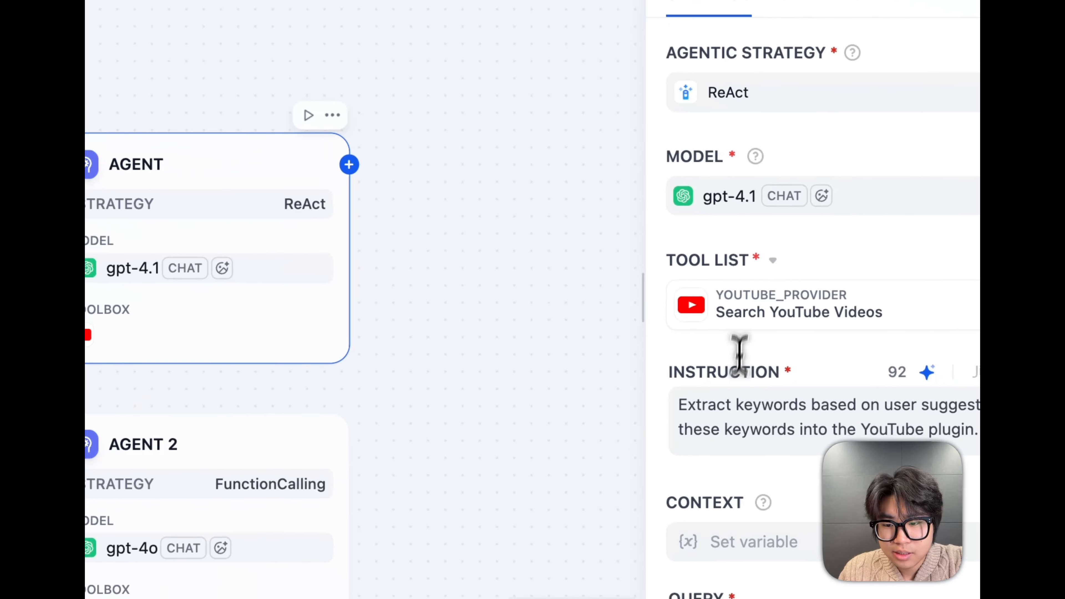
scroll(612, 478, "down", 5)
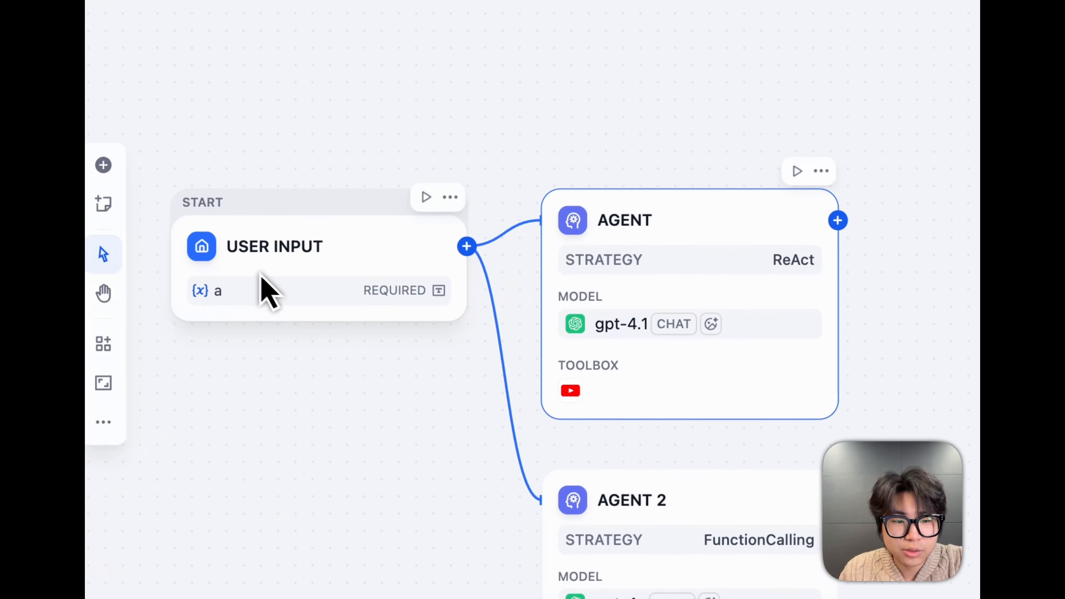
left_click(259, 274)
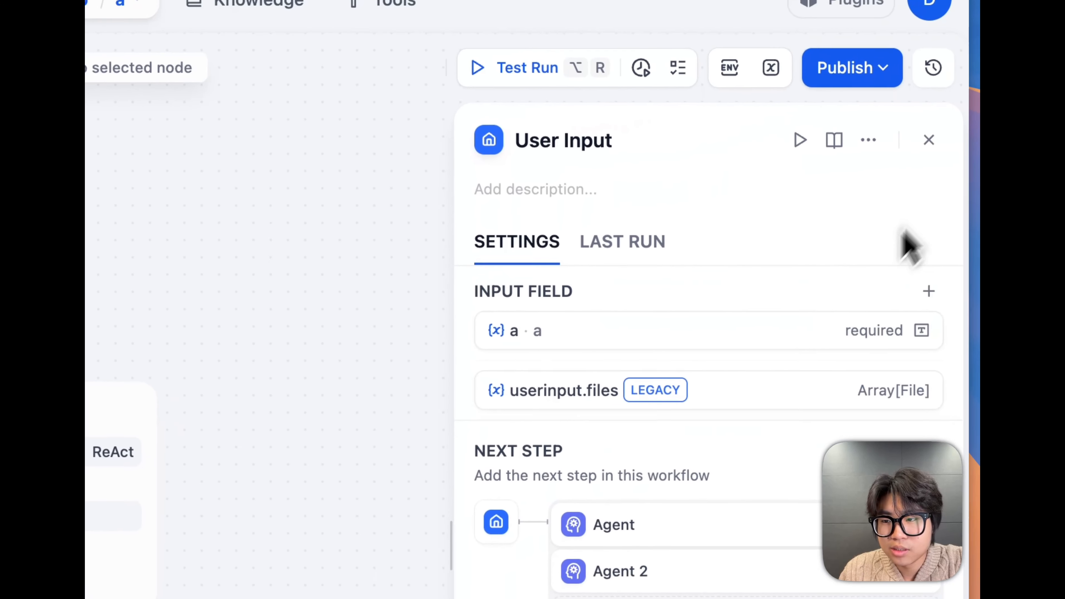
left_click(930, 140)
Reopen the ReAct Agent node's settings and mark its Maximum Iterations label
left_click(199, 383)
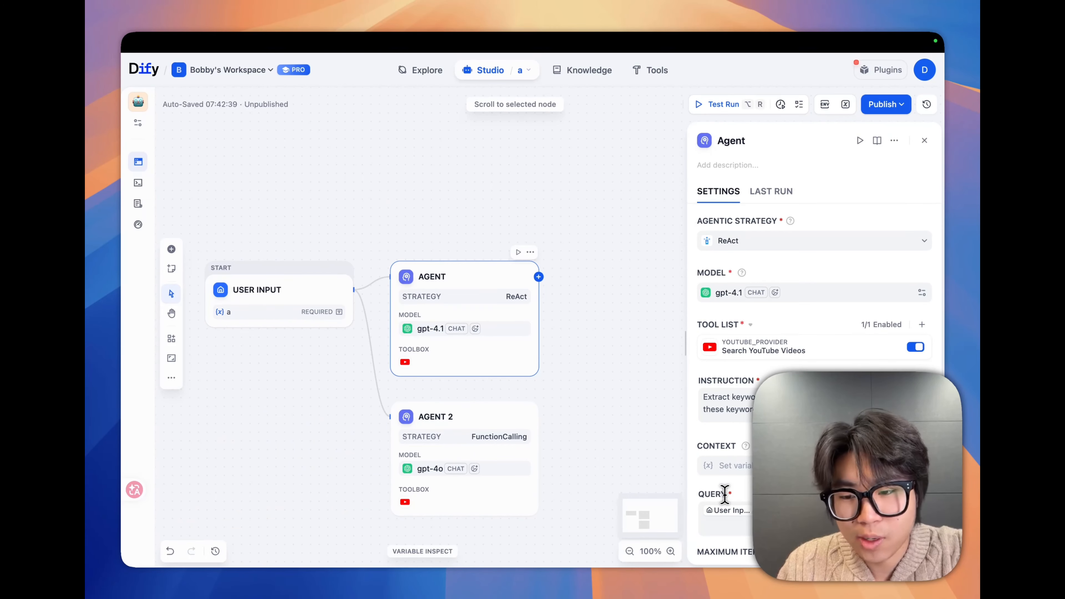
scroll(725, 495, "down", 3)
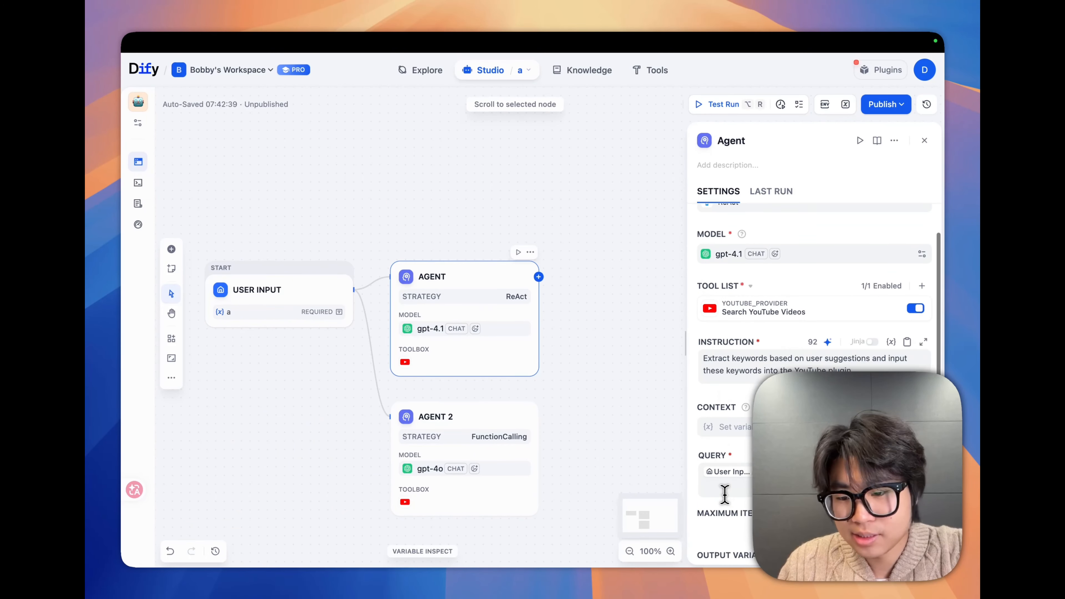
scroll(727, 503, "down", 1)
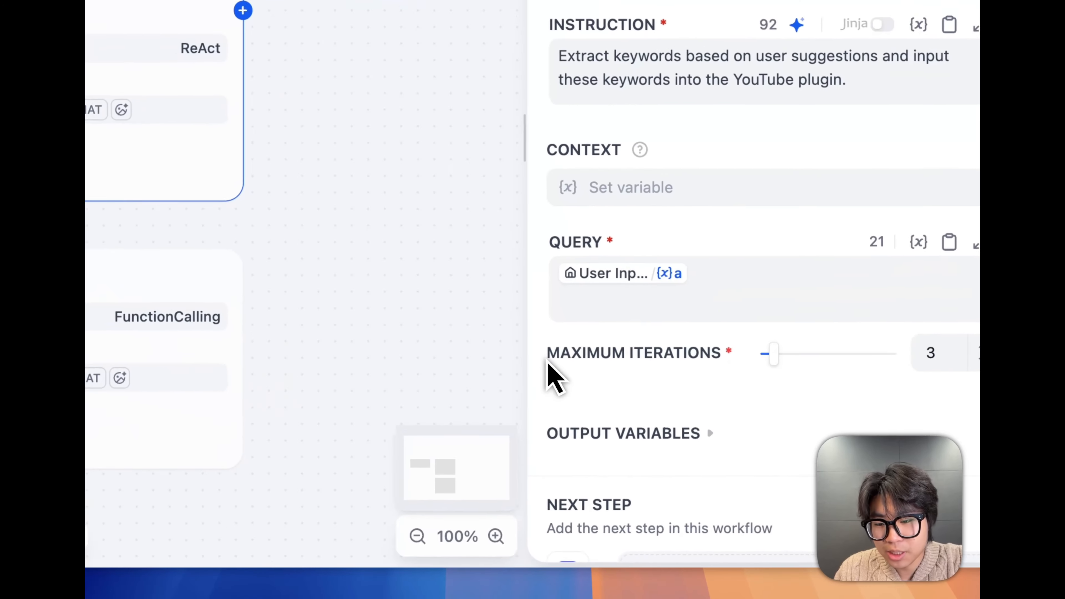
left_click_drag(697, 458, 751, 457)
left_click_drag(702, 343, 716, 345)
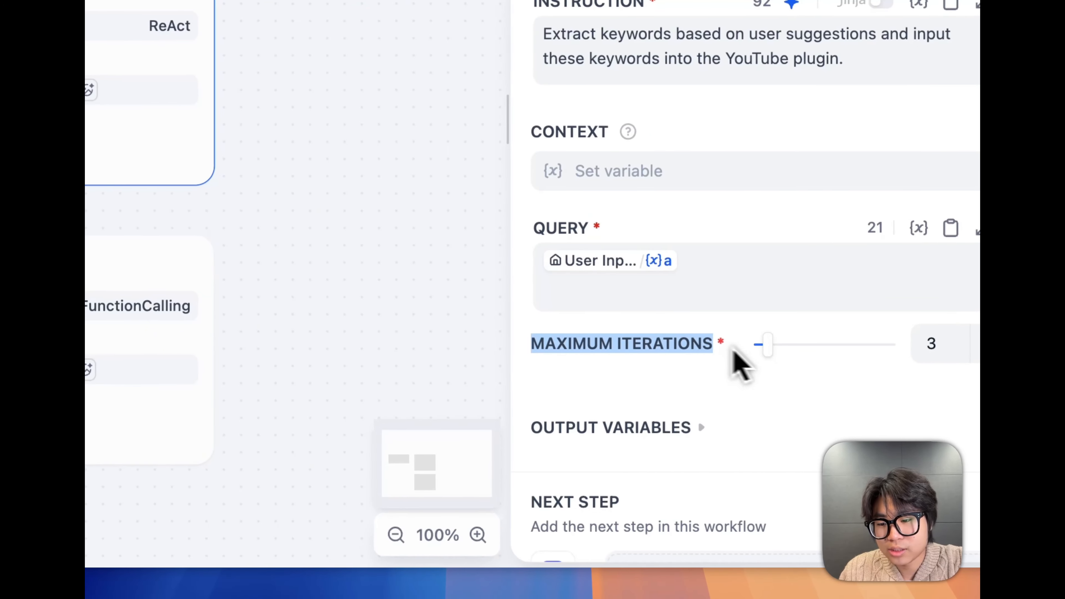
left_click(606, 365)
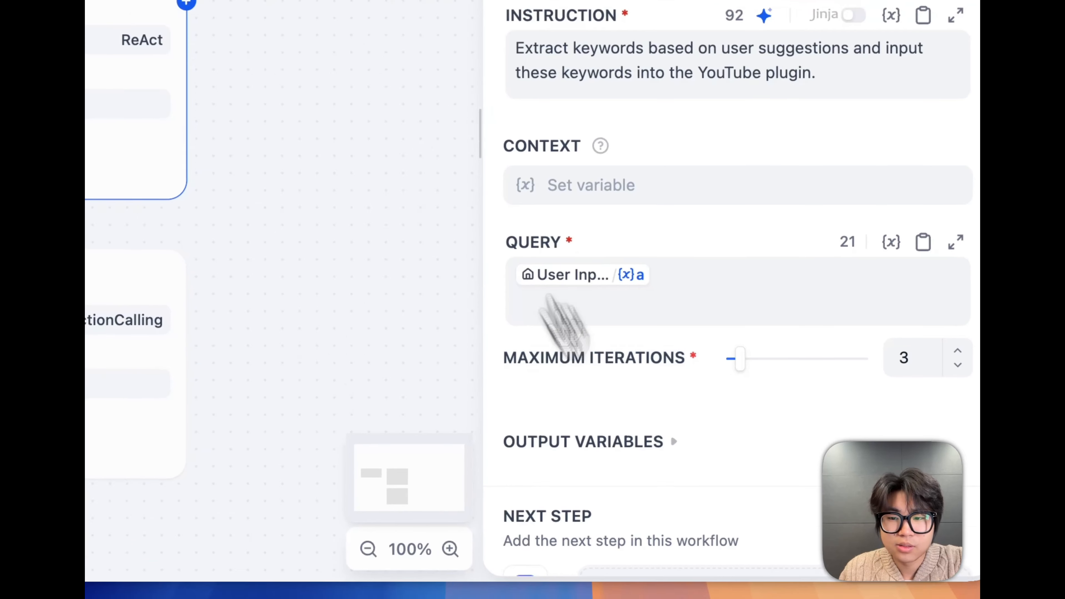
Read the Execution Controls section of the Agent docs, marking the Memory paragraph and its heading word
left_click(402, 87)
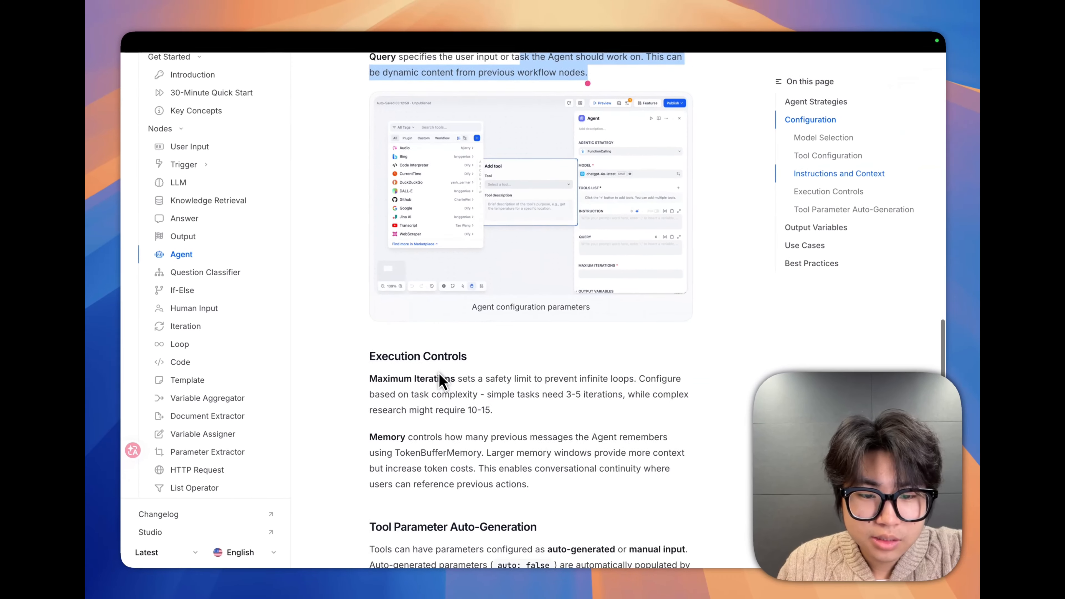
scroll(438, 371, "down", 3)
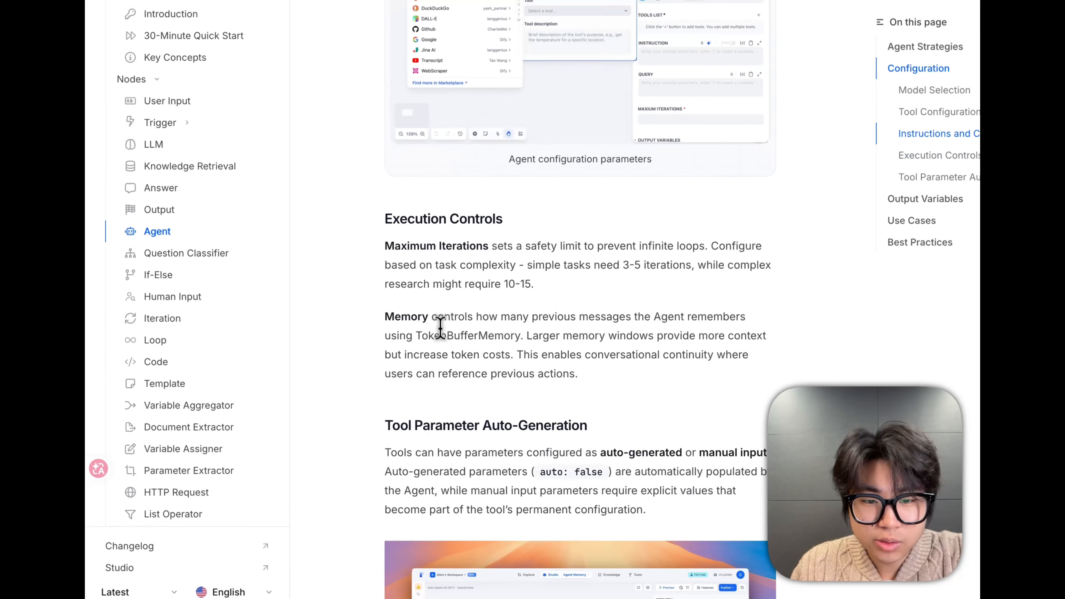
left_click_drag(406, 324, 647, 335)
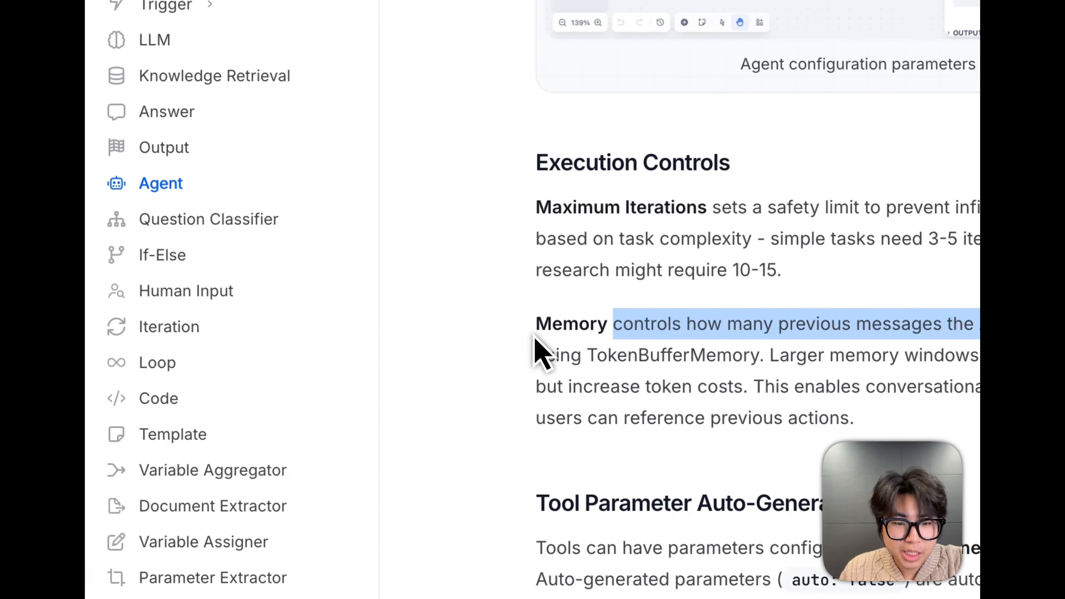
left_click(330, 396)
left_click_drag(537, 313, 603, 322)
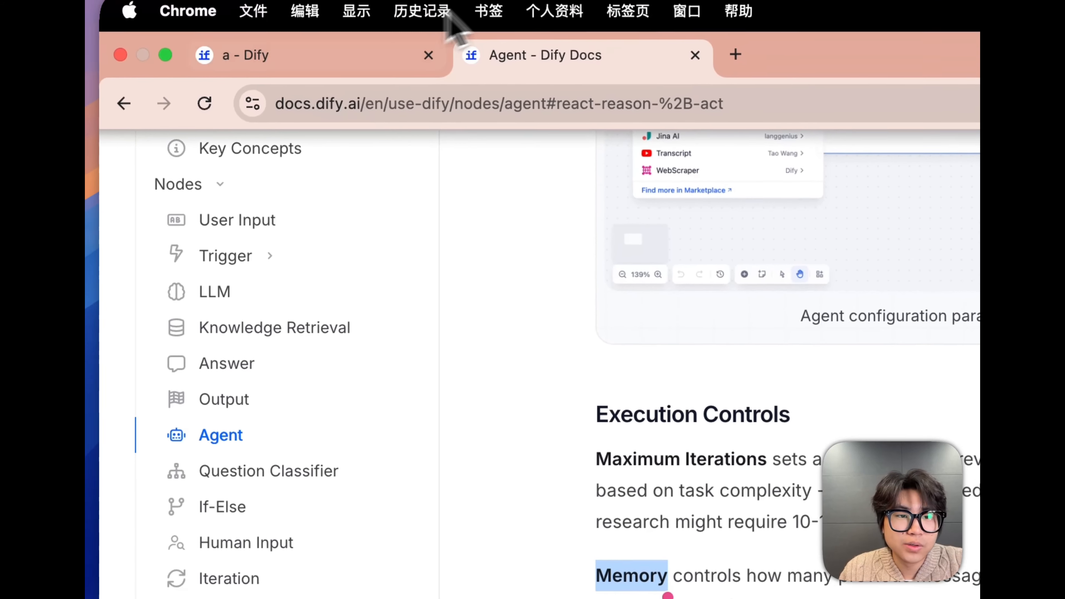
Return to the workflow and delete the Agent 2 node
left_click(373, 95)
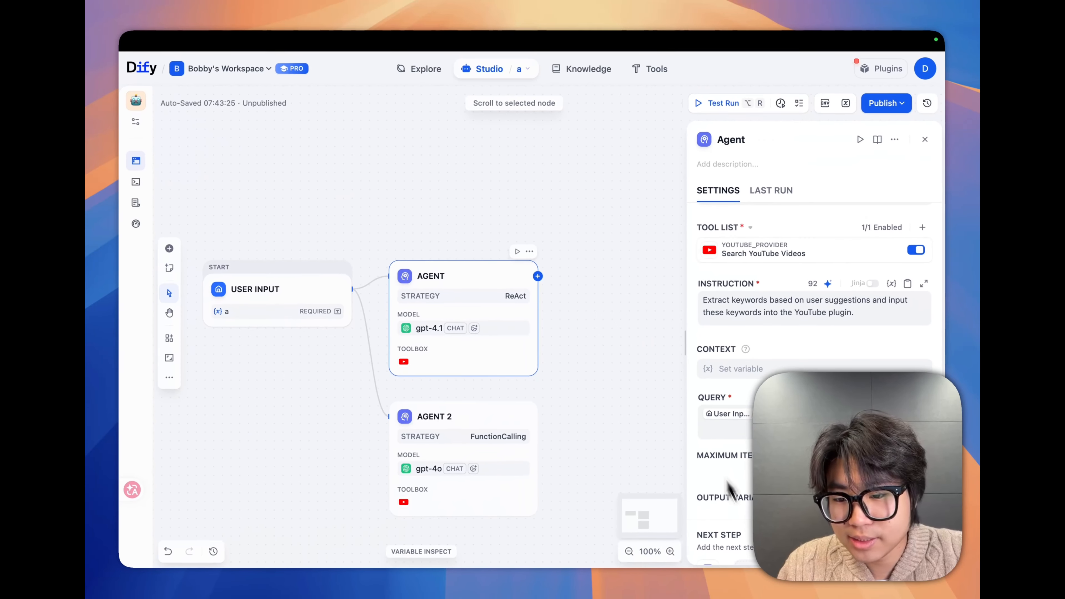
scroll(741, 511, "down", 1)
scroll(740, 511, "up", 1)
scroll(741, 510, "up", 2)
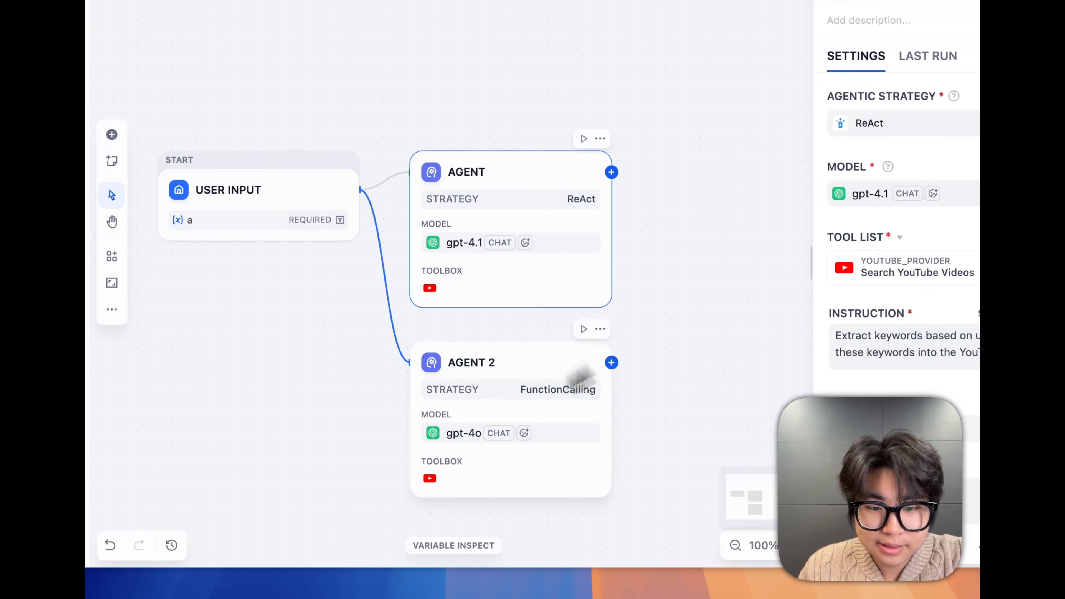
left_click(434, 463)
key("Delete")
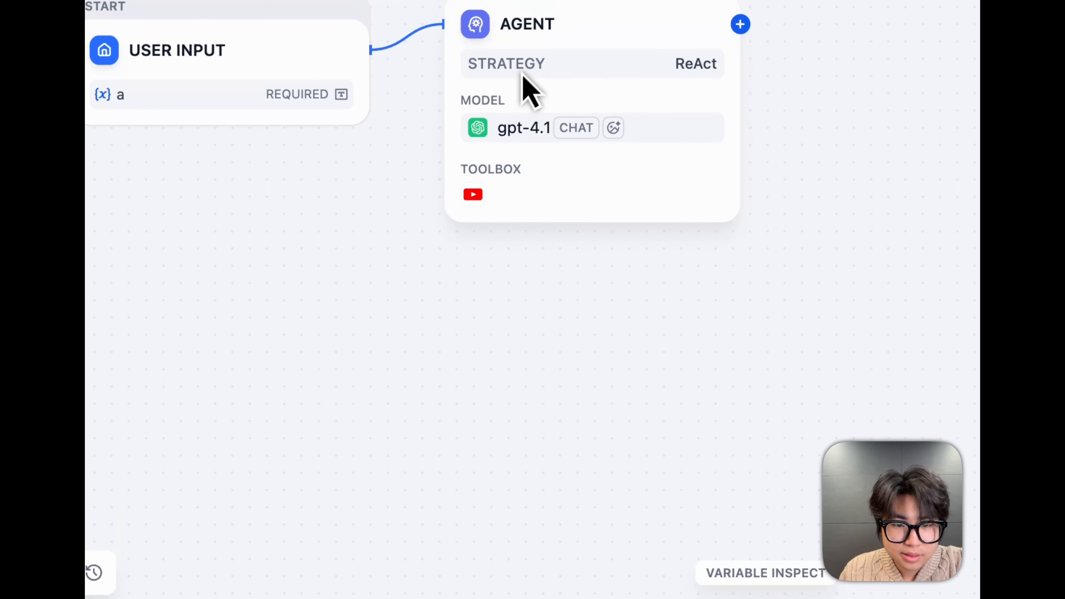
Open the ReAct Agent's Search YouTube Videos tool settings and mark the tool description
left_click(581, 40)
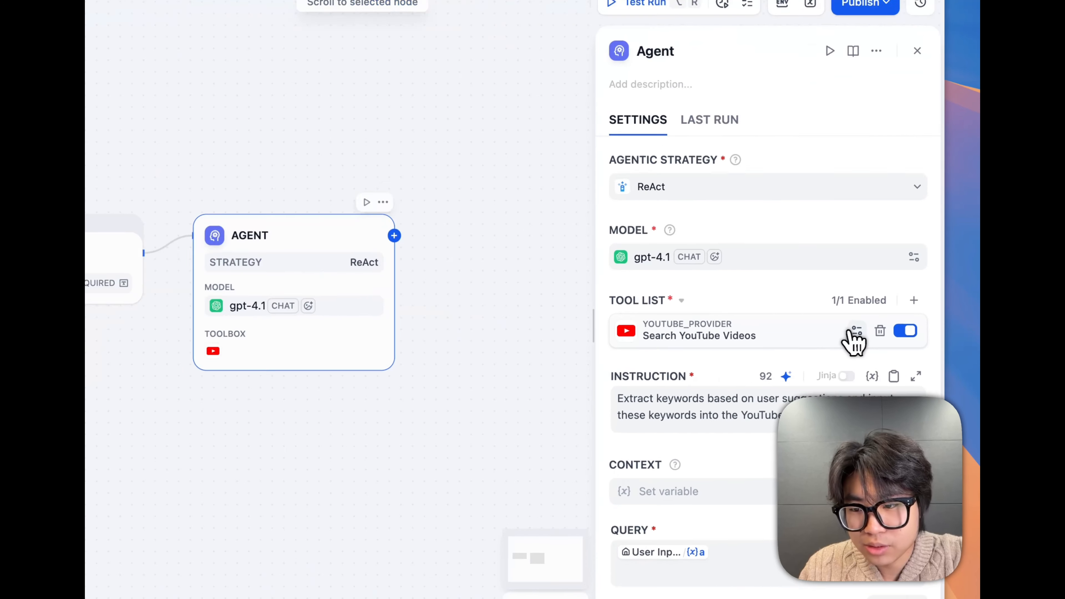
left_click(880, 347)
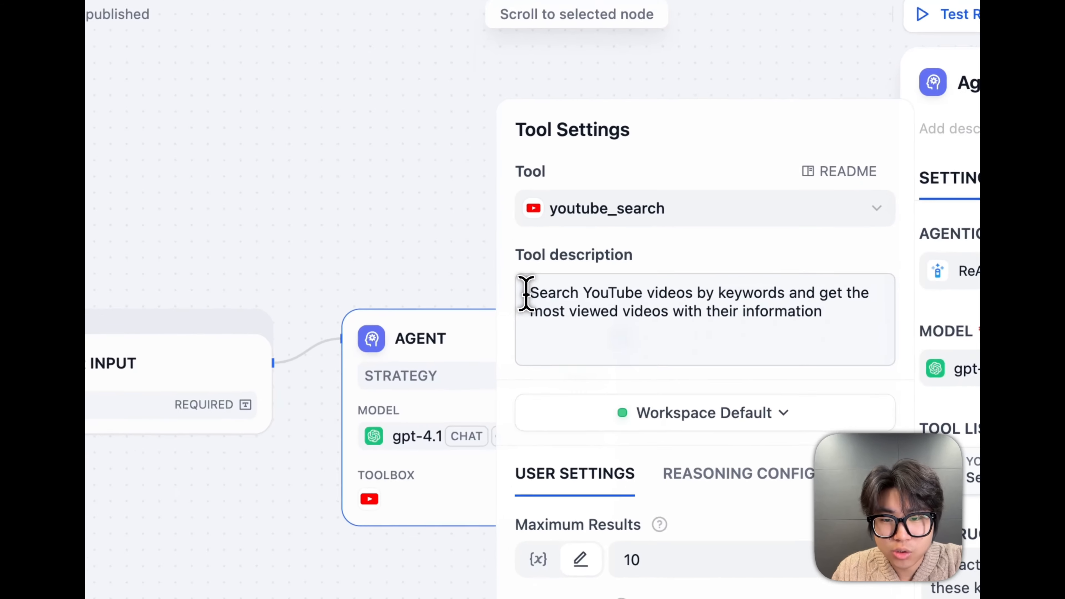
left_click_drag(489, 253, 574, 252)
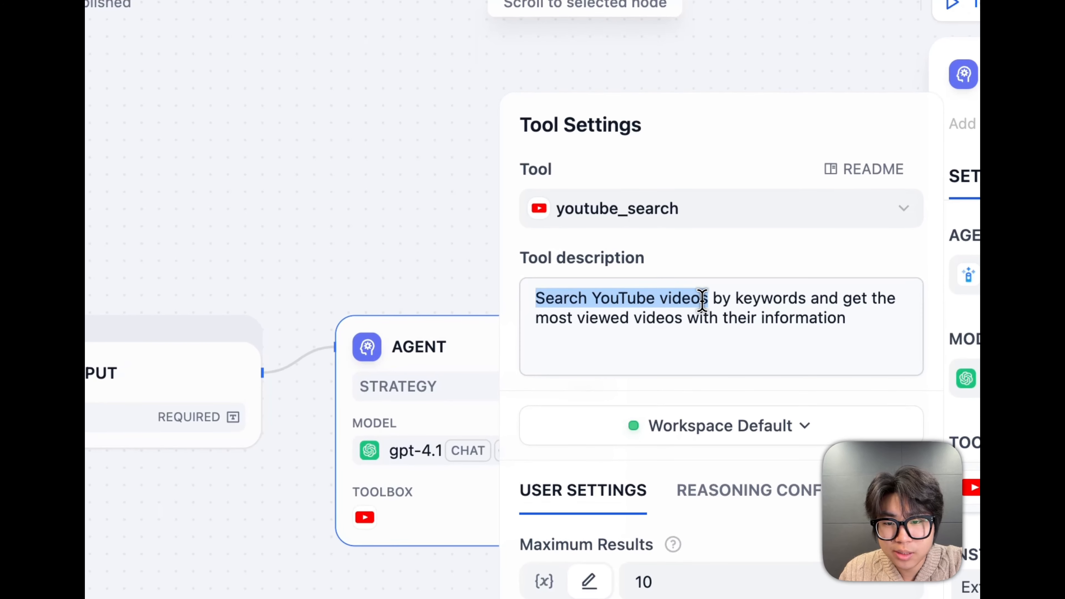
left_click_drag(717, 305, 588, 331)
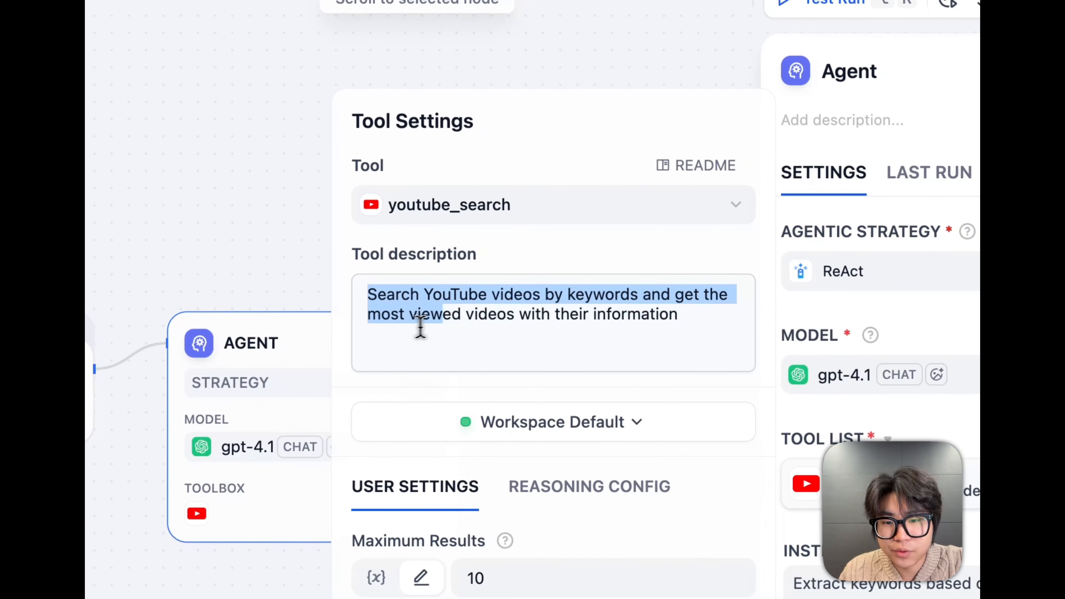
left_click_drag(420, 328, 598, 320)
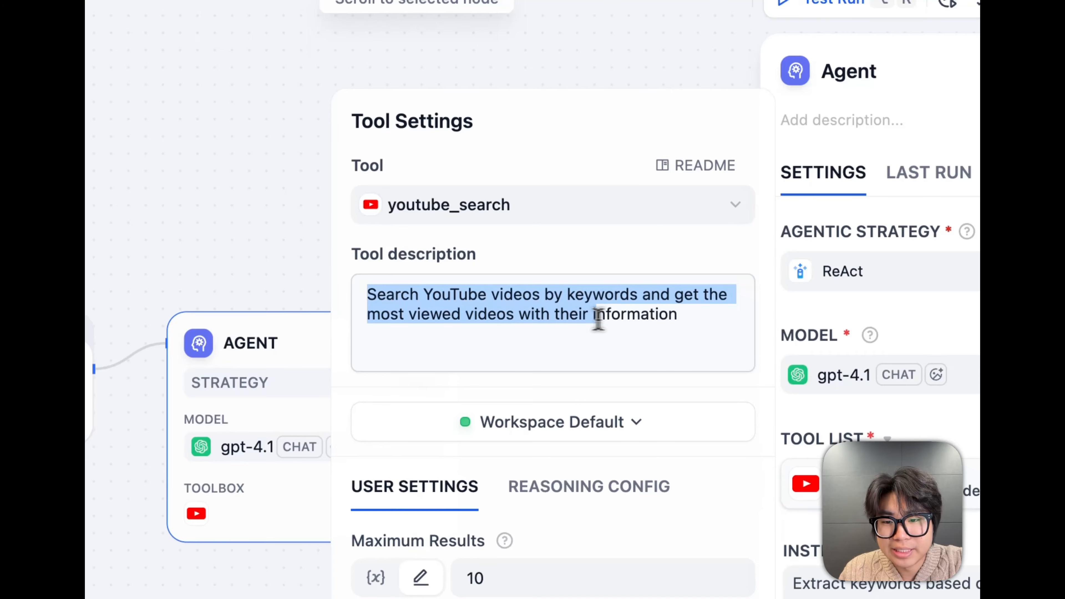
left_click(643, 356)
Examine the YouTube search tool's Reasoning Config, marking the Search Keyword parameter and its type
scroll(571, 428, "down", 2)
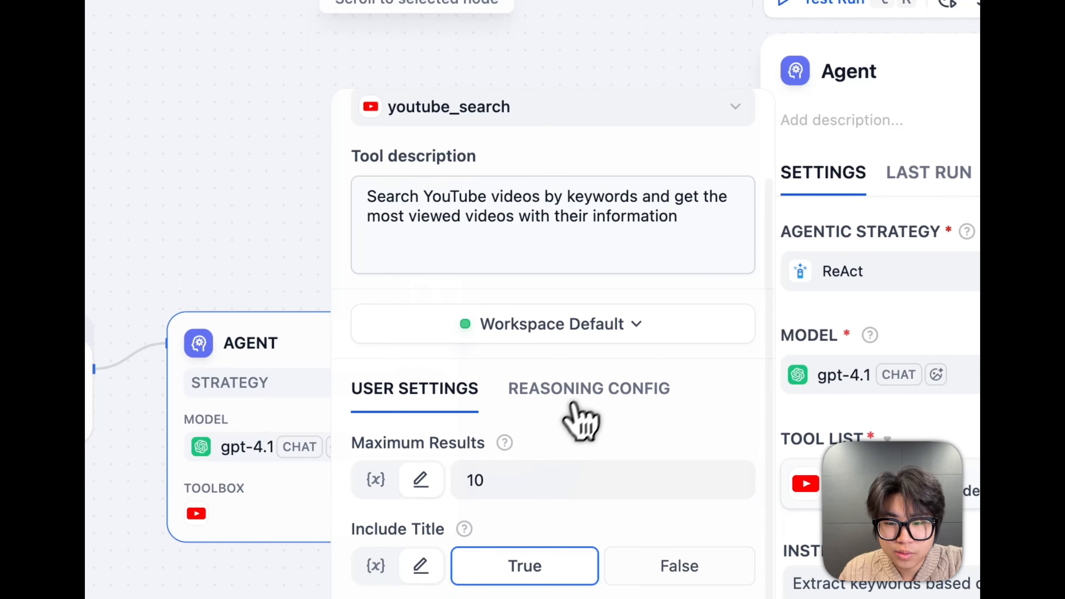
left_click(578, 420)
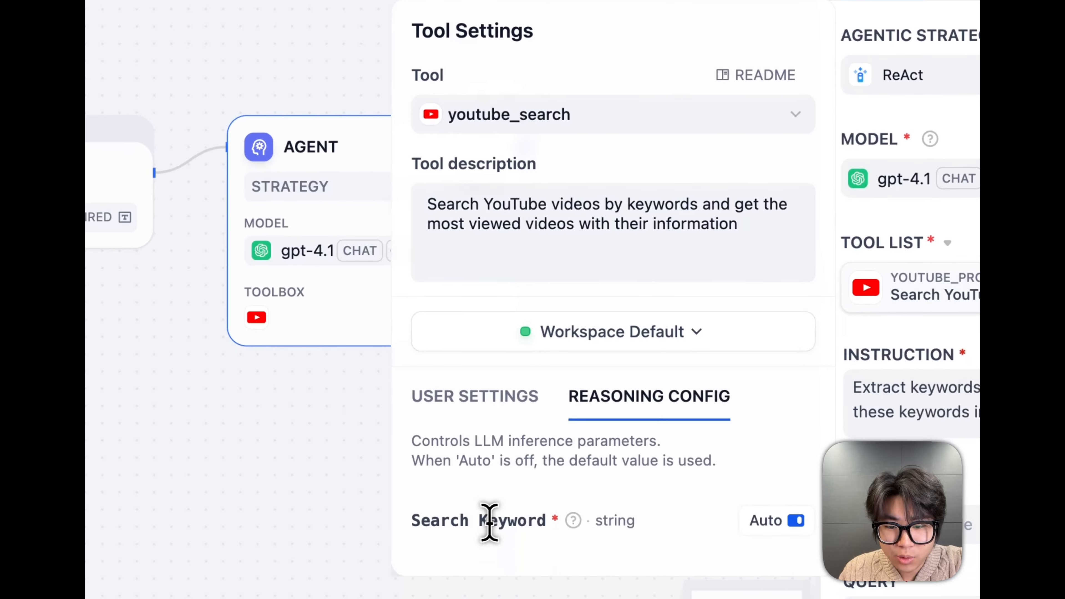
double_click(488, 589)
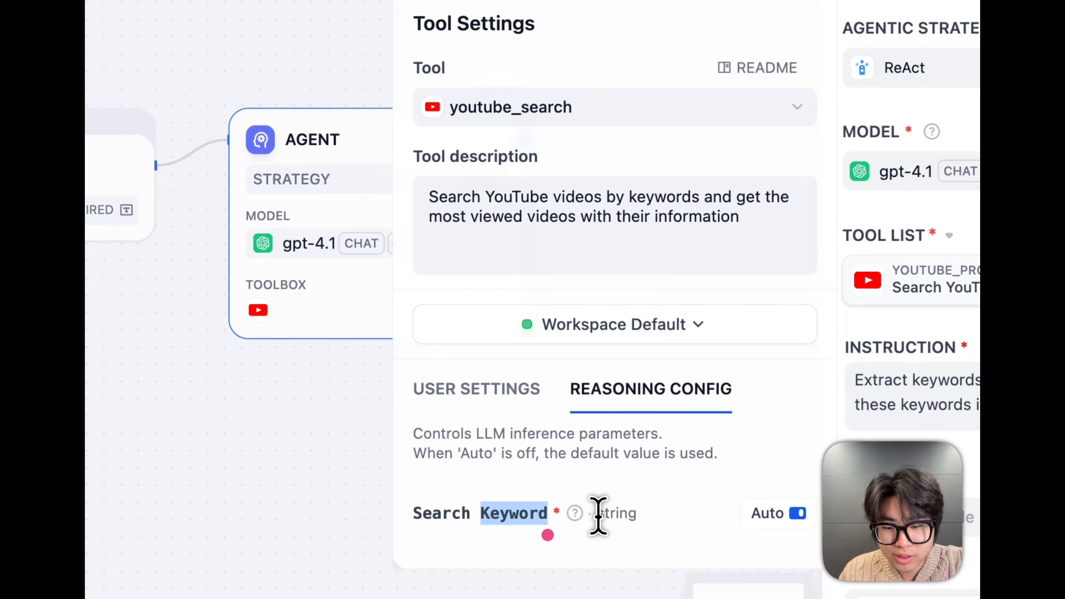
double_click(615, 514)
Go back to the YouTube search tool's User Settings, review the options and mark the Maximum Results label
left_click(478, 375)
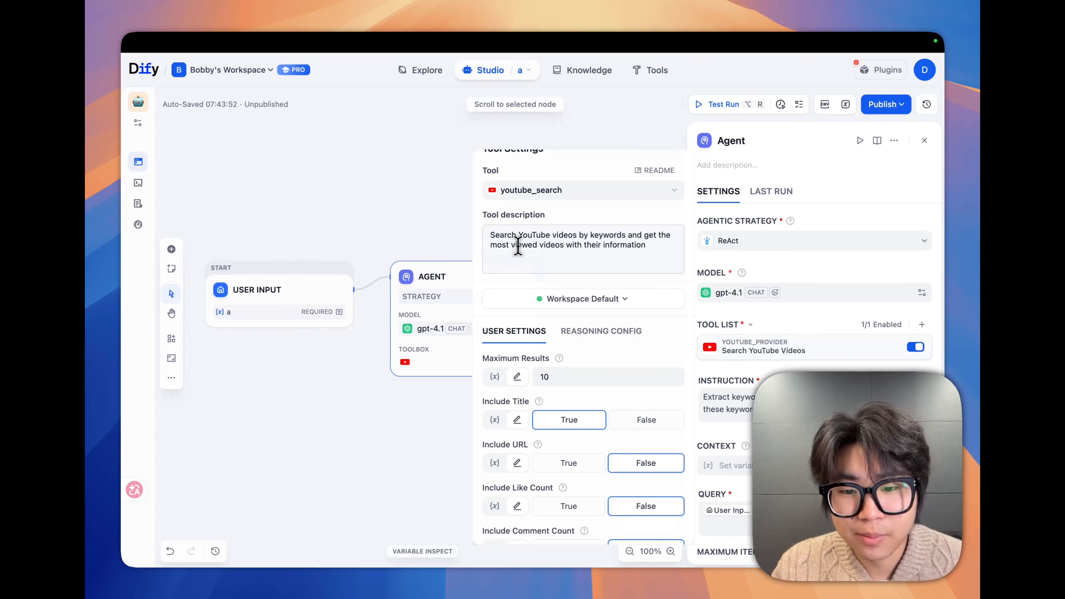
scroll(522, 244, "down", 2)
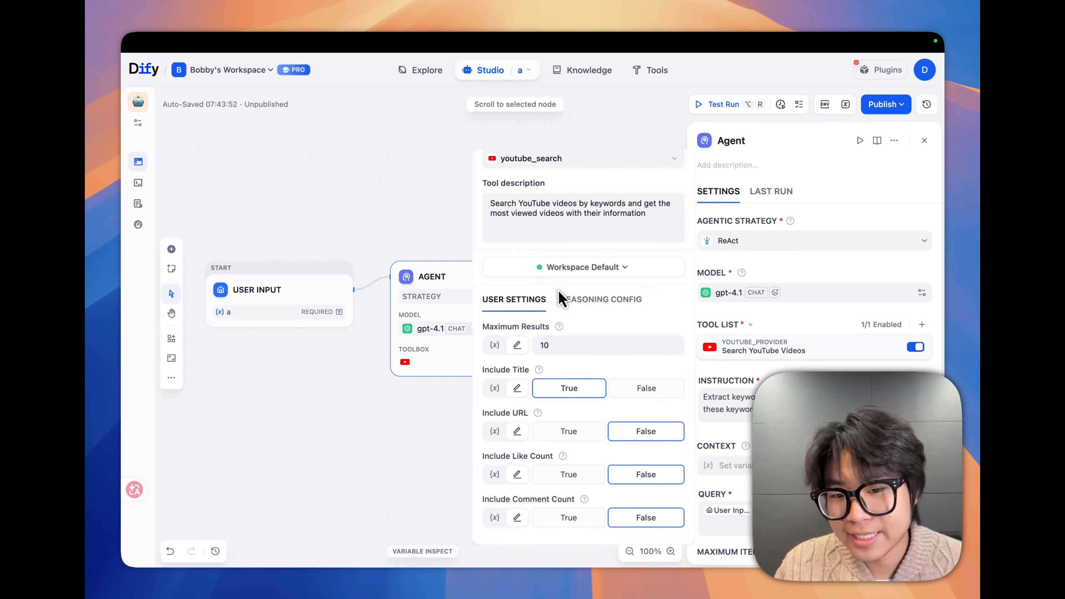
mouse_move(558, 327)
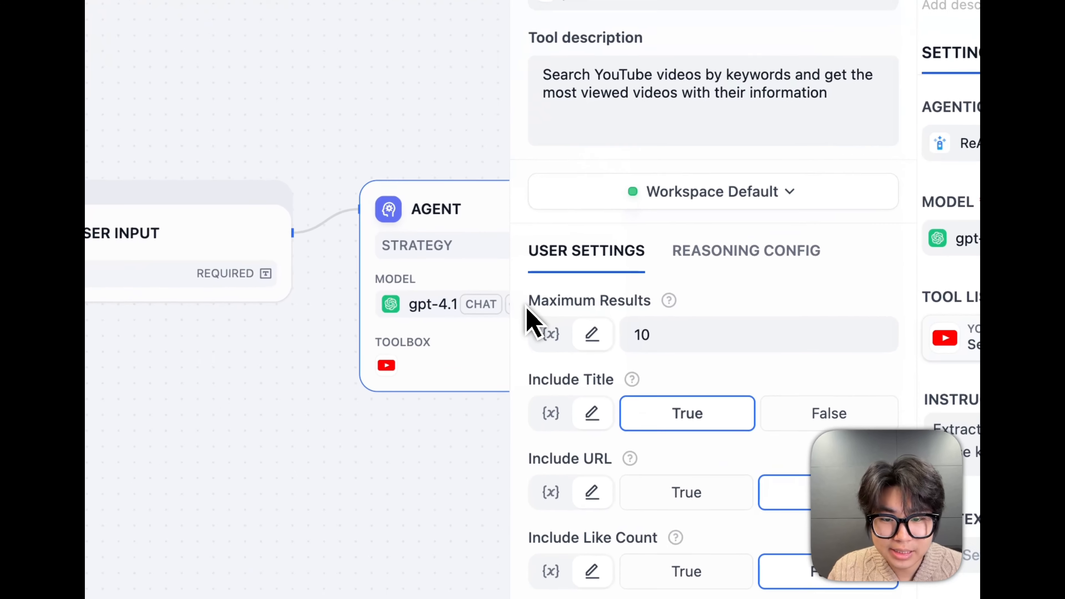
left_click_drag(482, 326, 554, 329)
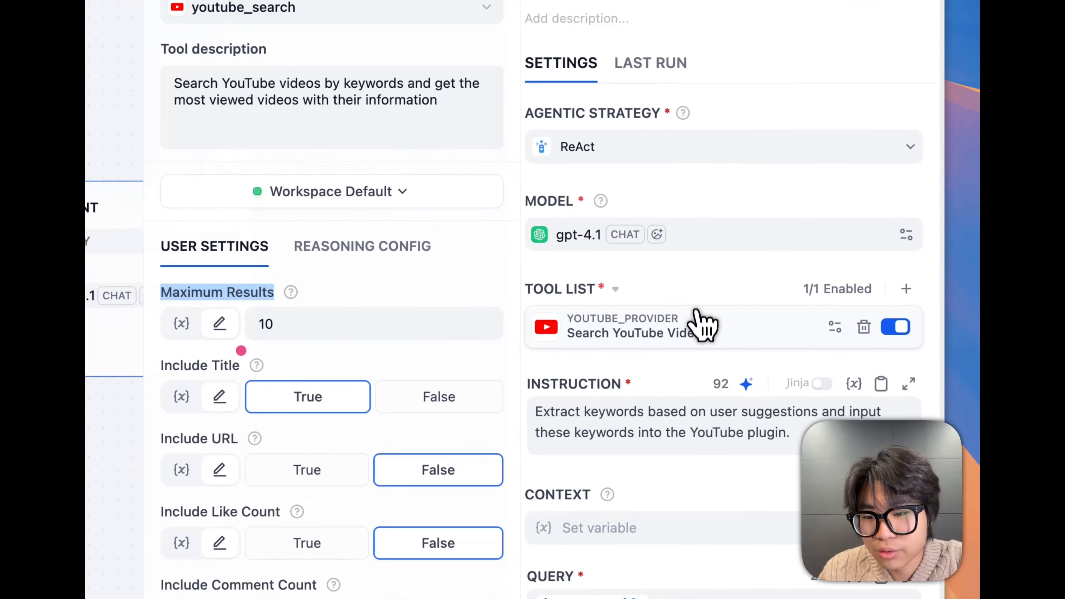
Leave the YouTube search tool's settings and change the Agent node's agentic strategy to FunctionCalling
left_click(803, 313)
scroll(795, 380, "down", 2)
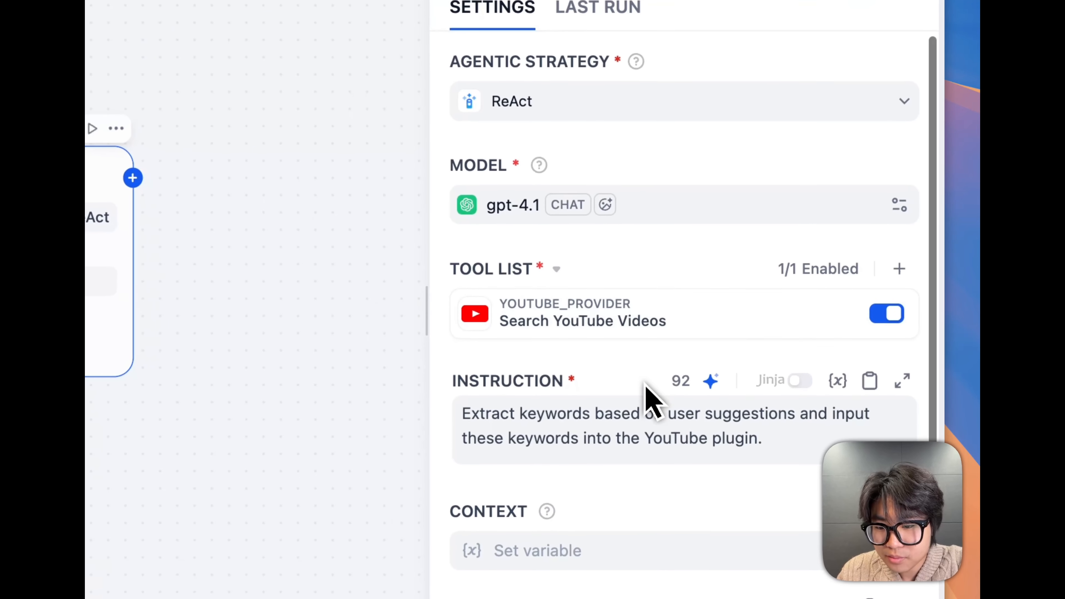
scroll(645, 399, "up", 3)
scroll(691, 210, "up", 3)
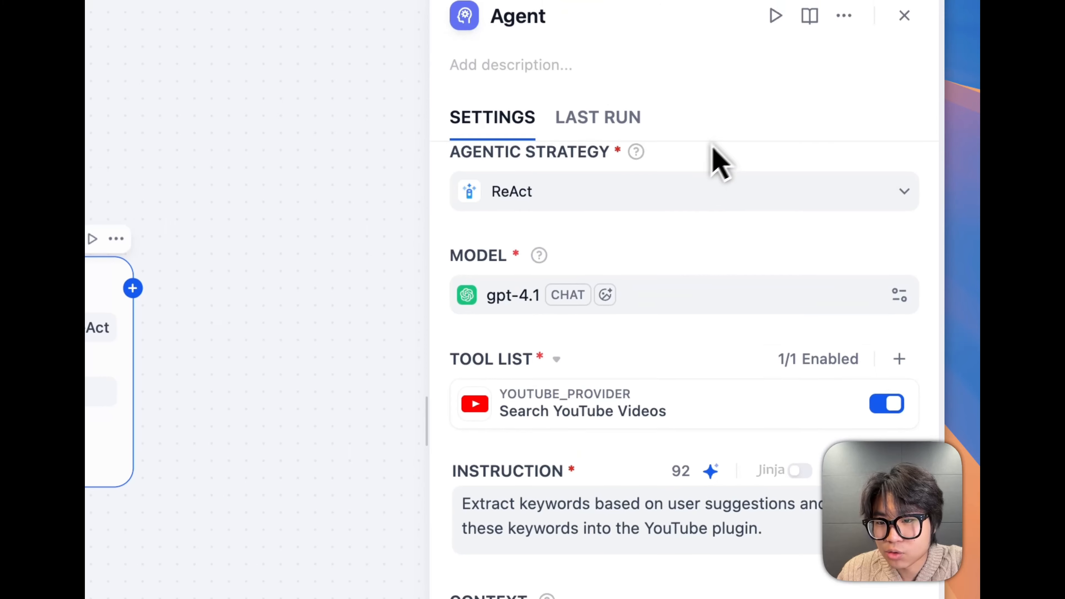
left_click(597, 207)
left_click(517, 317)
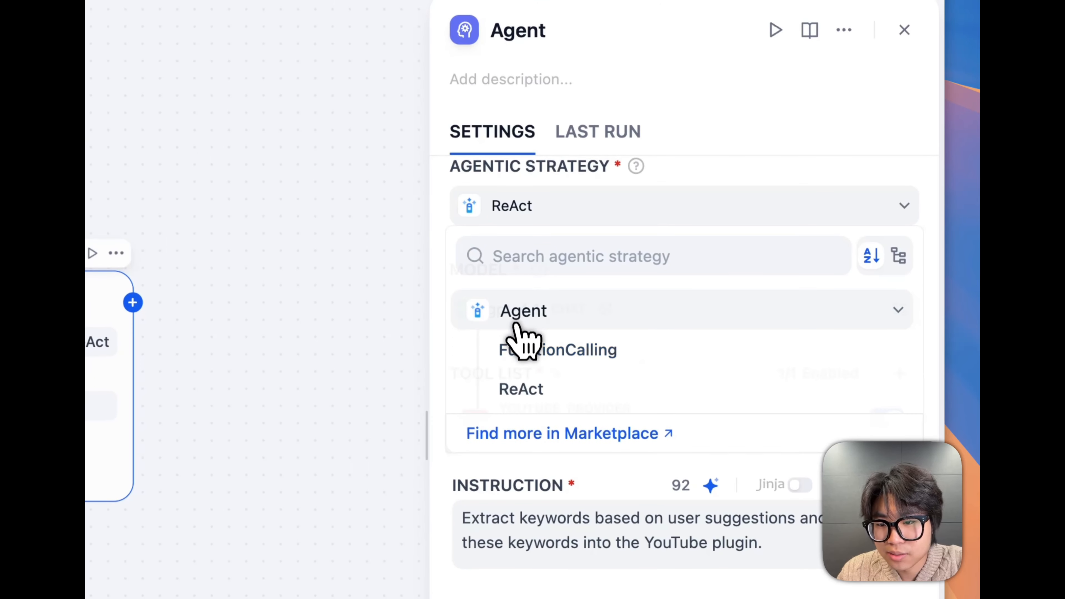
left_click(525, 364)
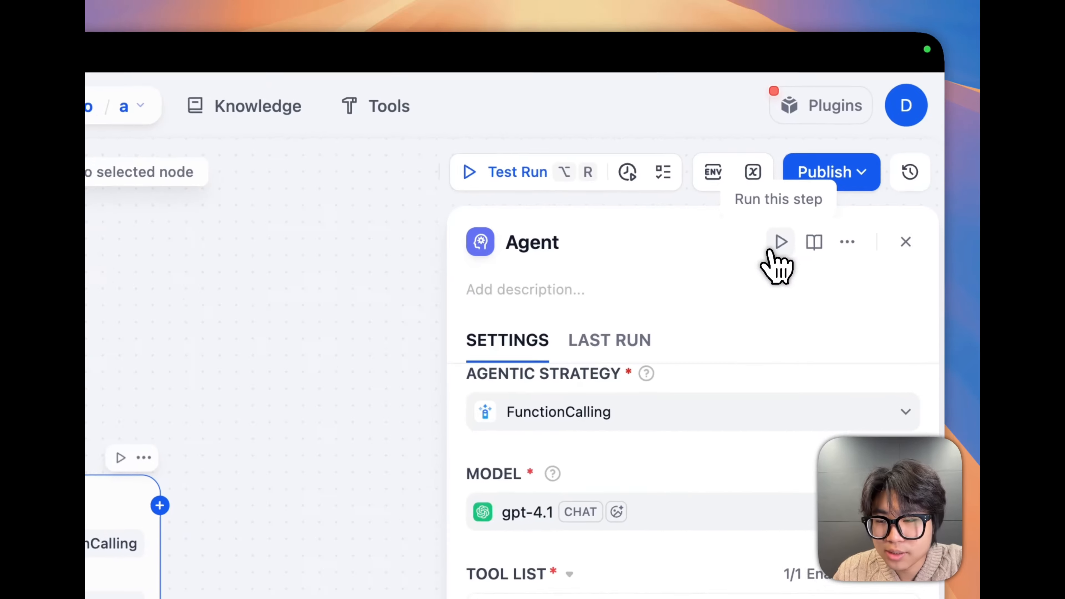
Test run the Agent node on its own with variable a set to "gemini3 pro"
left_click(860, 141)
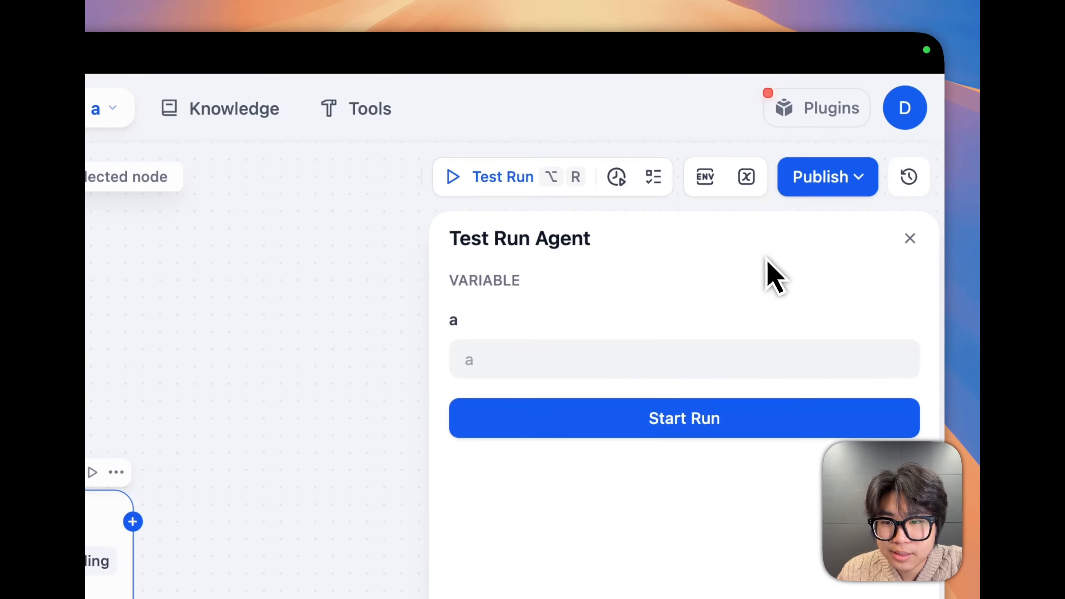
left_click(482, 360)
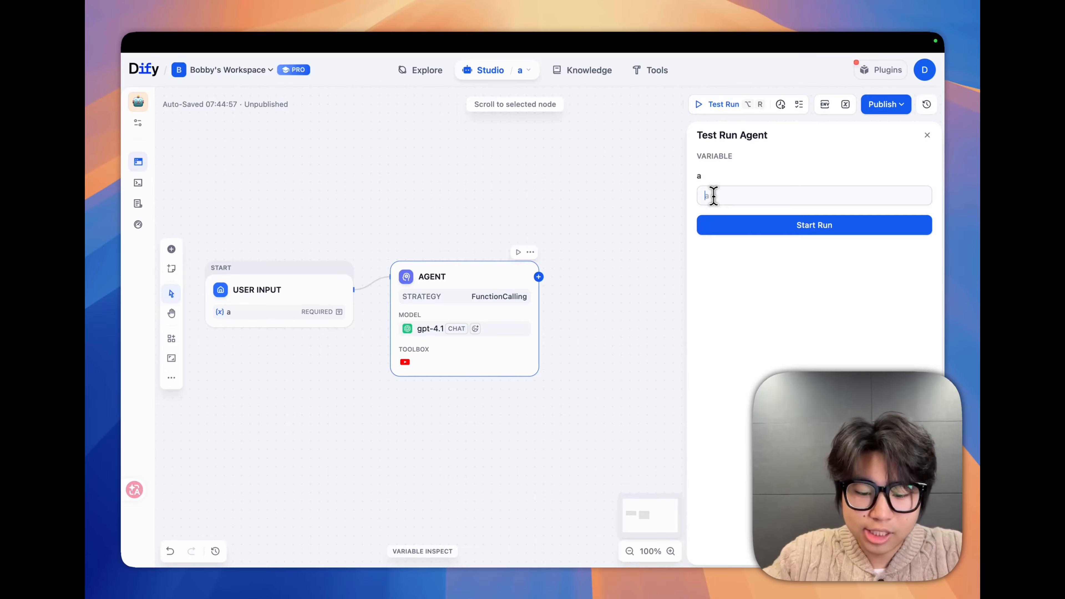
type("g")
key("Return")
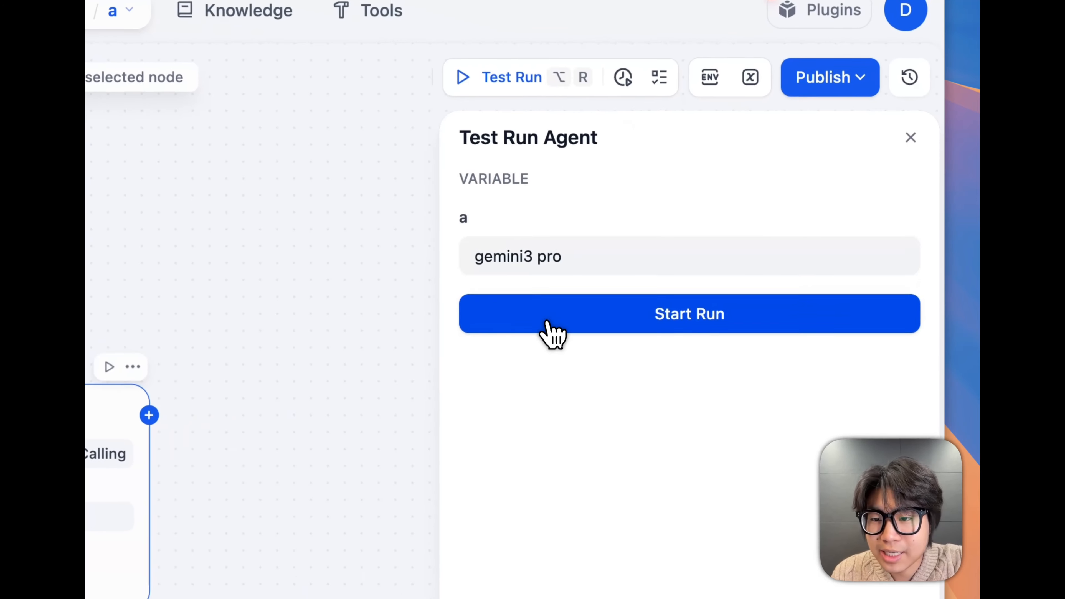
left_click(743, 227)
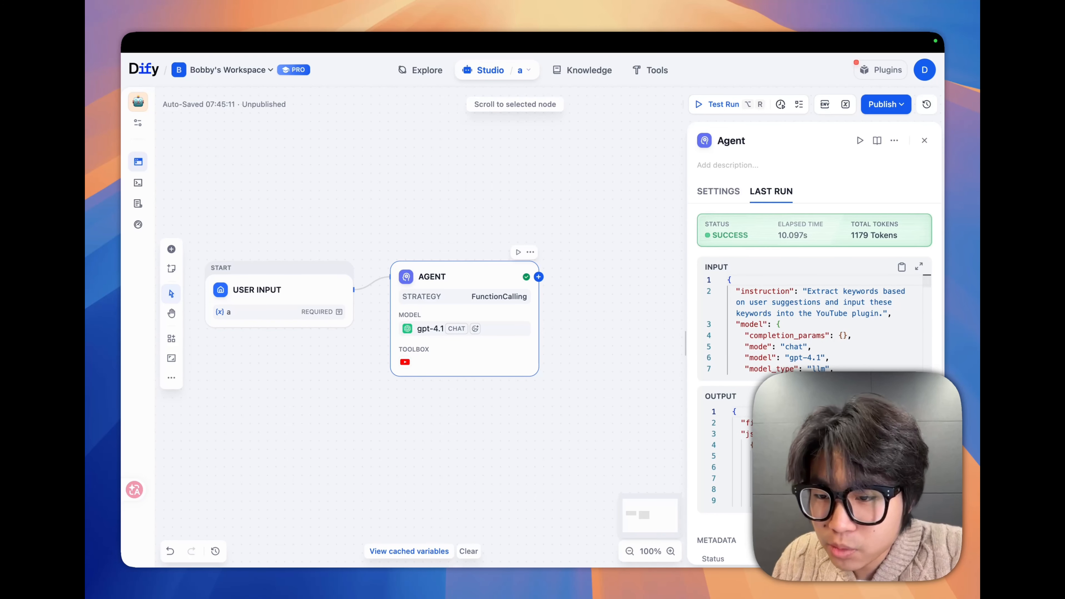
Examine the Agent node's last run, expanding the output and marking the tool_response key
scroll(889, 327, "down", 10)
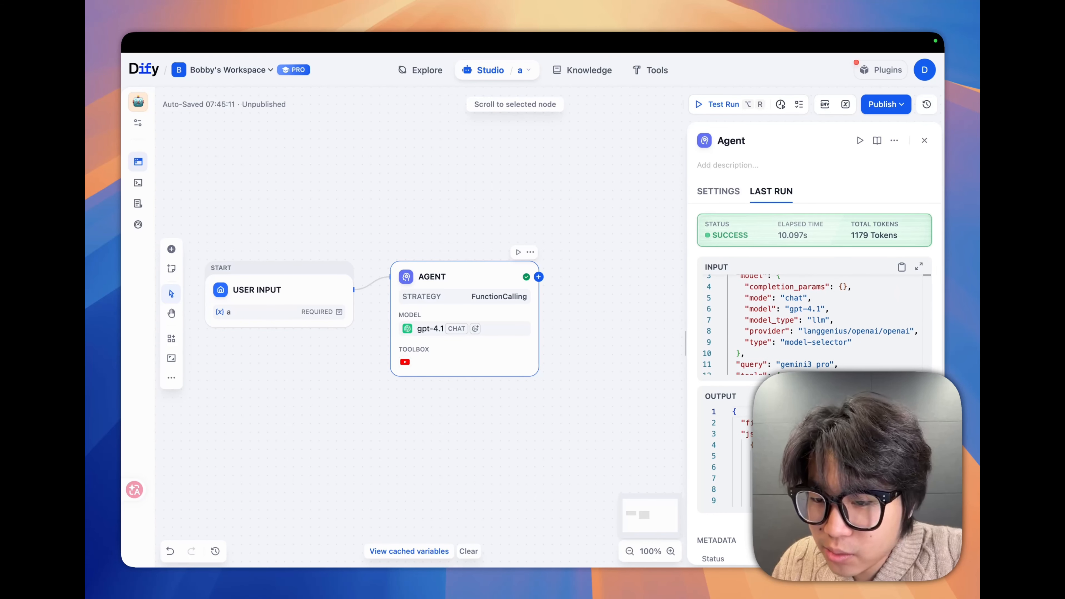
scroll(678, 84, "down", 3)
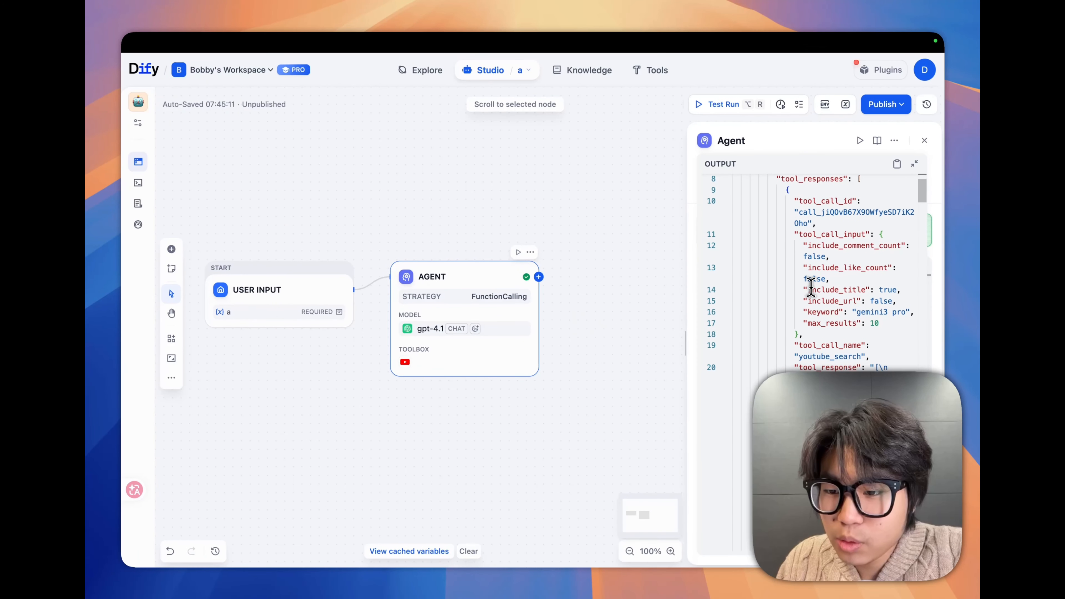
scroll(810, 288, "down", 5)
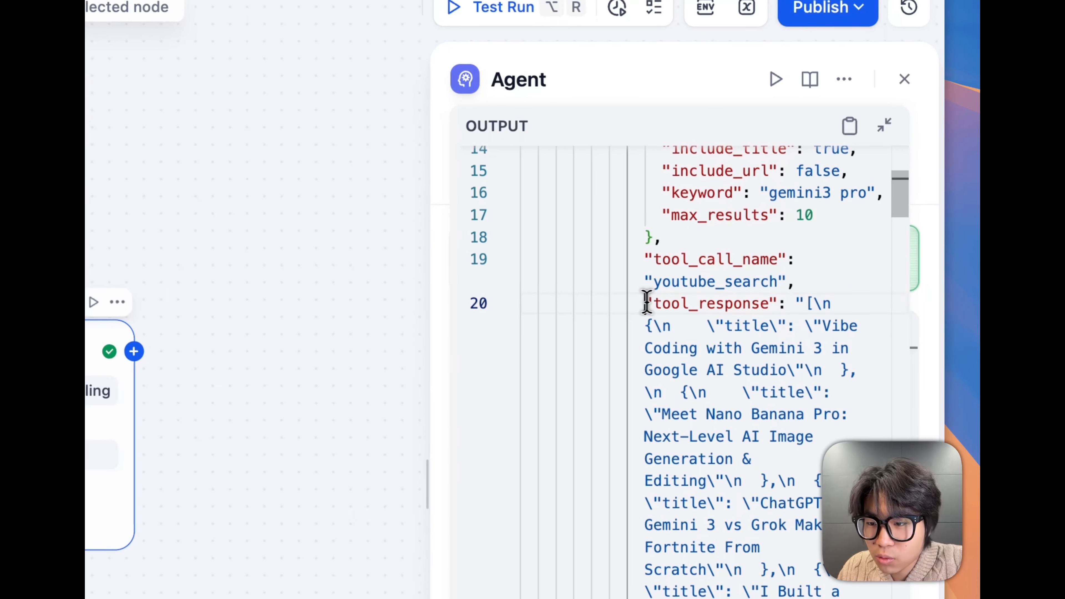
left_click_drag(646, 301, 777, 302)
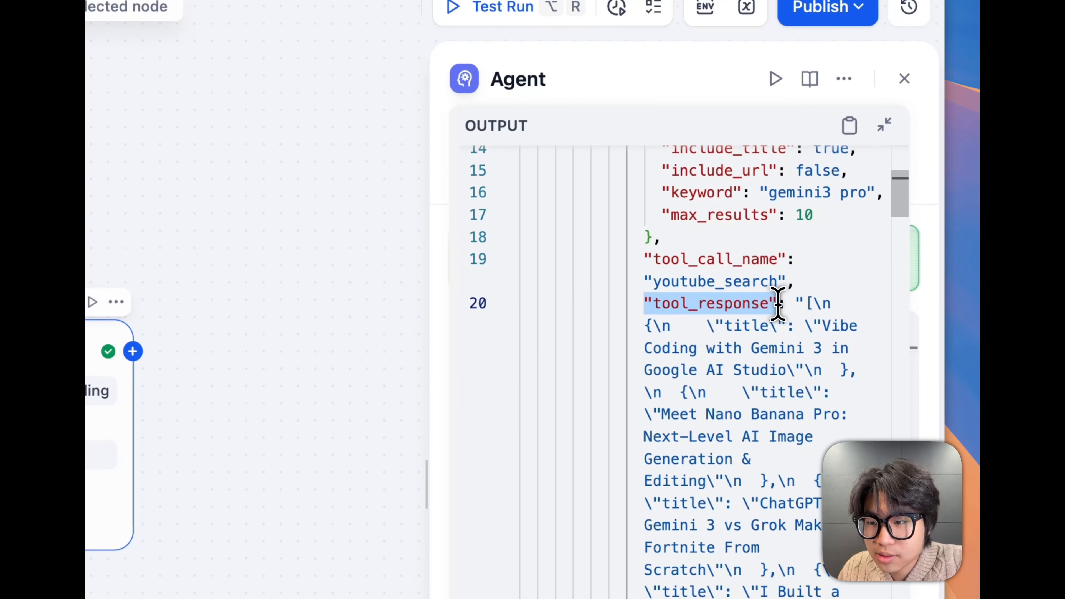
scroll(777, 302, "up", 3)
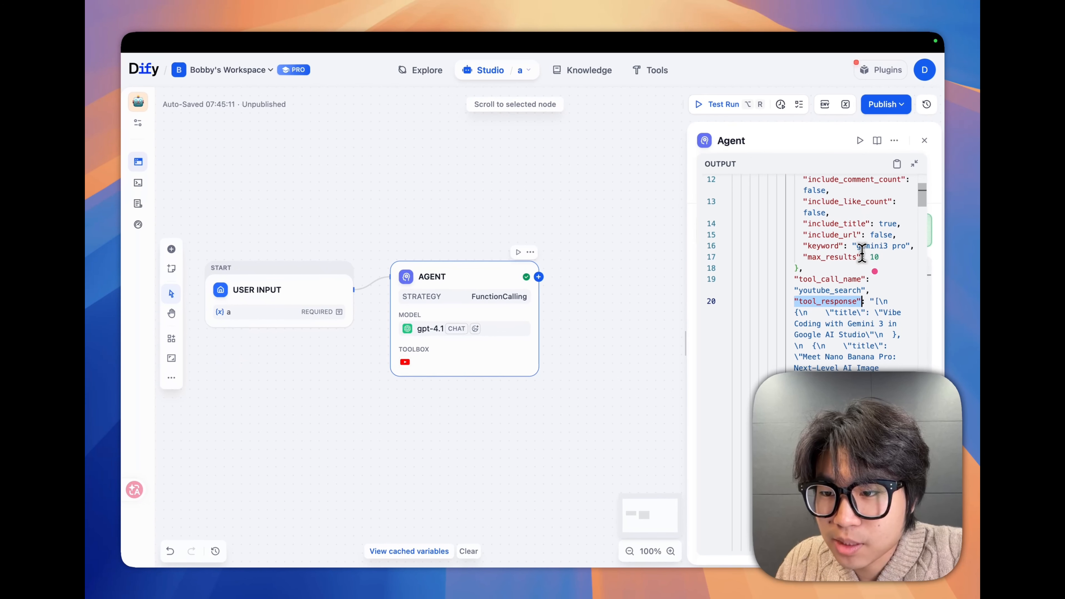
scroll(840, 268, "down", 1)
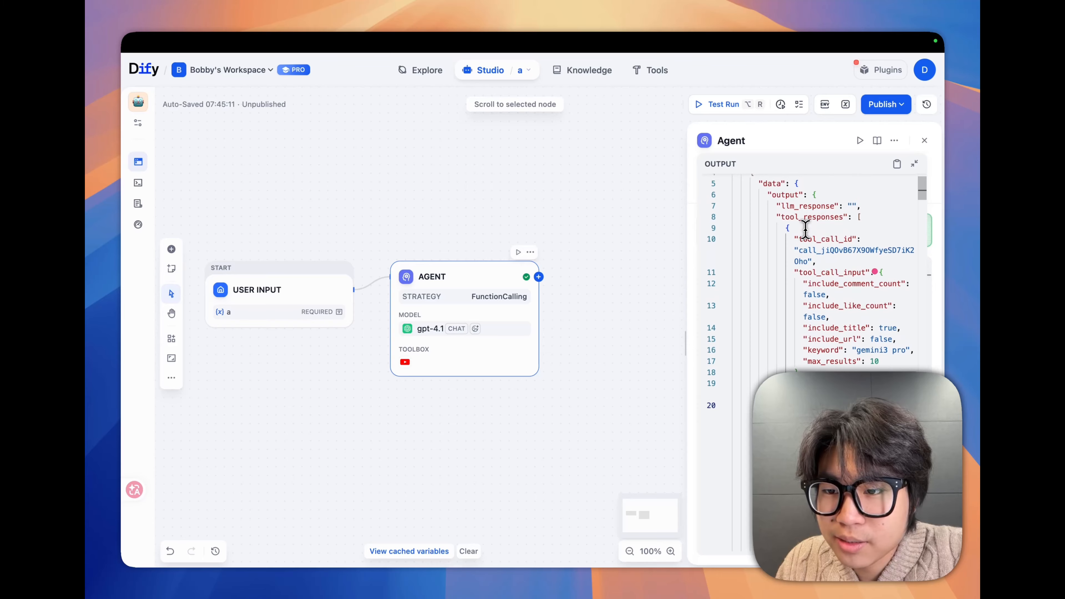
scroll(893, 176, "up", 10)
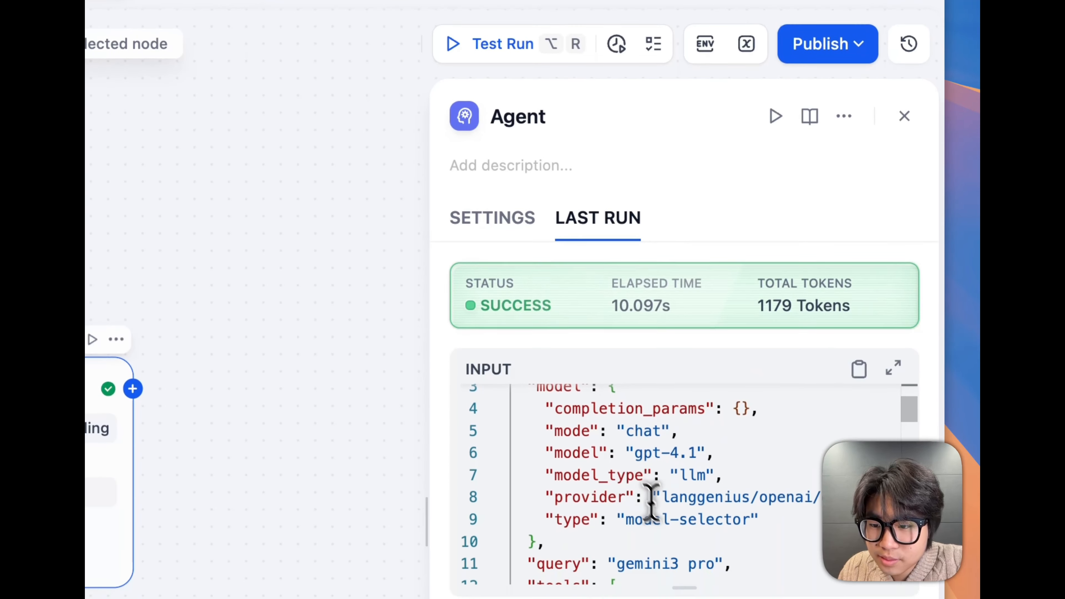
Mark the query line in the last run's input and read on through the tool's description and parameters
scroll(650, 499, "down", 2)
left_click_drag(537, 516, 735, 518)
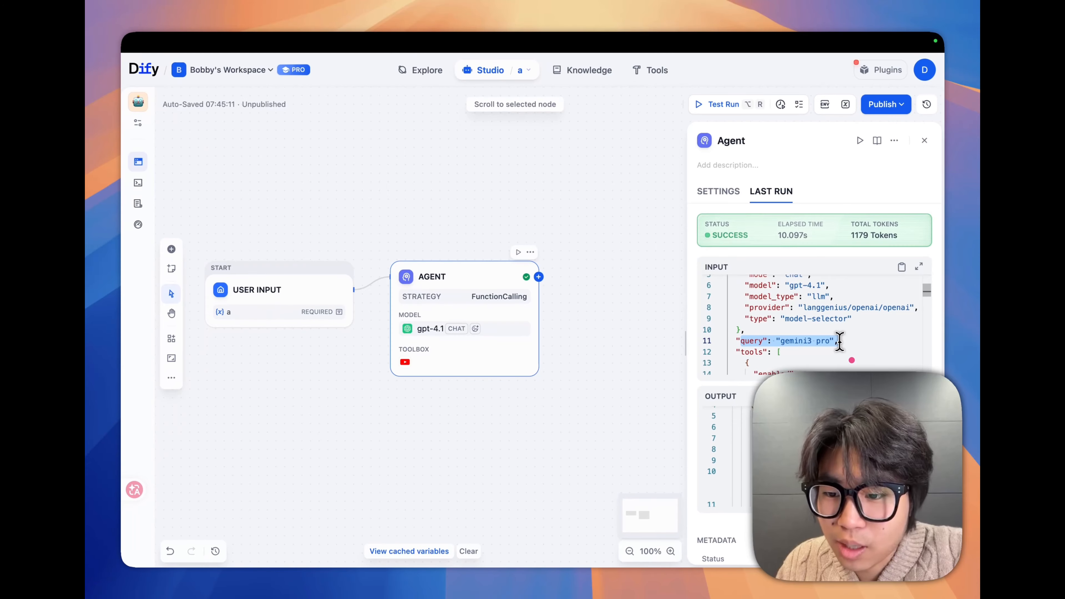
scroll(776, 304, "down", 5)
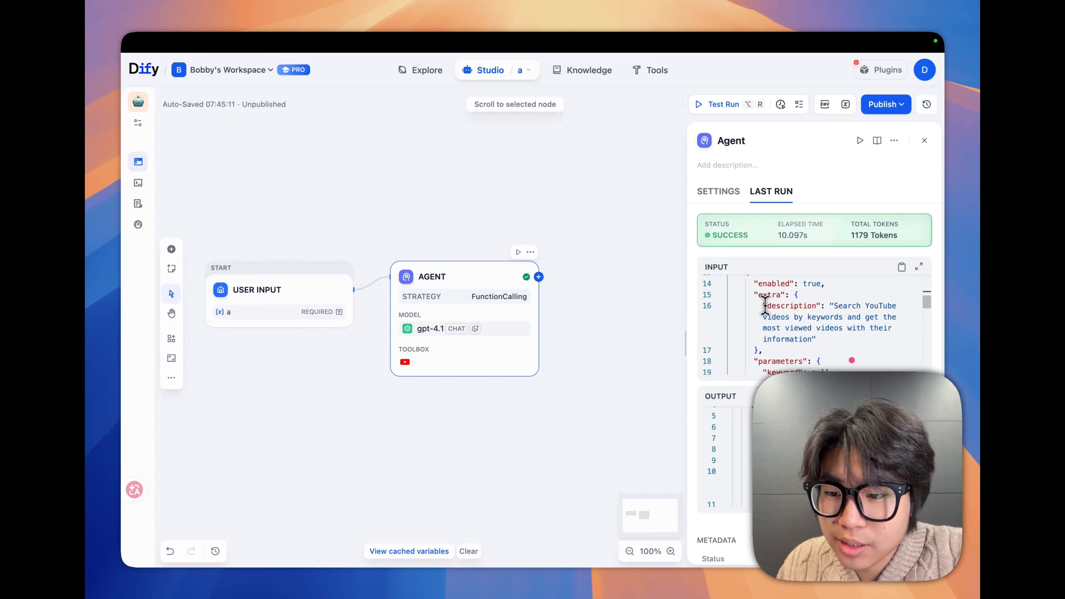
scroll(765, 305, "down", 3)
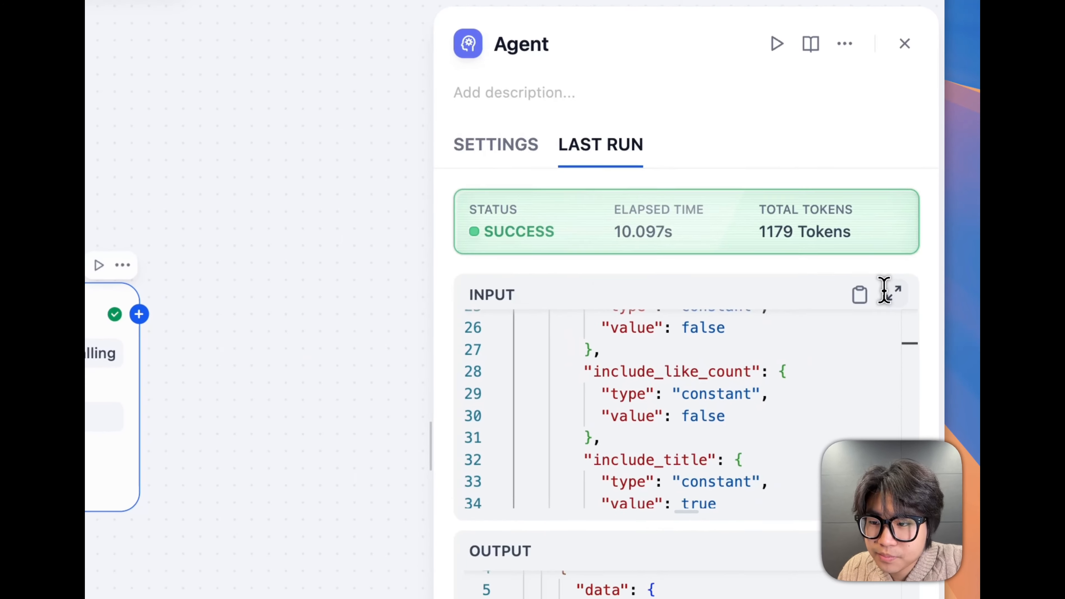
Expand the last run's input, mark the instruction text and the query value, and collapse it again
left_click(919, 266)
scroll(546, 260, "up", 10)
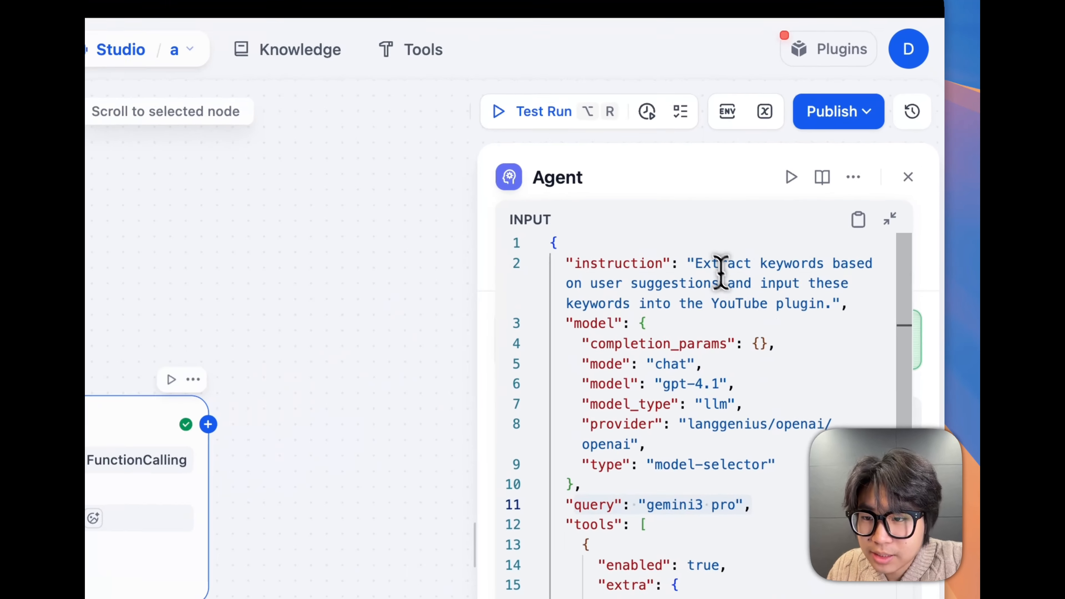
left_click_drag(803, 189, 886, 201)
left_click_drag(776, 322, 778, 324)
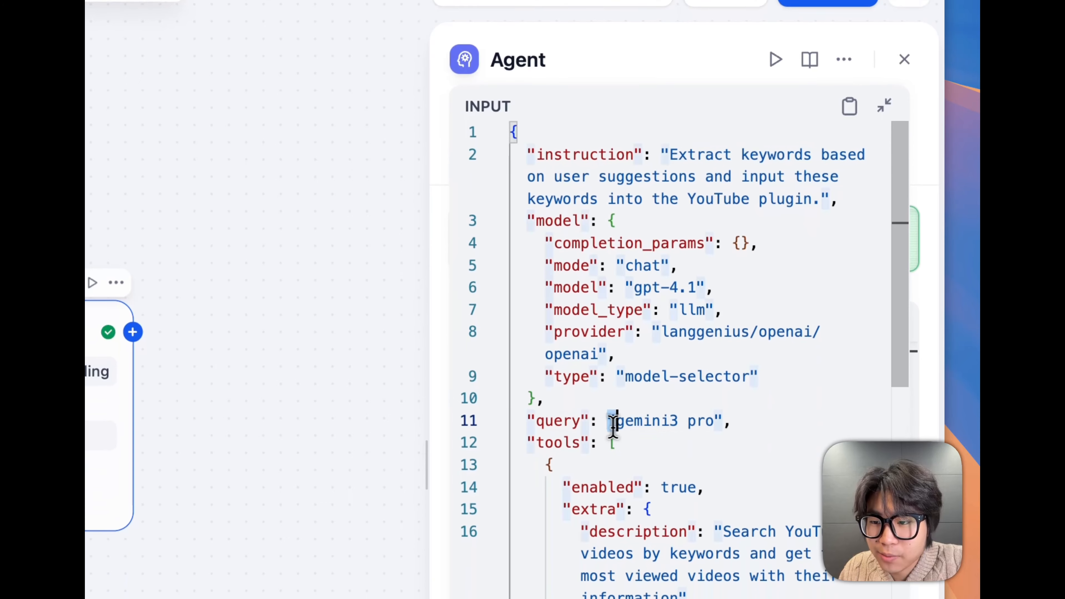
left_click_drag(612, 425, 678, 421)
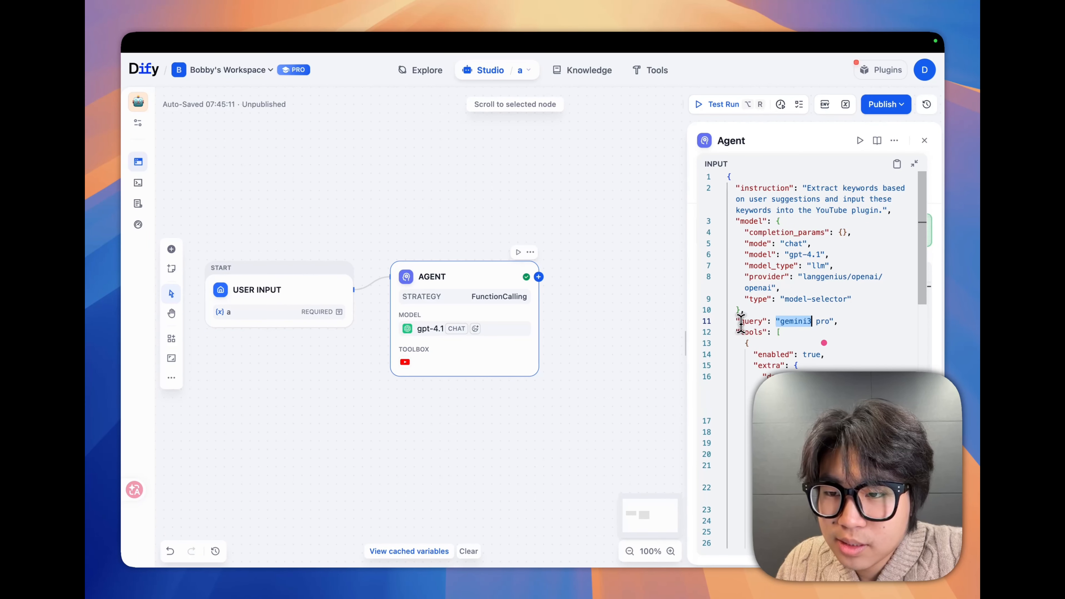
left_click_drag(790, 329, 843, 324)
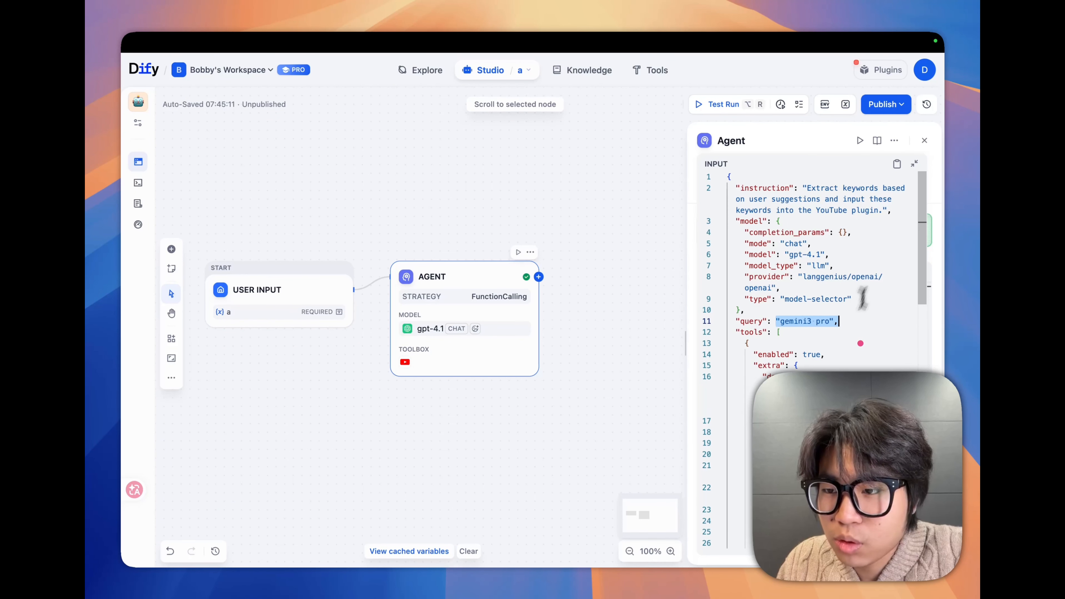
left_click(915, 164)
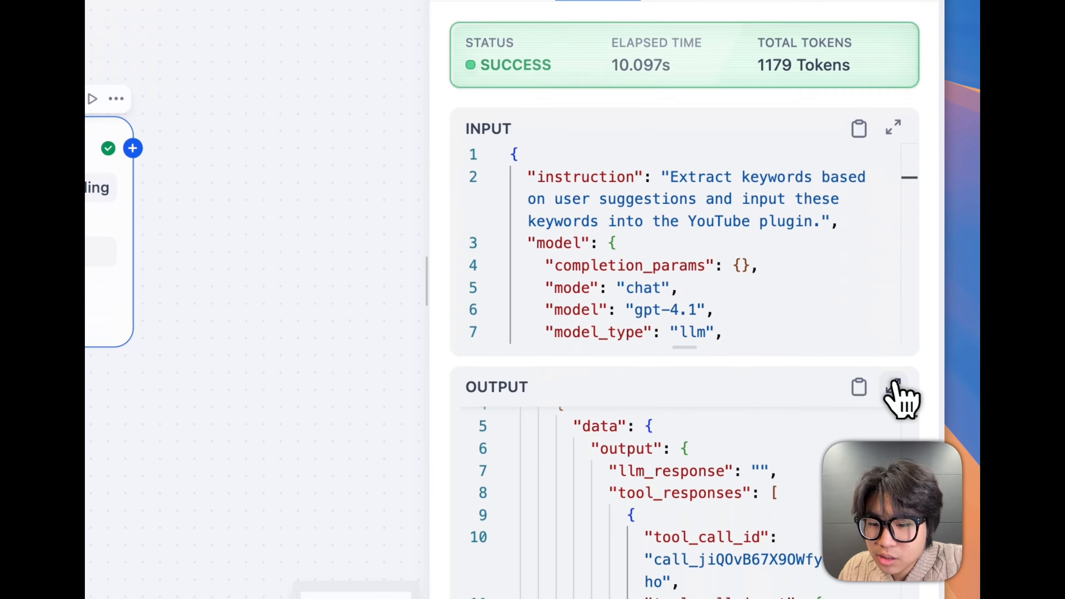
Expand the last run's output and mark the keyword parameter and its value under tool_call_input
scroll(671, 294, "down", 10)
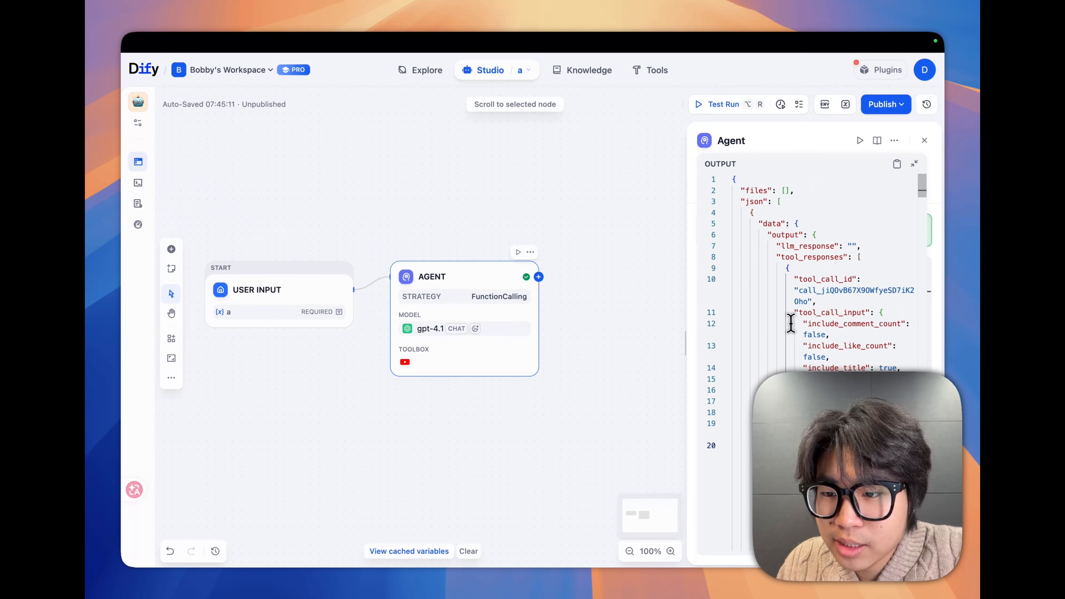
scroll(790, 323, "down", 2)
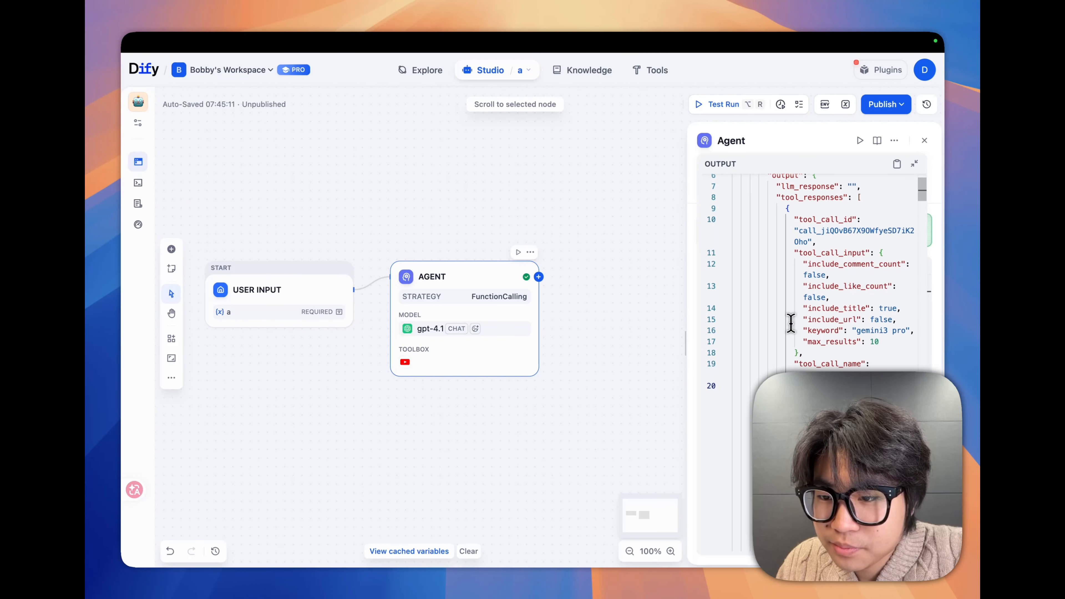
scroll(791, 323, "down", 3)
double_click(826, 269)
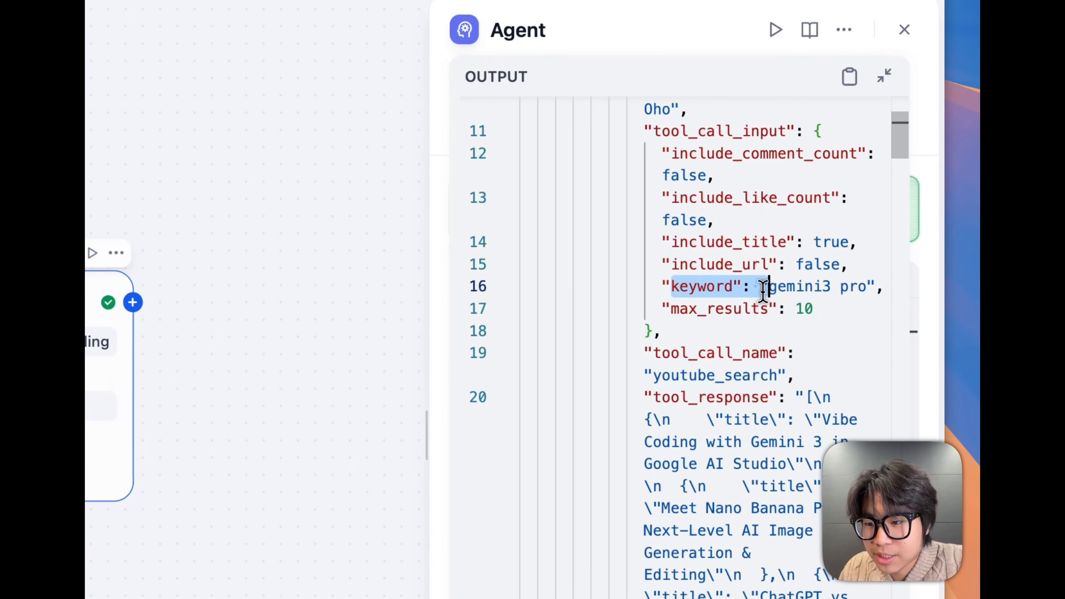
left_click_drag(763, 289, 858, 291)
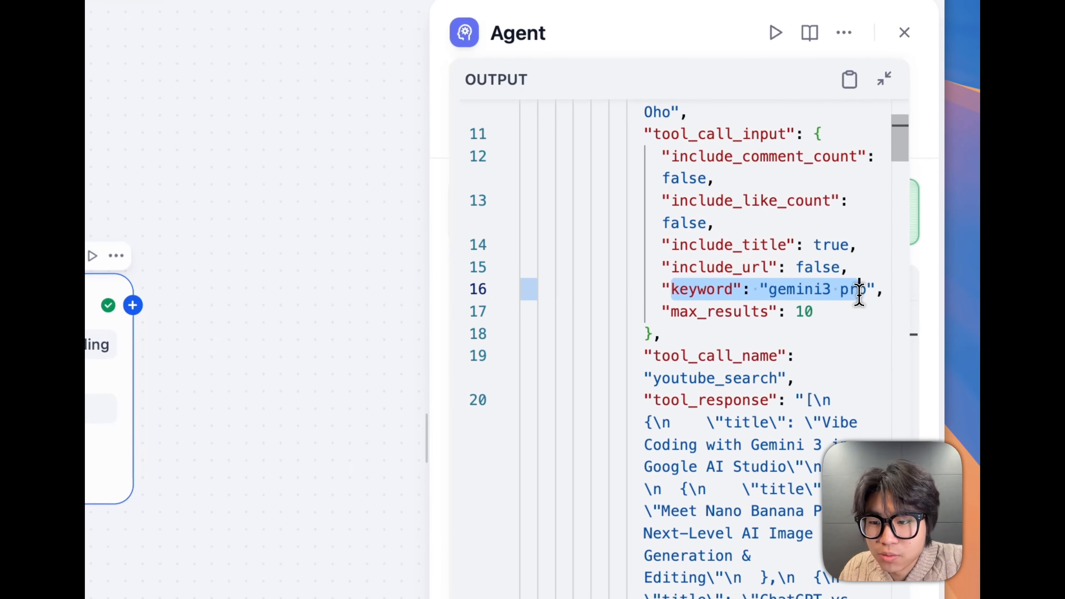
left_click(807, 315)
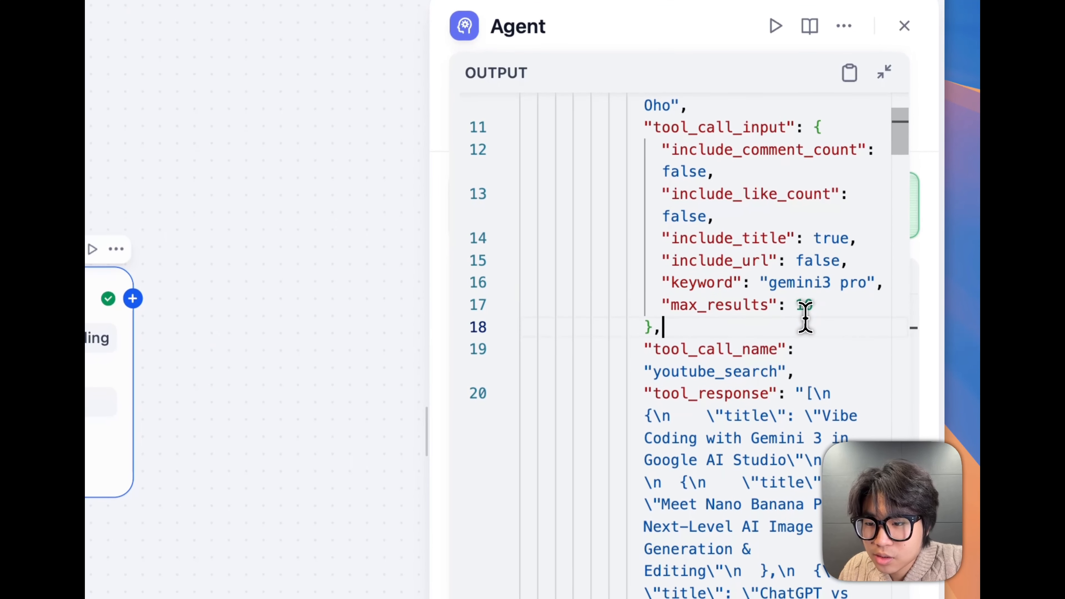
left_click_drag(663, 290, 875, 295)
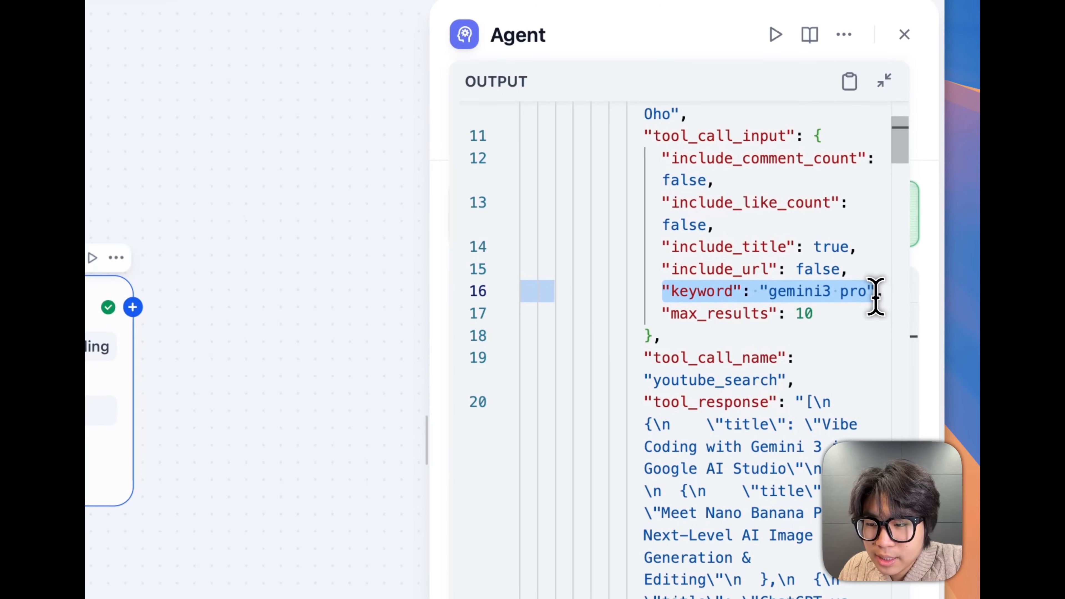
Read the video titles in the tool response through to the round metadata, and collapse the output
scroll(717, 413, "down", 1)
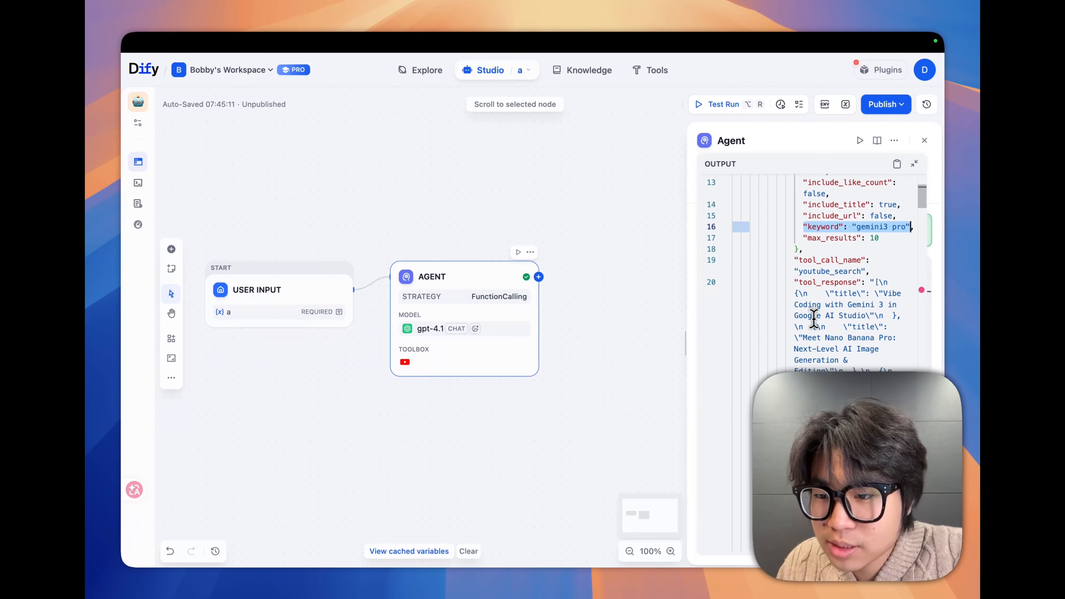
scroll(685, 343, "down", 2)
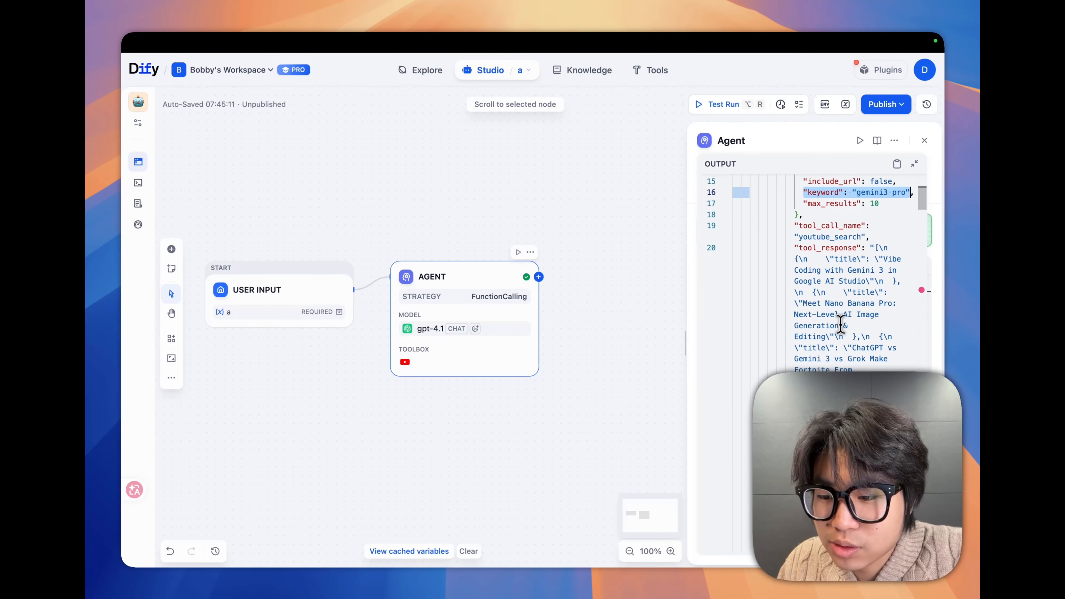
scroll(841, 325, "down", 10)
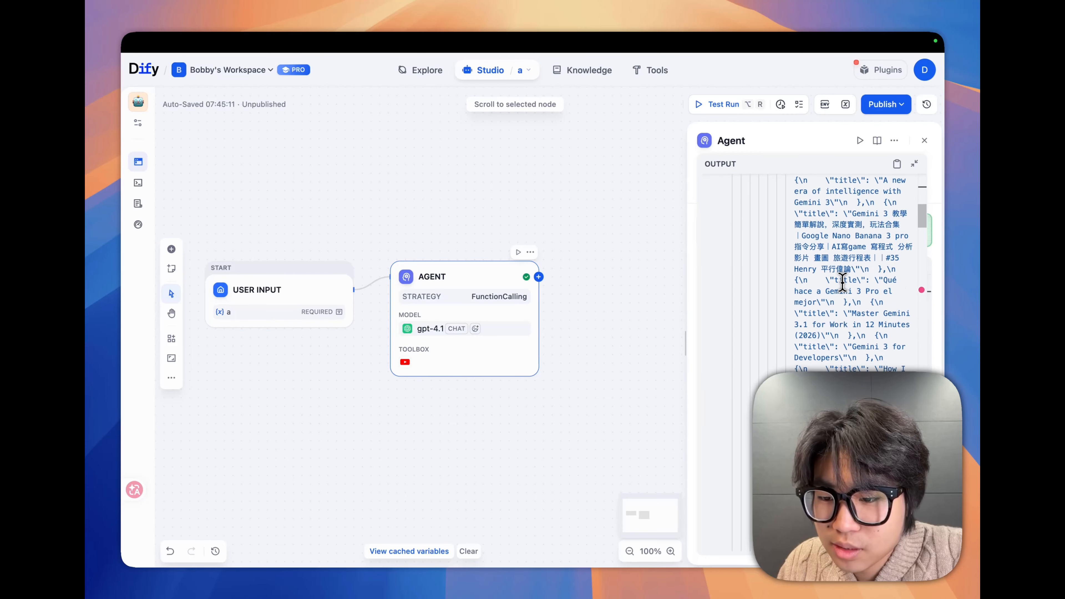
scroll(842, 282, "down", 10)
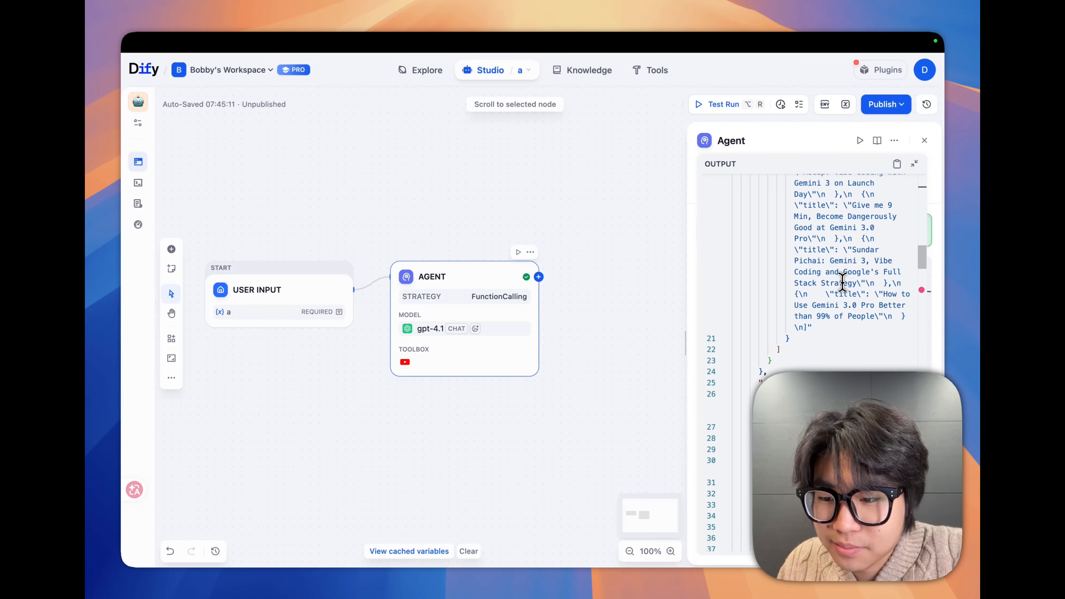
scroll(842, 281, "down", 3)
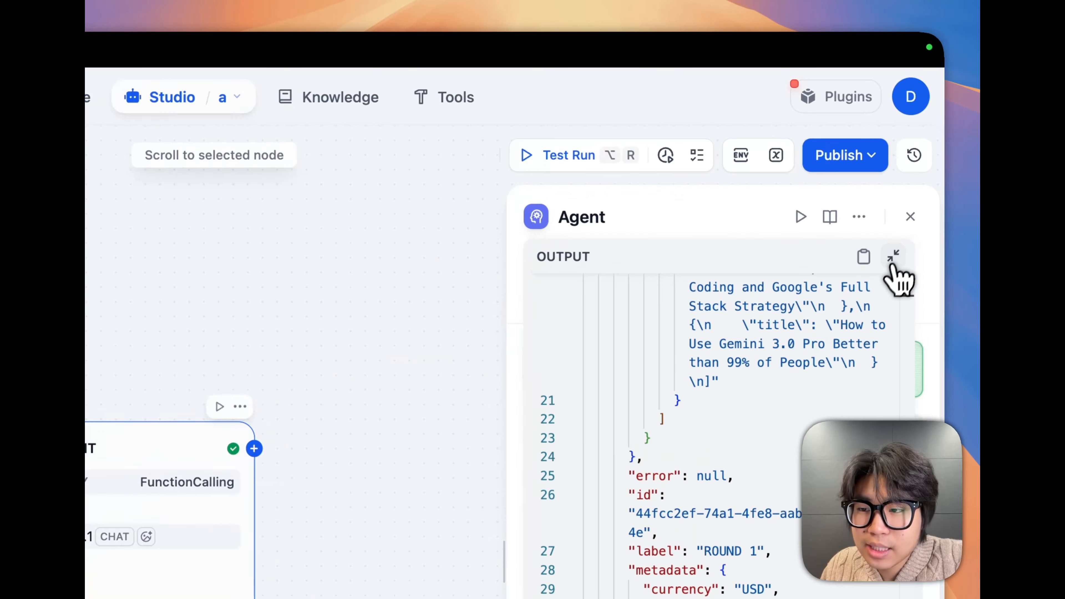
left_click(914, 164)
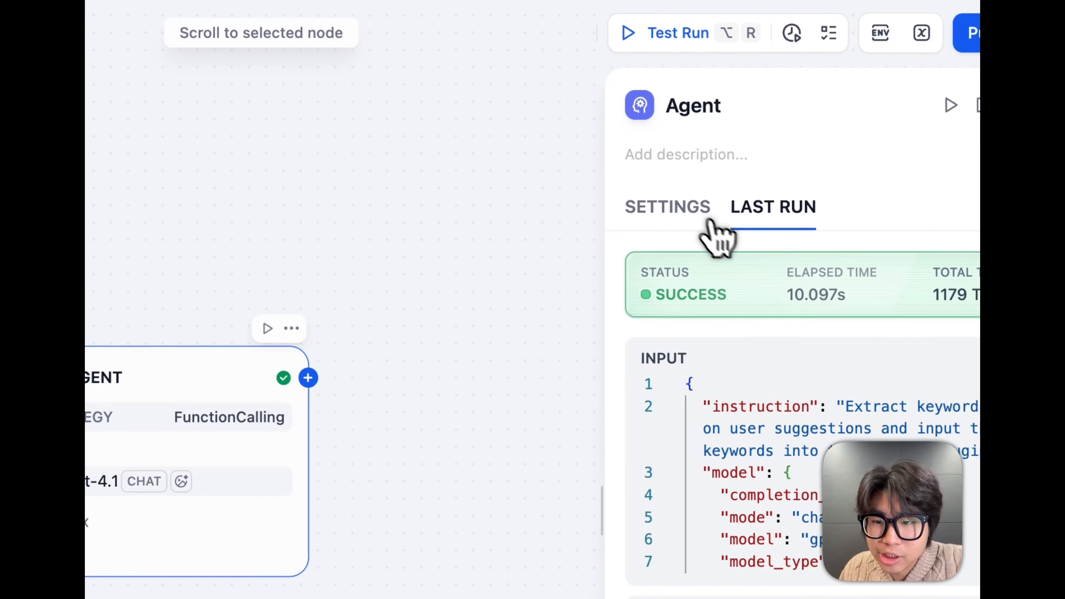
Return to the Agent node's settings and switch its agentic strategy to ReAct
left_click(708, 220)
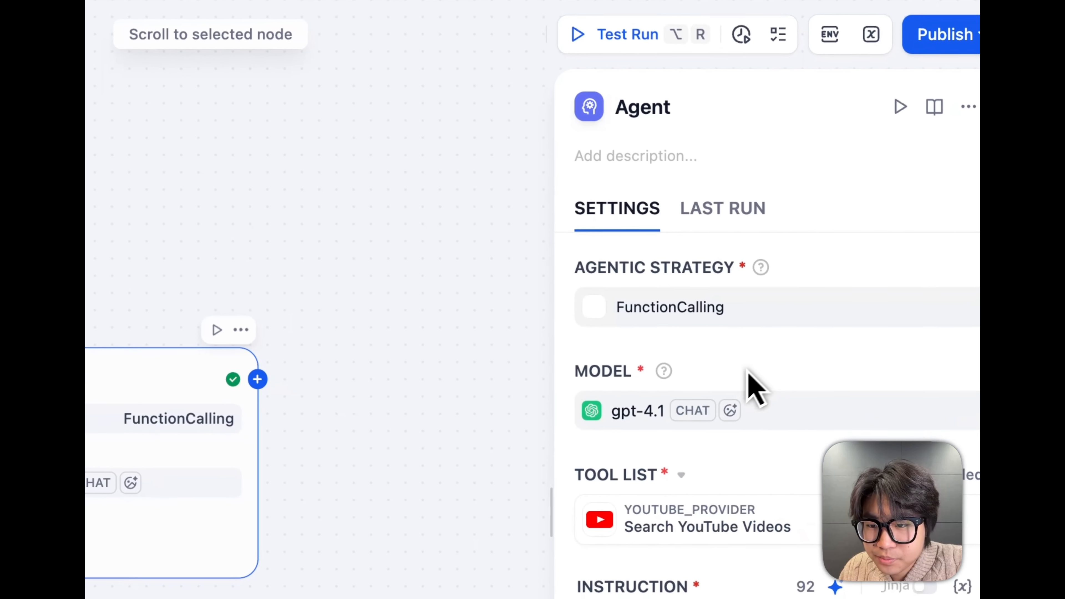
left_click(759, 320)
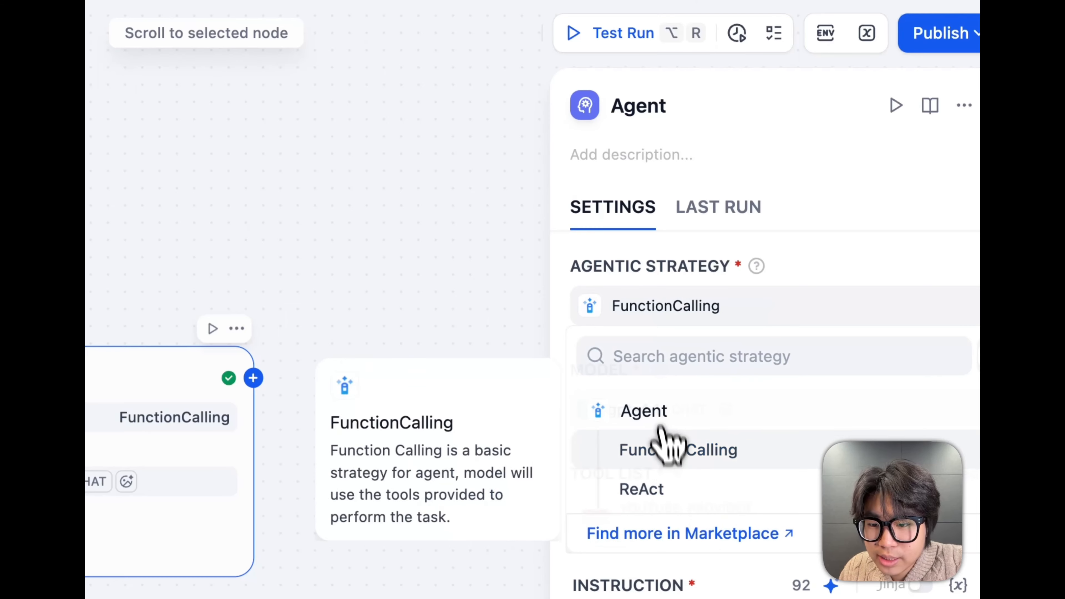
left_click(673, 489)
scroll(687, 487, "down", 3)
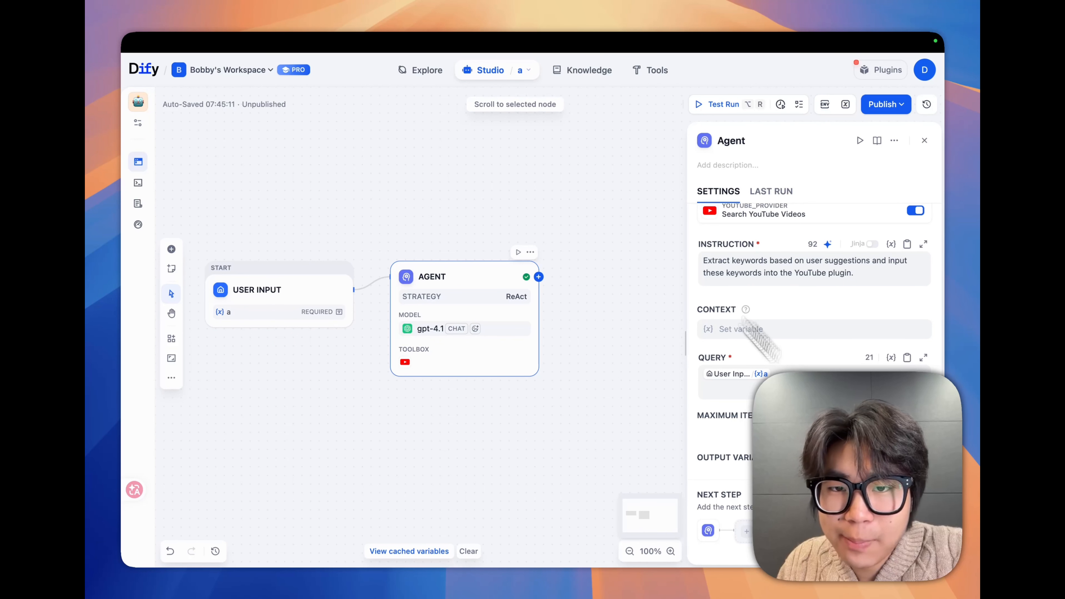
Switch to the Agent node documentation, find the ReAct (Reason + Act) description, and mark the word "Observation" in its cycle
mouse_move(427, 47)
left_click(327, 62)
scroll(491, 323, "up", 3)
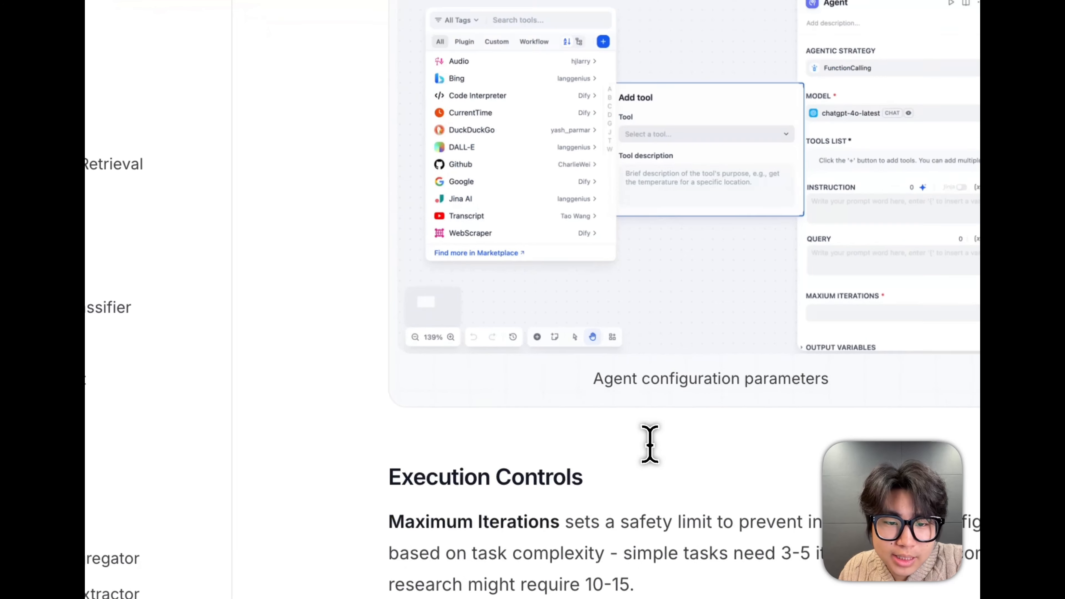
scroll(633, 432, "up", 5)
scroll(687, 309, "up", 5)
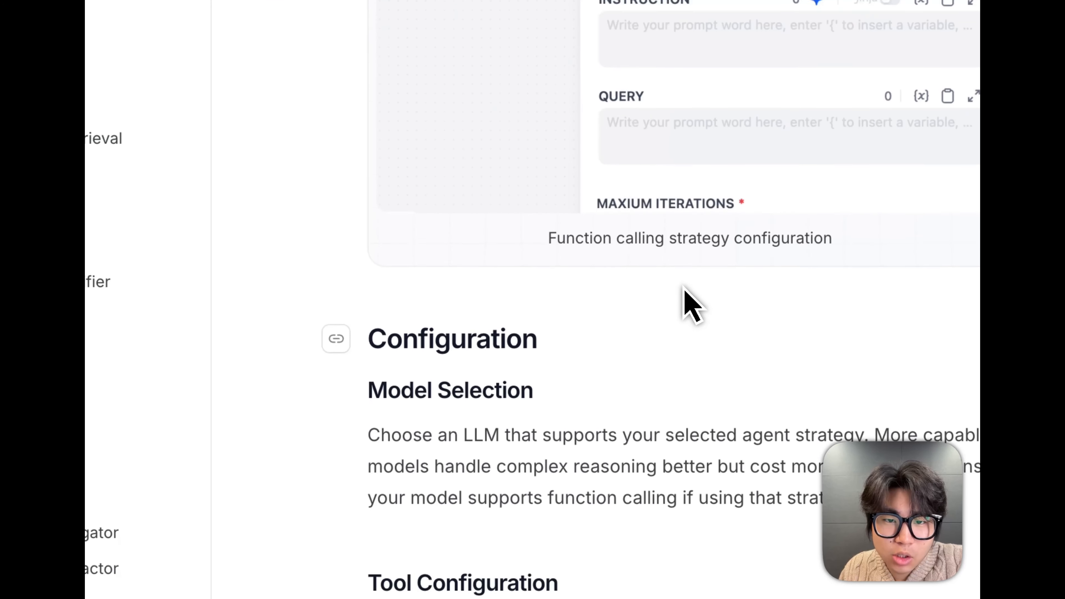
scroll(690, 304, "up", 10)
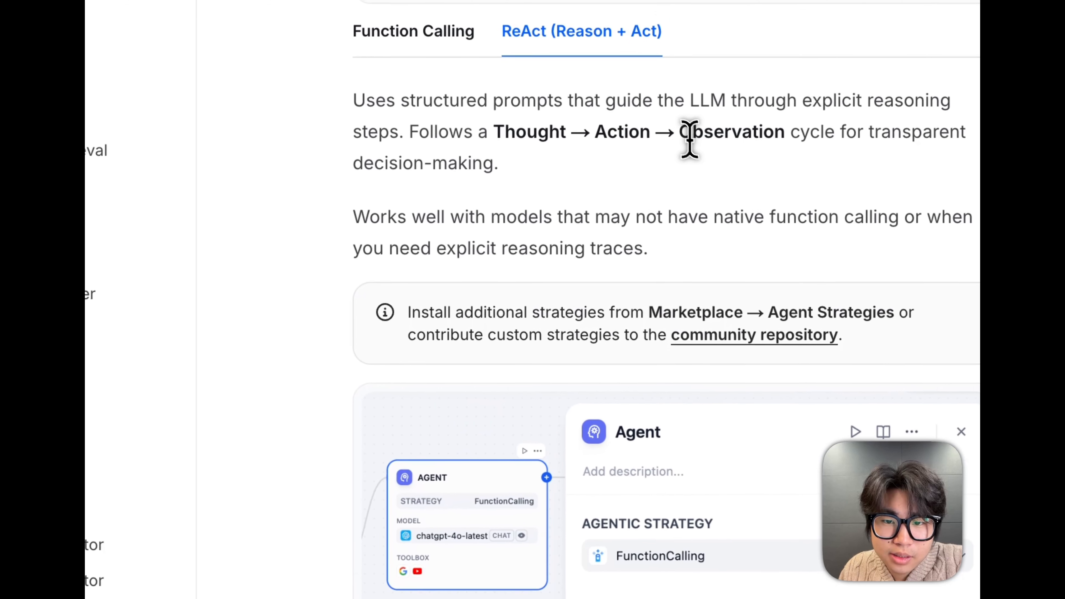
left_click_drag(680, 134, 780, 136)
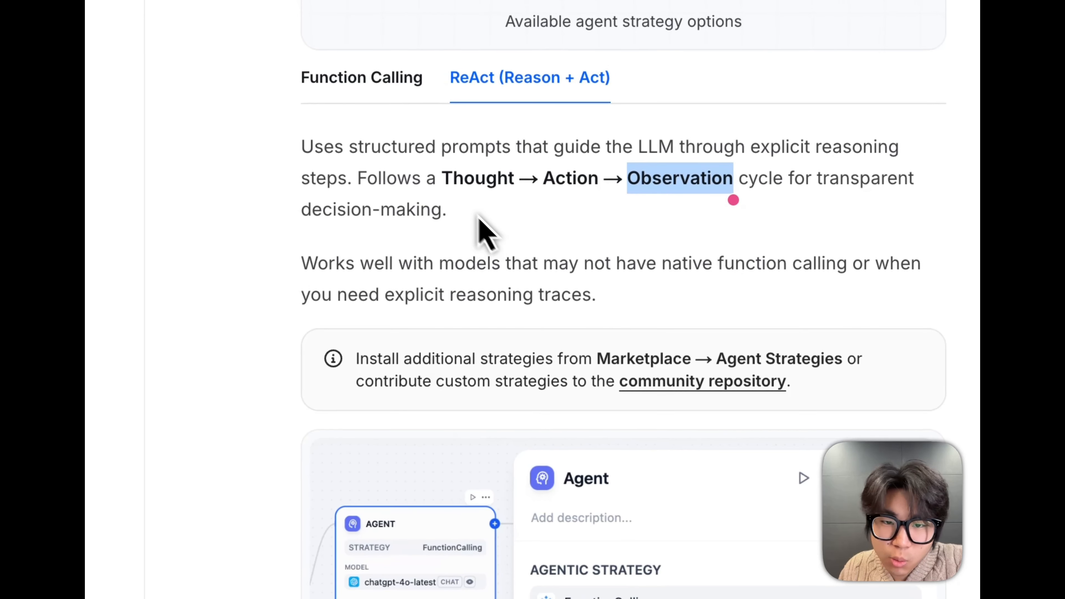
Mark the ReAct passages on models without native function calling and on needing explicit reasoning traces
left_click_drag(320, 264, 805, 272)
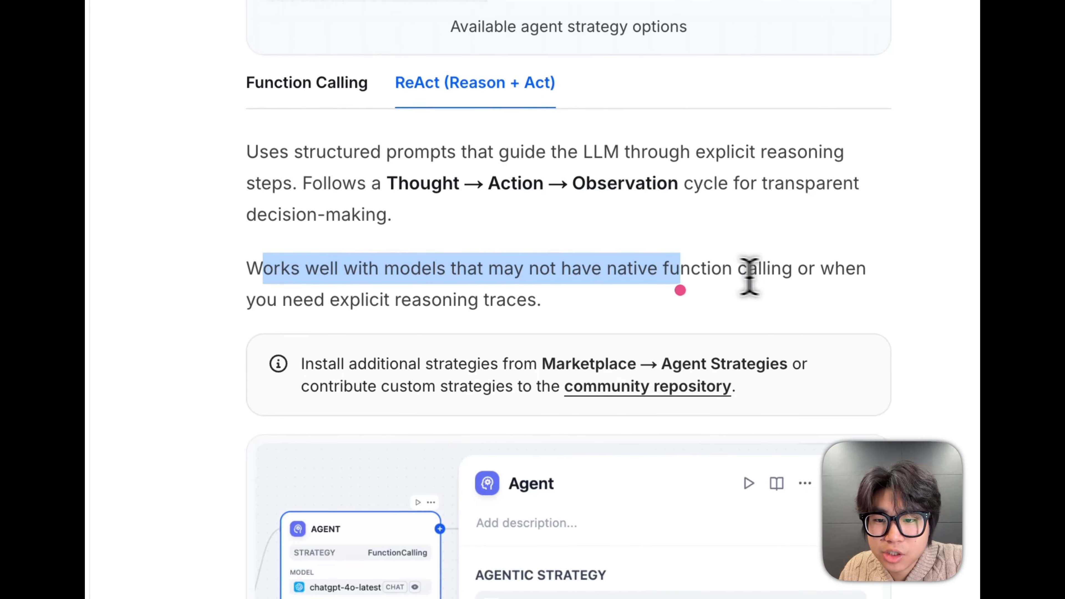
left_click(749, 274)
left_click_drag(277, 300, 540, 313)
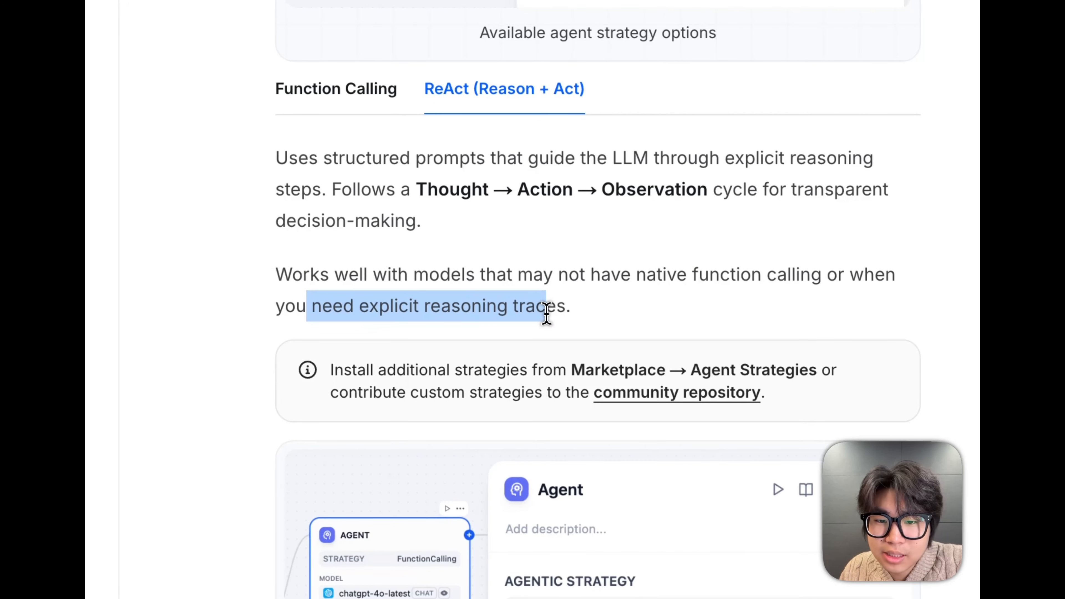